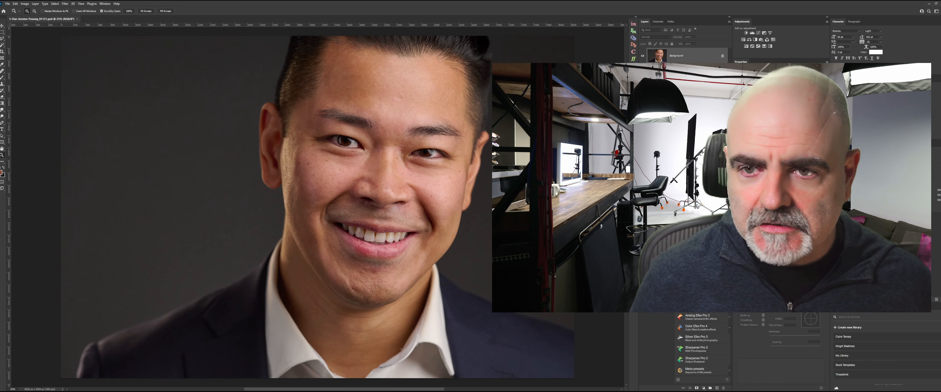
# Step: Run the low and high median frequency-separation actions, accepting the Median filter and Apply Image with Subtract blending, scale 2 and offset 128
pyautogui.hotkey('ctrl', 'F2')
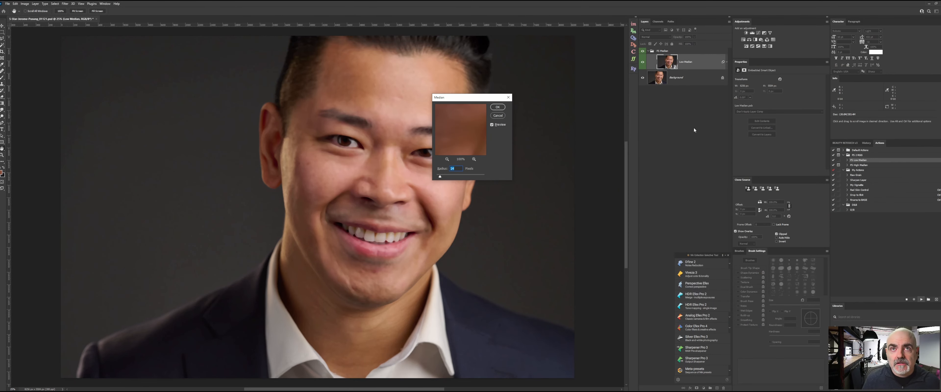
pyautogui.click(497, 107)
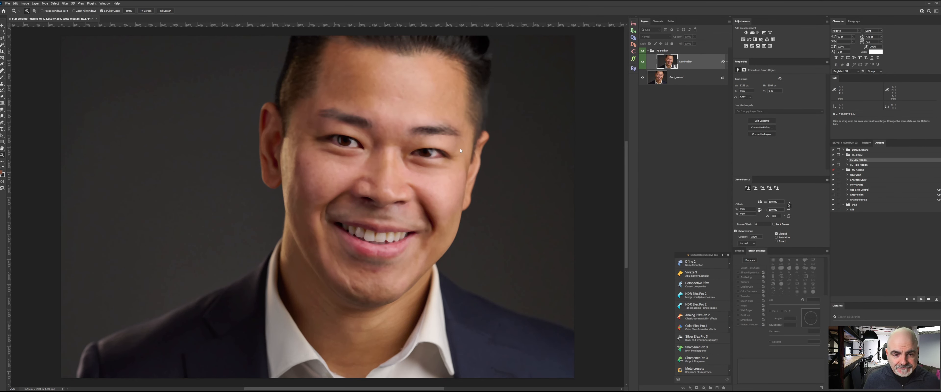
pyautogui.click(502, 110)
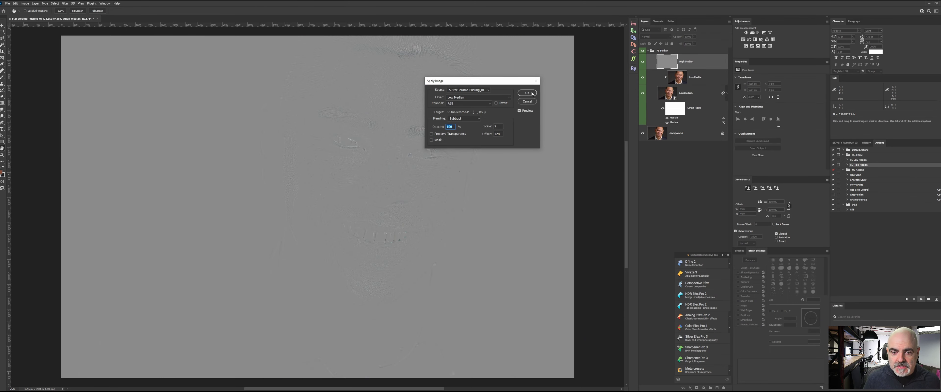
pyautogui.click(527, 93)
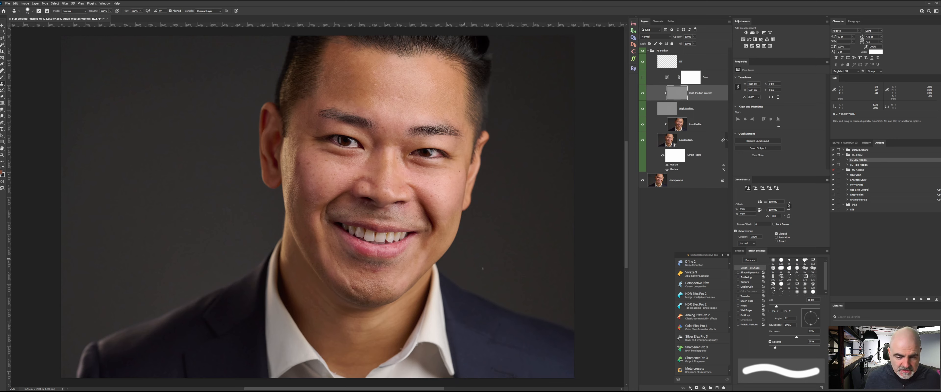
# Step: Heal the texture blemishes on the chin with the Healing Brush on the high median worker layer, sampling nearby skin
pyautogui.click(674, 218)
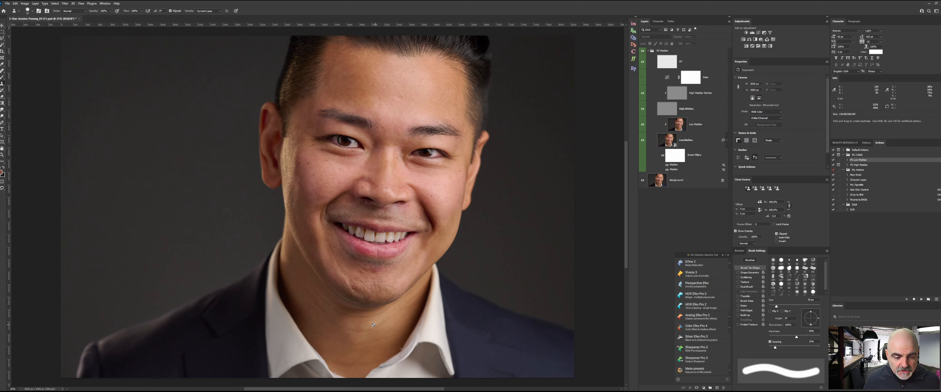
pyautogui.press('z')
pyautogui.click(677, 95)
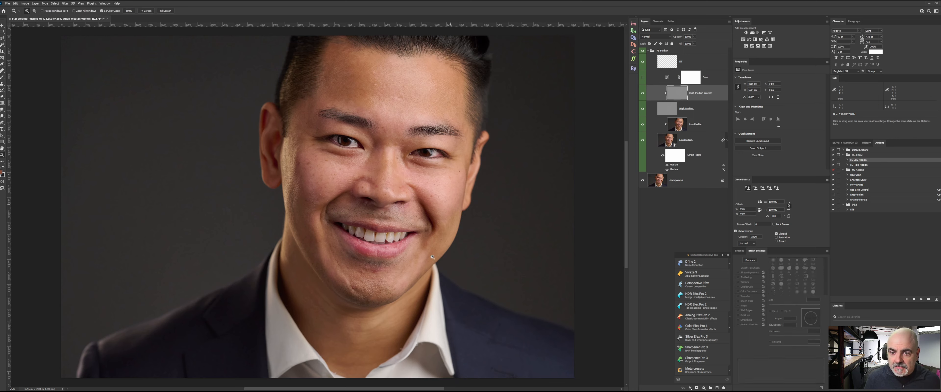
pyautogui.moveTo(366, 347); pyautogui.dragTo(446, 343)
pyautogui.moveTo(461, 277); pyautogui.dragTo(481, 183)
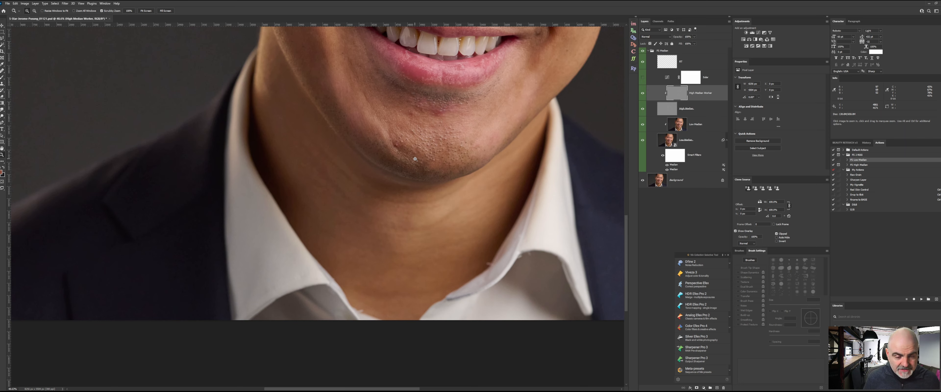
pyautogui.press('j')
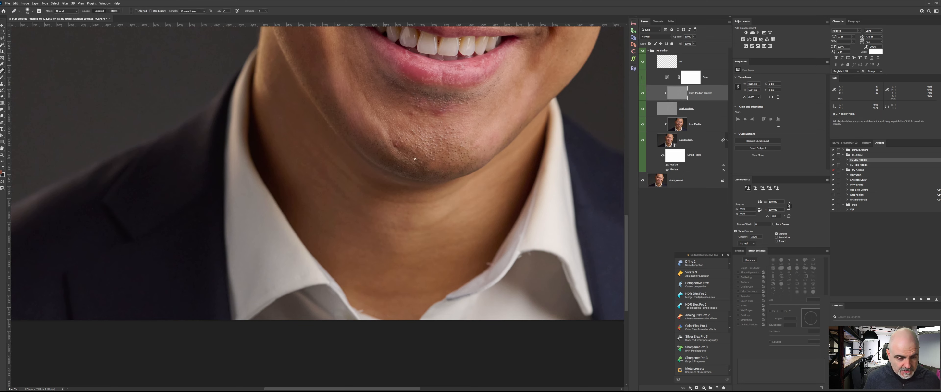
pyautogui.keyDown('alt'); pyautogui.rightClick(405, 147); pyautogui.keyUp('alt')
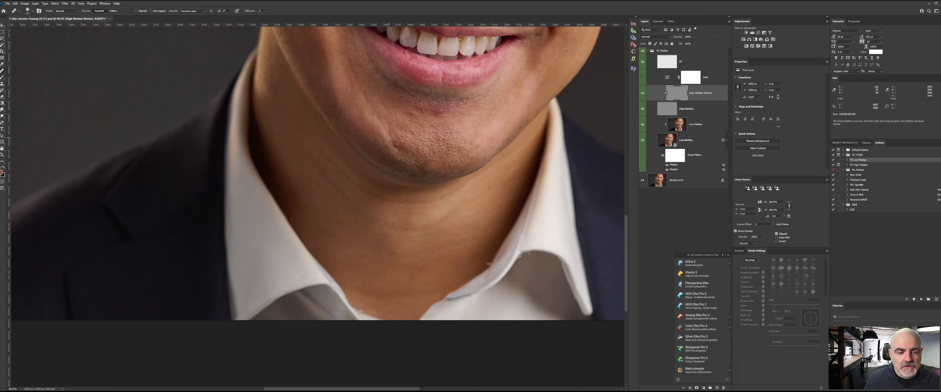
pyautogui.keyDown('alt'); pyautogui.click(405, 147); pyautogui.keyUp('alt')
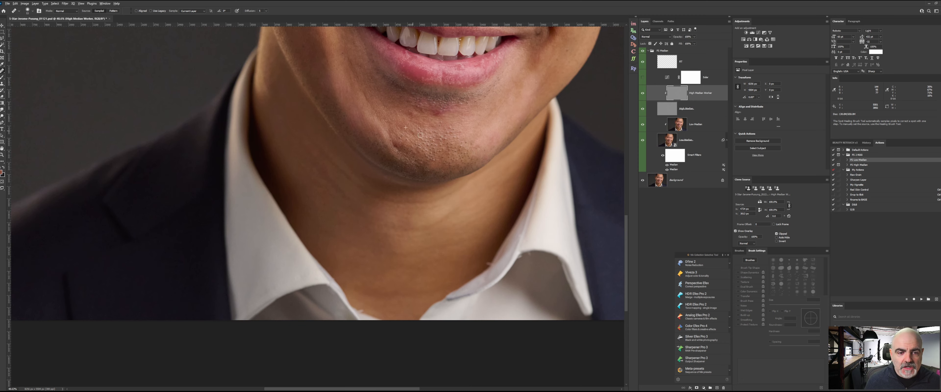
pyautogui.keyDown('alt'); pyautogui.click(458, 124); pyautogui.keyUp('alt')
# Step: Heal the horizontal creases and spots across the middle of the neck below the chin
pyautogui.moveTo(409, 104); pyautogui.dragTo(393, 186)
pyautogui.moveTo(373, 300); pyautogui.dragTo(397, 195)
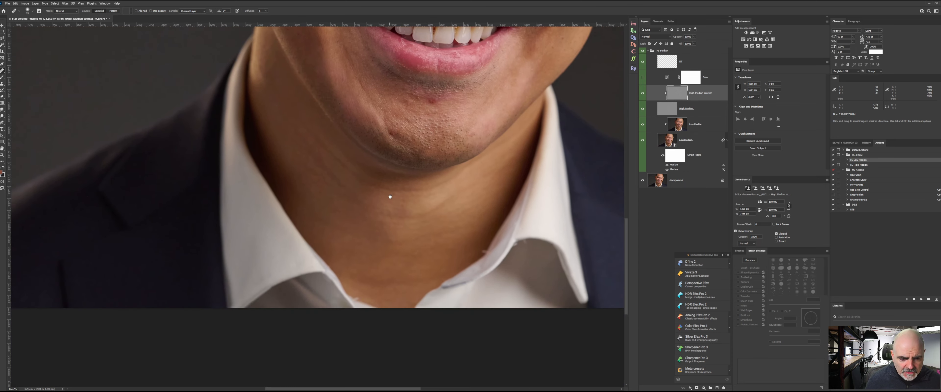
pyautogui.hotkey('shift', 'j')
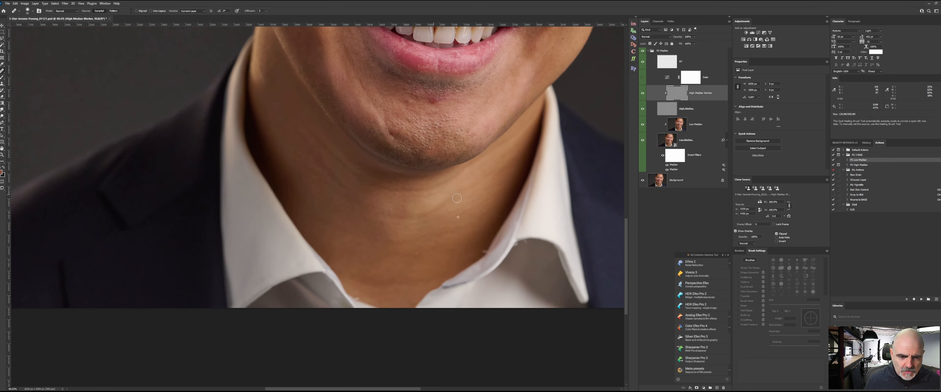
pyautogui.click(409, 217)
pyautogui.click(372, 221)
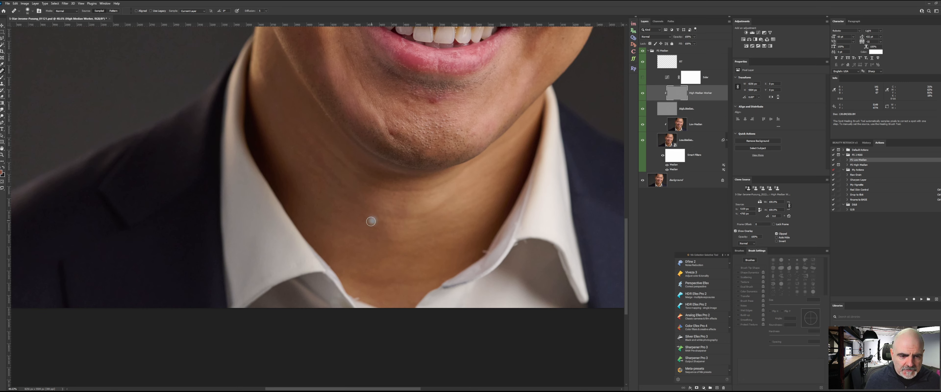
pyautogui.click(361, 207)
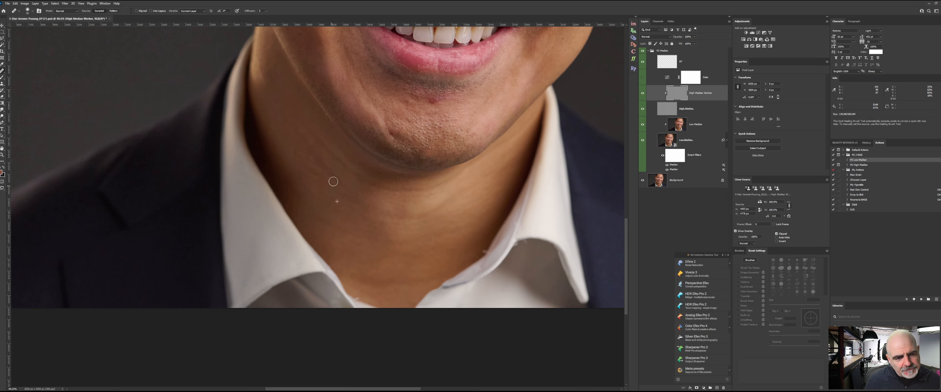
# Step: Heal the skin lines on the shadowed side of the neck beneath the jaw, sampling clean skin beside them
pyautogui.moveTo(339, 173); pyautogui.dragTo(325, 175)
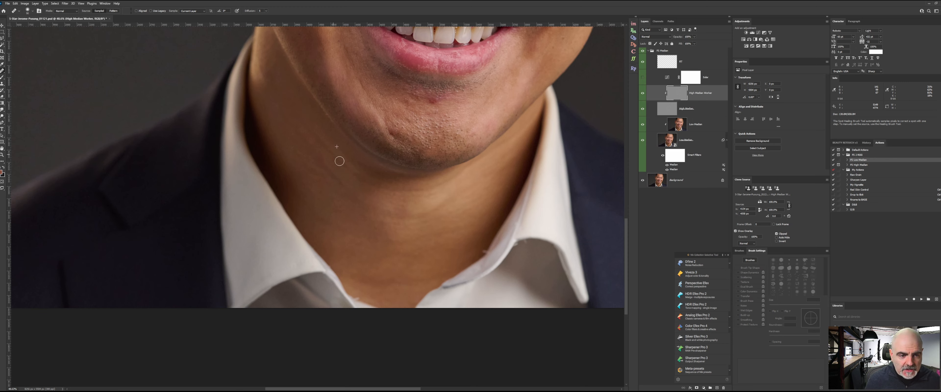
pyautogui.keyDown('alt'); pyautogui.click(325, 151); pyautogui.keyUp('alt')
pyautogui.keyDown('alt'); pyautogui.click(288, 128); pyautogui.keyUp('alt')
pyautogui.keyDown('alt'); pyautogui.click(361, 220); pyautogui.keyUp('alt')
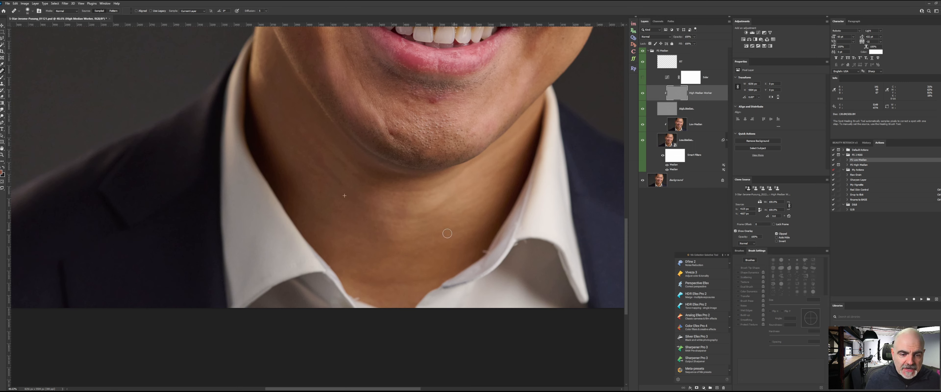
# Step: Heal the remaining fine creases on the lower neck above the open shirt collar
pyautogui.keyDown('alt'); pyautogui.click(420, 255); pyautogui.keyUp('alt')
pyautogui.keyDown('alt'); pyautogui.click(409, 230); pyautogui.keyUp('alt')
pyautogui.keyDown('alt'); pyautogui.click(414, 228); pyautogui.keyUp('alt')
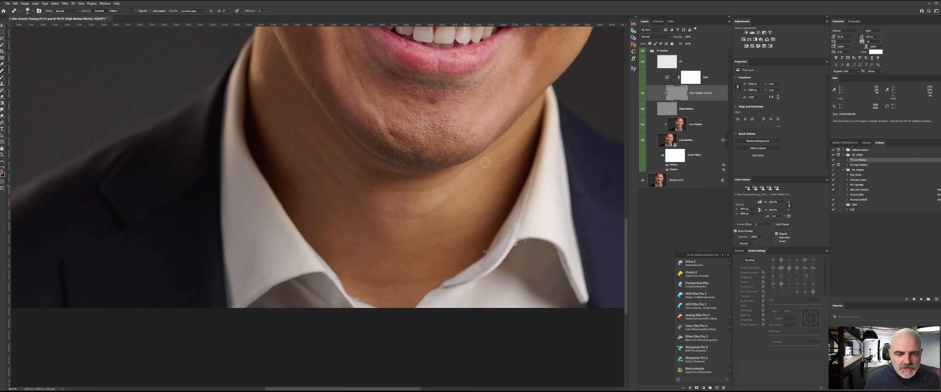
# Step: Heal the dry patches and lines on the lower lip and just below it with sampled texture
pyautogui.moveTo(486, 163); pyautogui.dragTo(472, 207)
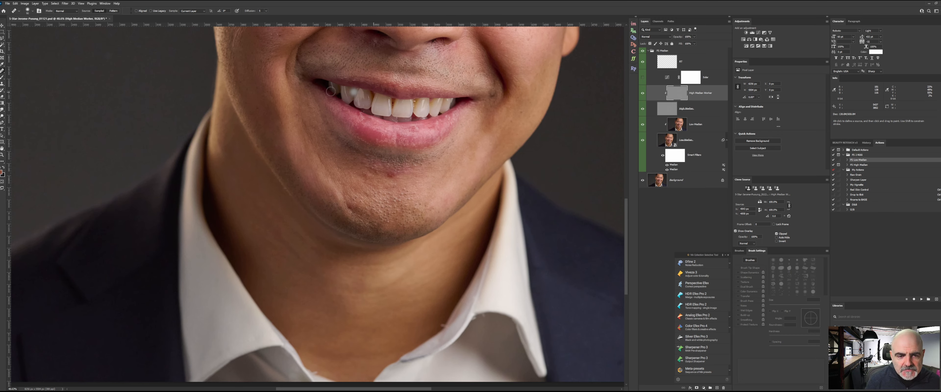
pyautogui.moveTo(439, 182); pyautogui.dragTo(446, 206)
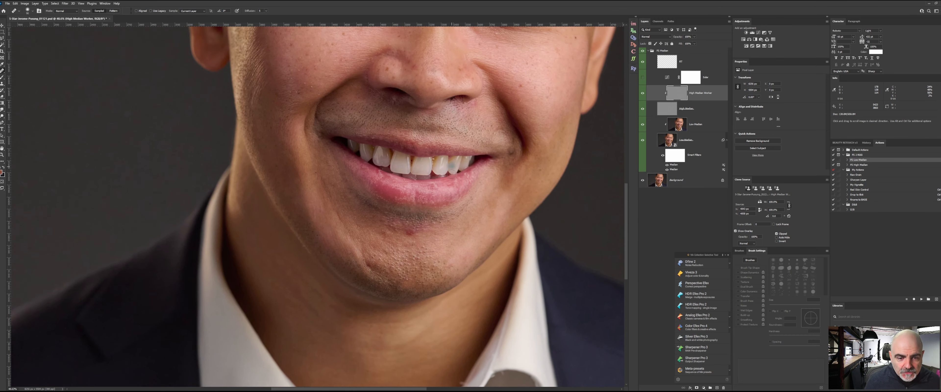
pyautogui.hotkey('shift', 'j')
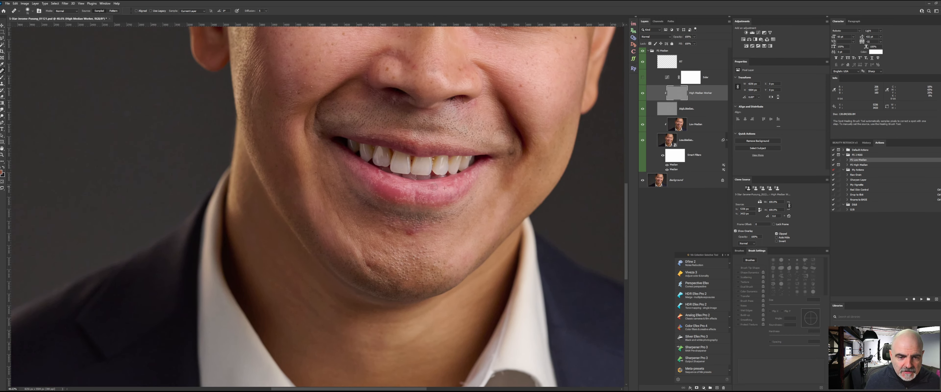
pyautogui.hotkey('shift', 'j')
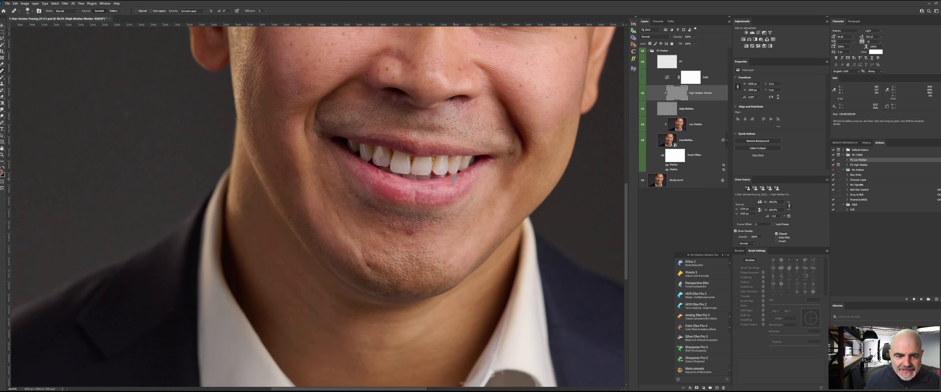
pyautogui.keyDown('alt'); pyautogui.click(435, 196); pyautogui.keyUp('alt')
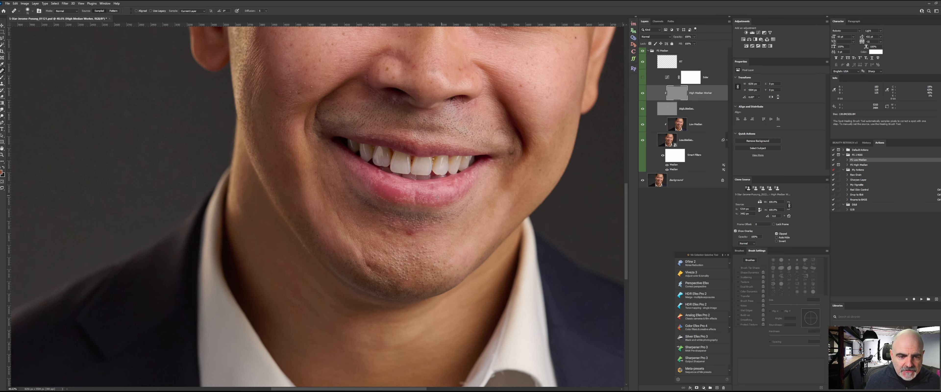
pyautogui.keyDown('alt'); pyautogui.click(387, 179); pyautogui.keyUp('alt')
pyautogui.hotkey('shift', 'j')
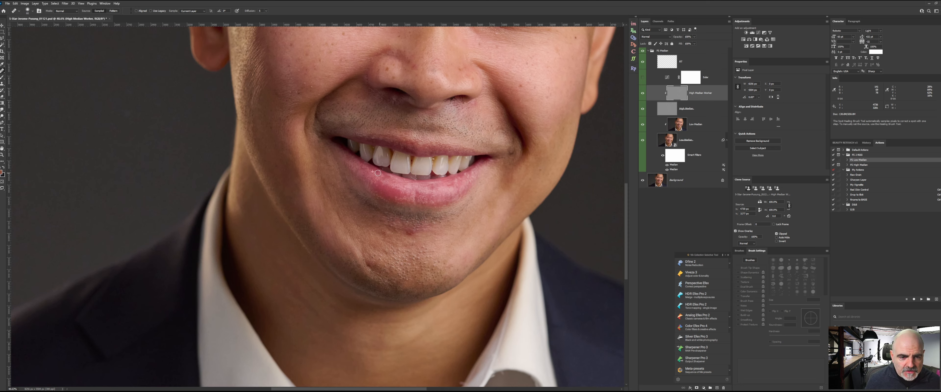
pyautogui.click(411, 197)
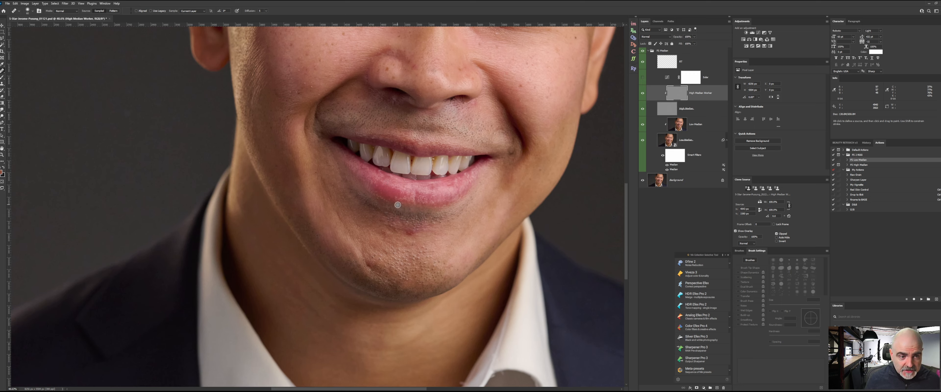
# Step: Prepare a smaller Mixer Brush on the low median layer and sample the skin tone between the nose and upper lip
pyautogui.moveTo(398, 205); pyautogui.dragTo(380, 236)
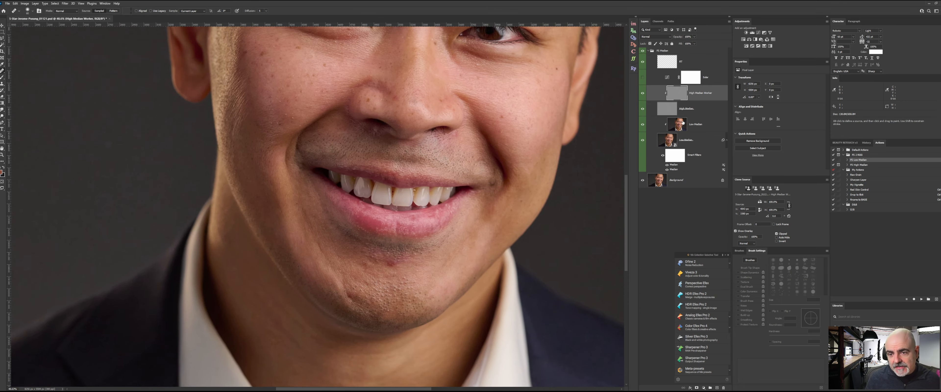
pyautogui.click(678, 132)
pyautogui.press('b')
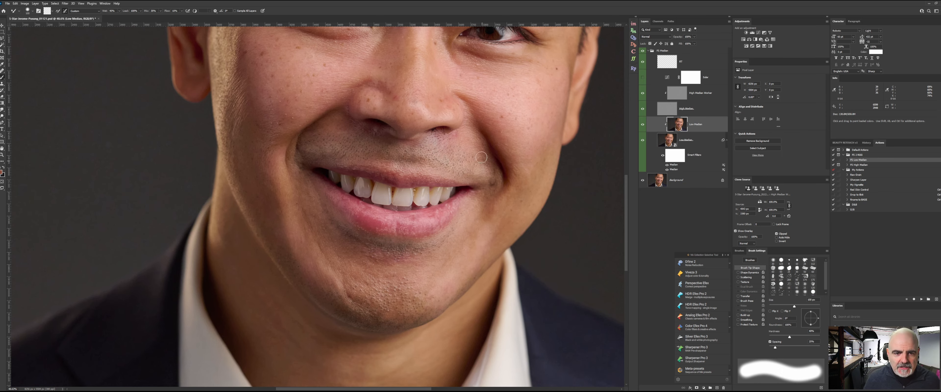
pyautogui.moveTo(462, 160); pyautogui.dragTo(472, 209)
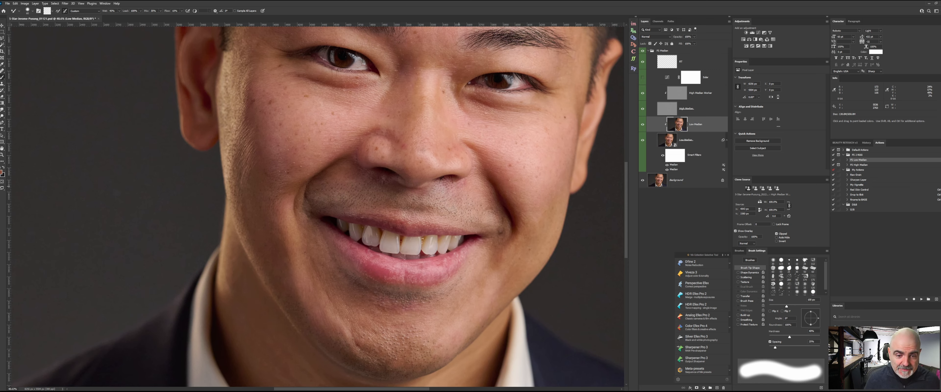
pyautogui.press('[')
pyautogui.press('[')
pyautogui.press('[')
pyautogui.press('[')
pyautogui.press('[')
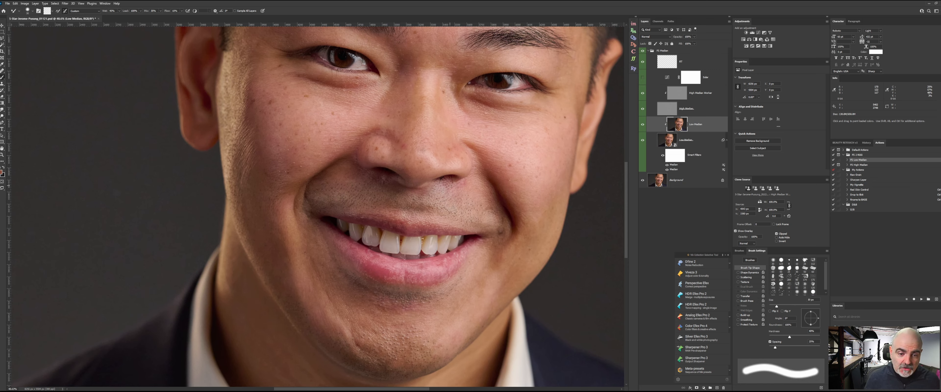
pyautogui.keyDown('alt'); pyautogui.click(450, 185); pyautogui.keyUp('alt')
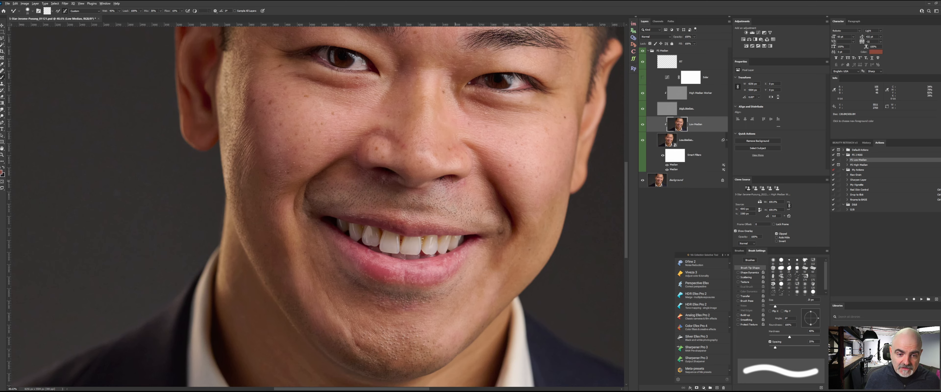
# Step: On the clipped high median layer, remove the stray hairs under and inside the nostril with the Healing Brush, sampling clean skin nearby
pyautogui.hotkey('alt', ']')
pyautogui.hotkey('alt', ']')
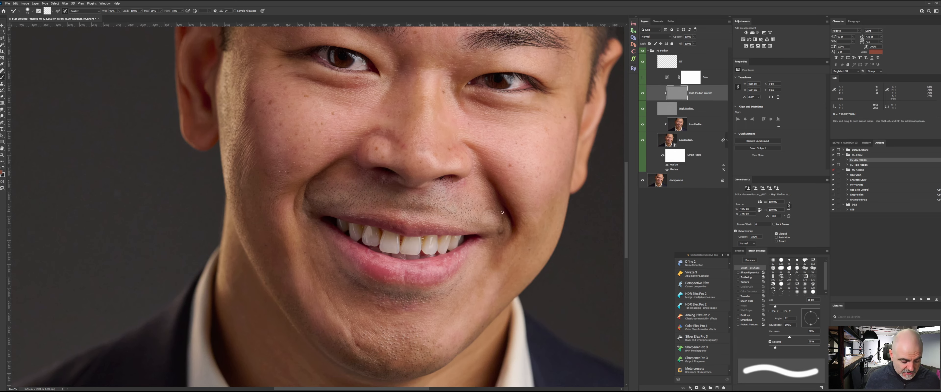
pyautogui.press('j')
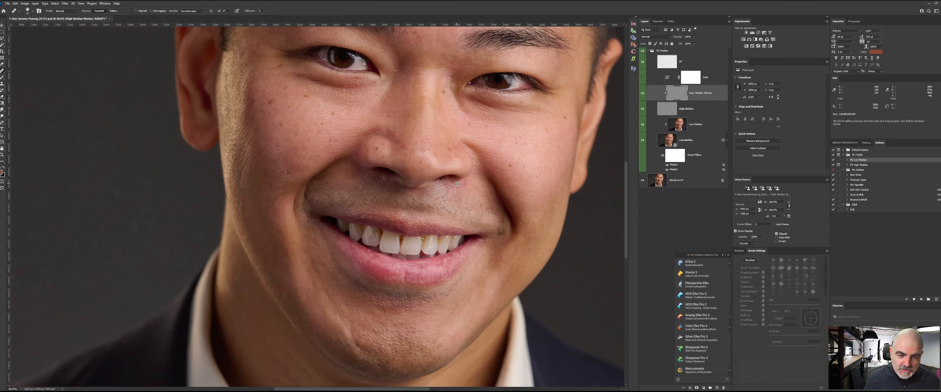
pyautogui.press('z')
pyautogui.click(454, 181)
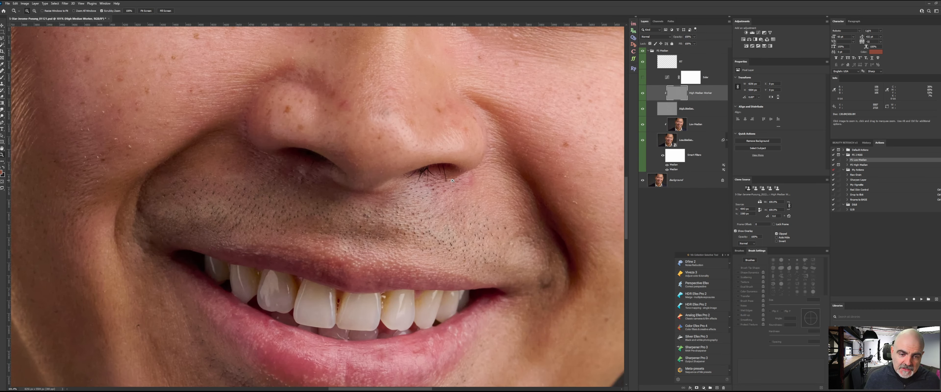
pyautogui.press('j')
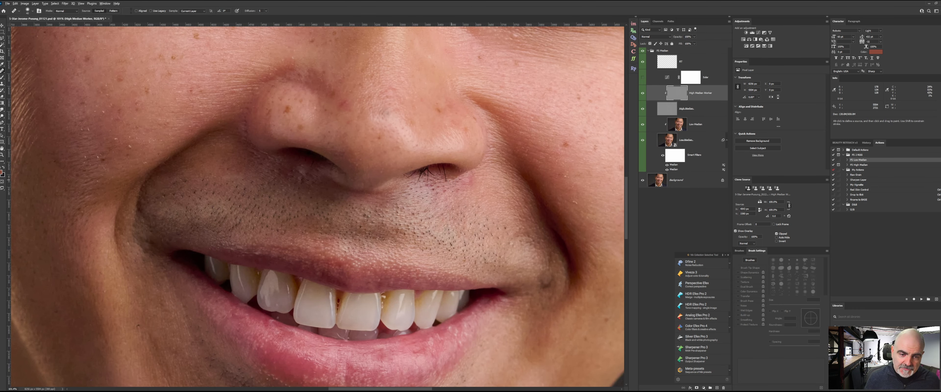
pyautogui.keyDown('alt'); pyautogui.click(452, 180); pyautogui.keyUp('alt')
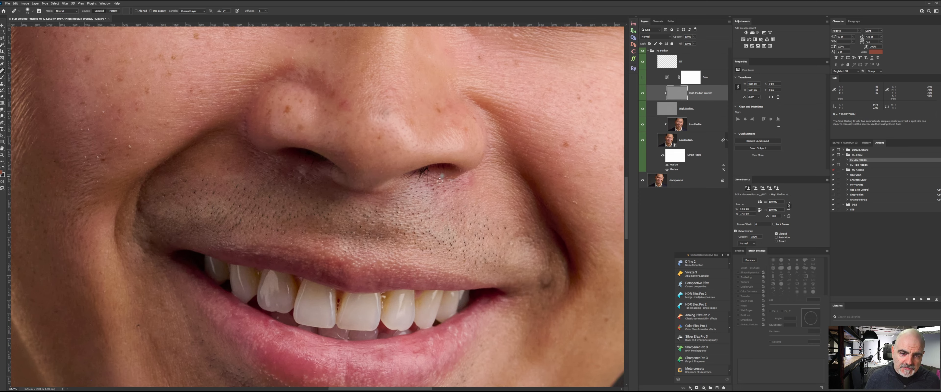
pyautogui.keyDown('alt'); pyautogui.click(426, 182); pyautogui.keyUp('alt')
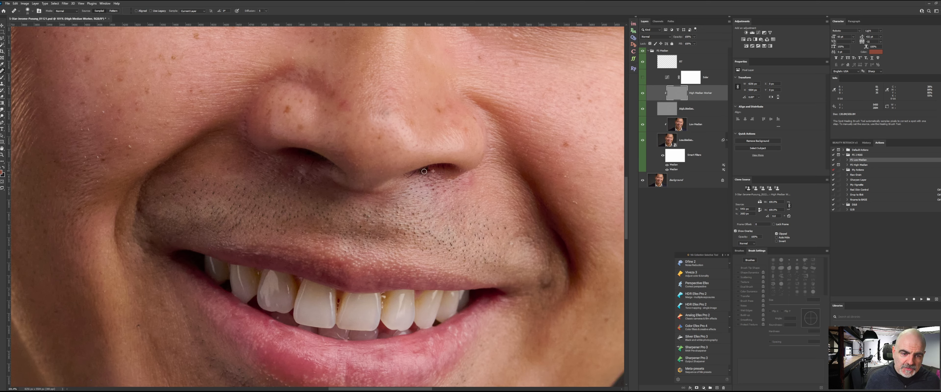
pyautogui.keyDown('alt'); pyautogui.click(442, 169); pyautogui.keyUp('alt')
pyautogui.keyDown('alt'); pyautogui.click(426, 175); pyautogui.keyUp('alt')
pyautogui.keyDown('alt'); pyautogui.click(416, 173); pyautogui.keyUp('alt')
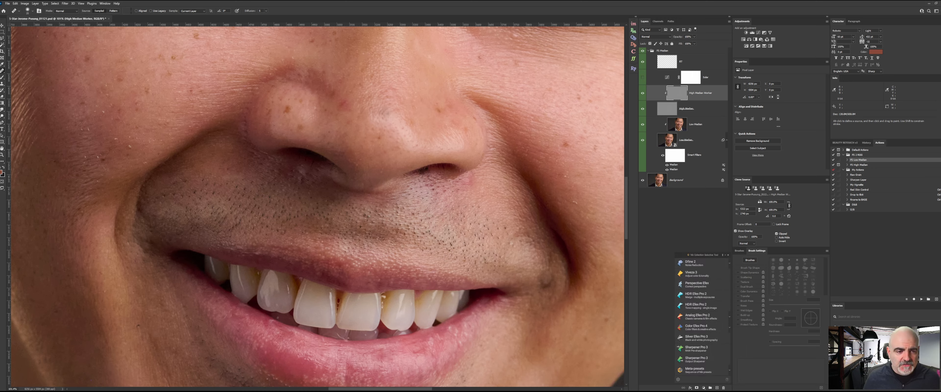
# Step: Reselect the clipped high median layer and heal the small bumps on the shadowed cheek beside the smile fold
pyautogui.click(672, 211)
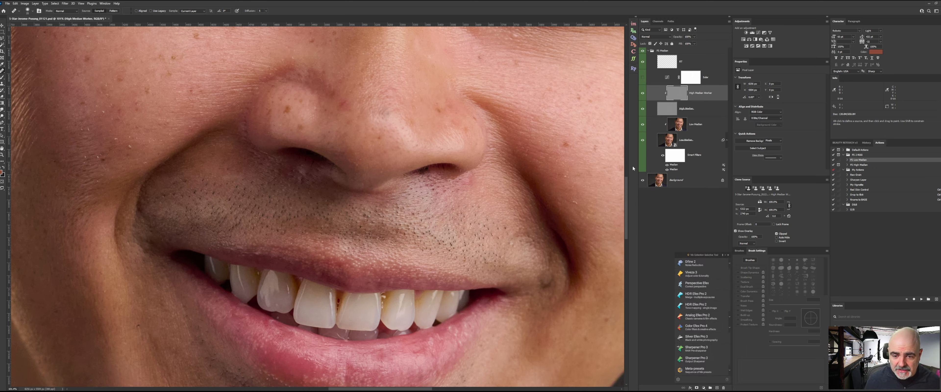
pyautogui.click(682, 93)
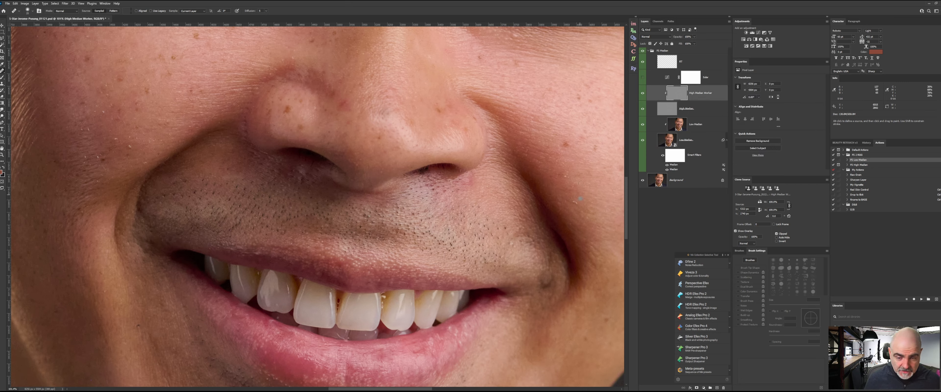
pyautogui.keyDown('alt'); pyautogui.click(575, 201); pyautogui.keyUp('alt')
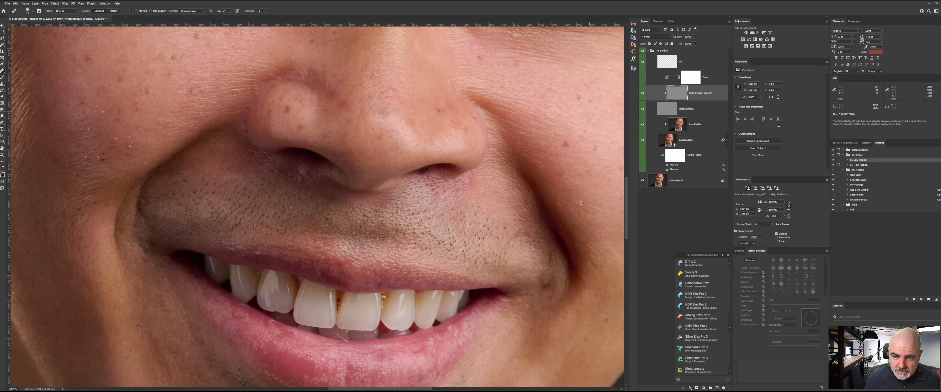
pyautogui.keyDown('alt'); pyautogui.click(567, 195); pyautogui.keyUp('alt')
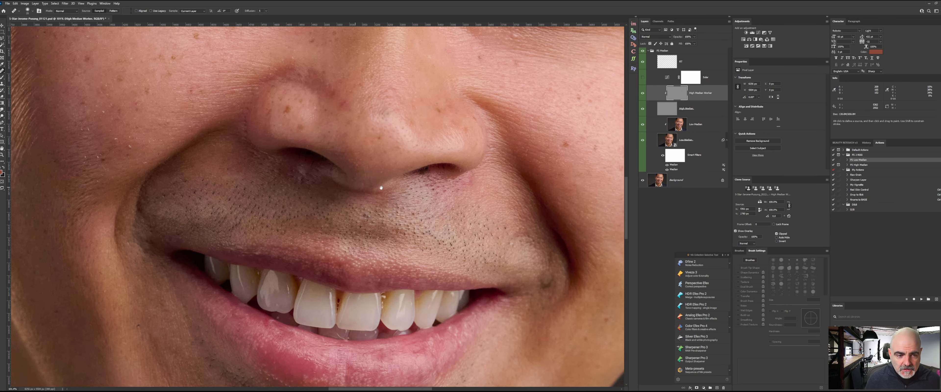
# Step: Heal the whitish bumps and dark pore specks on the lower part of the lit cheek, sampling clean texture beside them
pyautogui.moveTo(372, 184); pyautogui.dragTo(498, 210)
pyautogui.moveTo(214, 209); pyautogui.dragTo(382, 272)
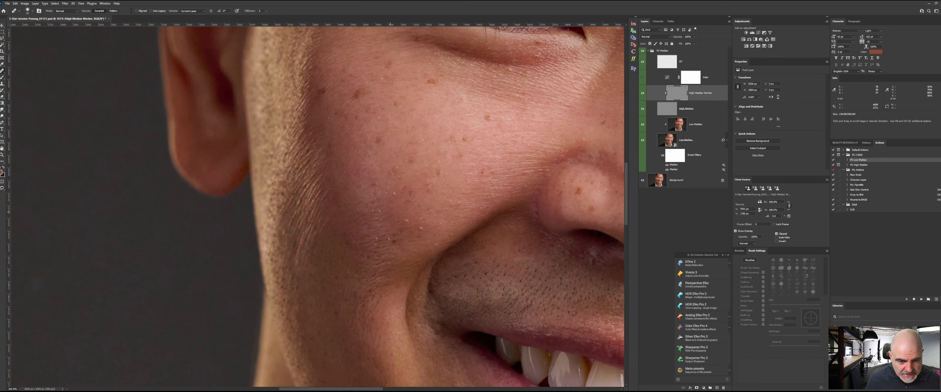
pyautogui.keyDown('alt'); pyautogui.click(412, 232); pyautogui.keyUp('alt')
pyautogui.keyDown('alt'); pyautogui.click(397, 240); pyautogui.keyUp('alt')
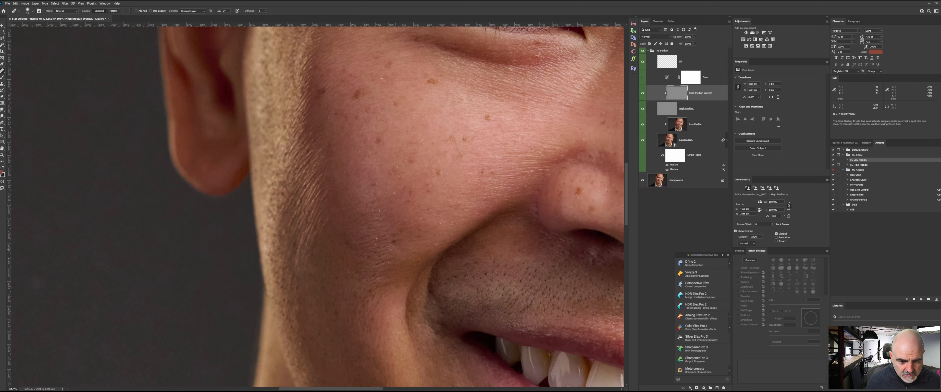
pyautogui.click(376, 246)
pyautogui.click(384, 247)
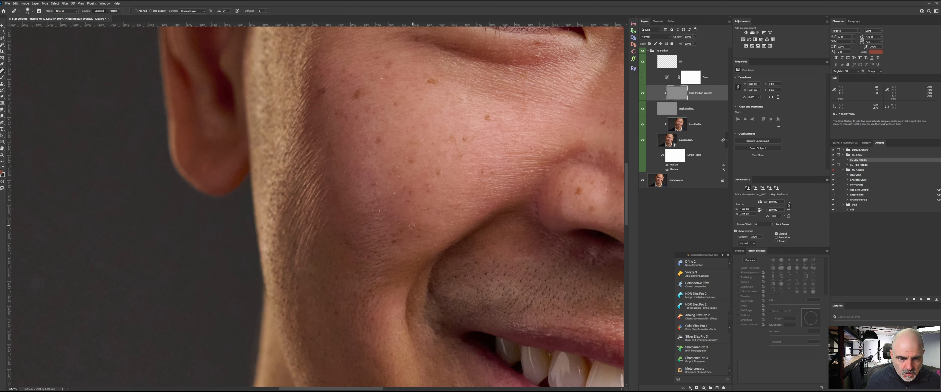
pyautogui.click(374, 210)
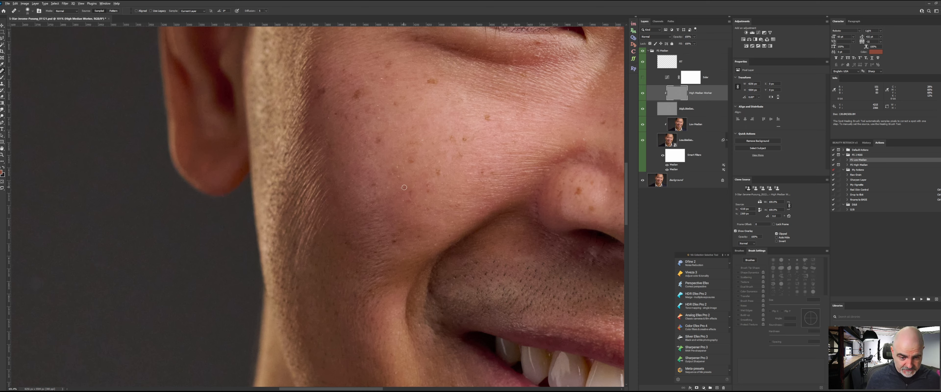
# Step: Heal the small specks on the middle of the lit cheek and along the upper end of the smile fold
pyautogui.keyDown('alt'); pyautogui.click(389, 163); pyautogui.keyUp('alt')
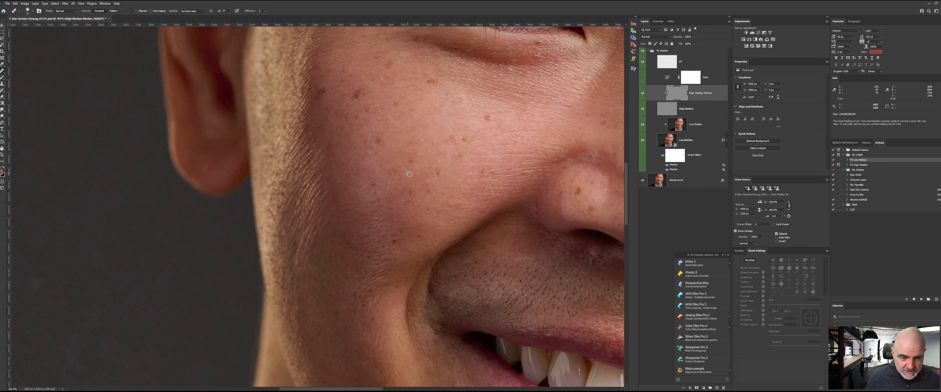
pyautogui.moveTo(473, 176); pyautogui.dragTo(468, 178)
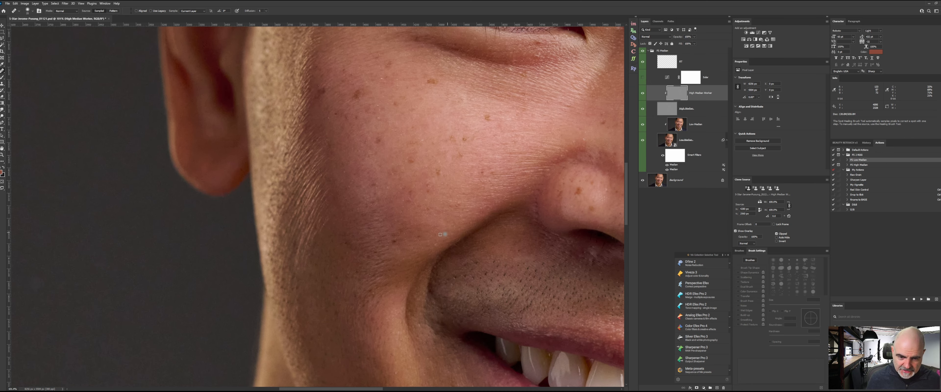
pyautogui.moveTo(441, 233); pyautogui.dragTo(434, 237)
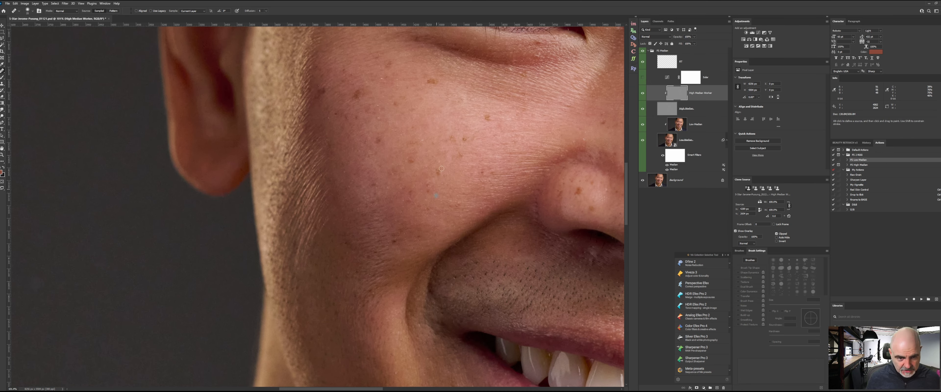
# Step: Heal the dark specks on the outer part of the lit cheek near the sideburn with sampled skin texture
pyautogui.moveTo(440, 172); pyautogui.dragTo(418, 219)
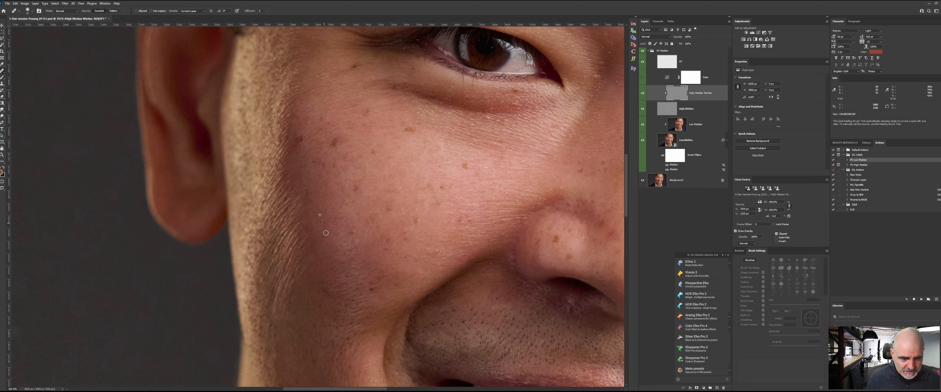
pyautogui.keyDown('alt'); pyautogui.click(301, 272); pyautogui.keyUp('alt')
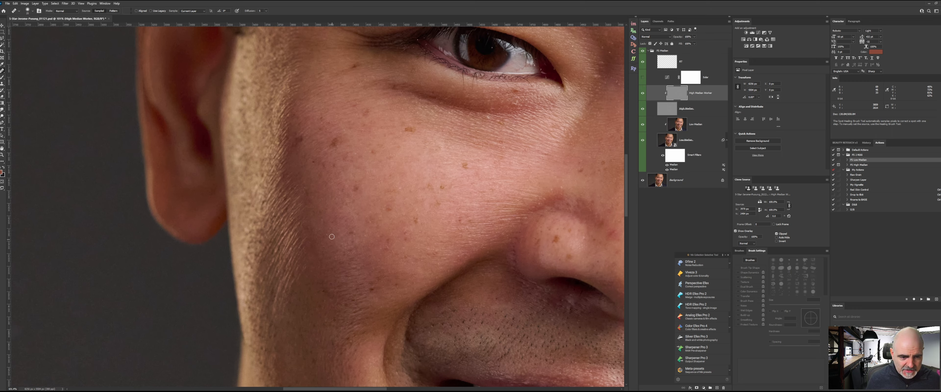
pyautogui.moveTo(347, 236); pyautogui.dragTo(352, 235)
pyautogui.click(349, 245)
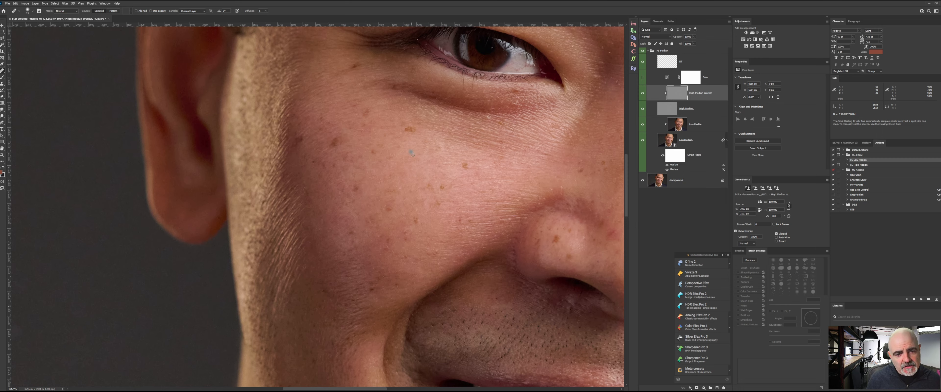
# Step: Heal the remaining flecks across the center of the lit cheek and just above the smile fold
pyautogui.click(392, 157)
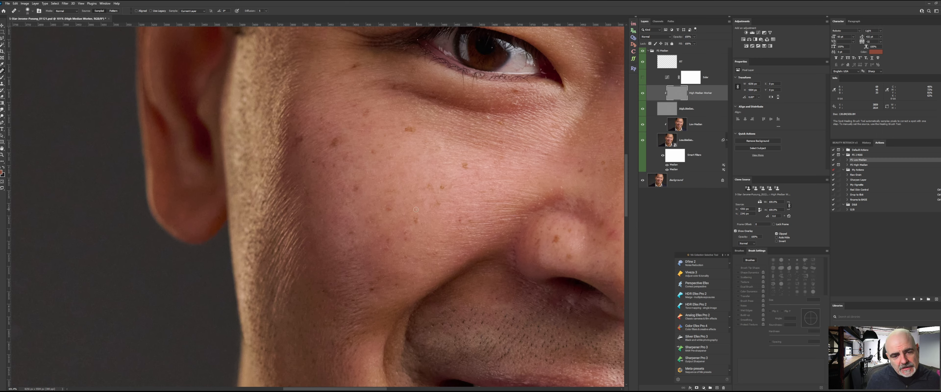
pyautogui.click(418, 233)
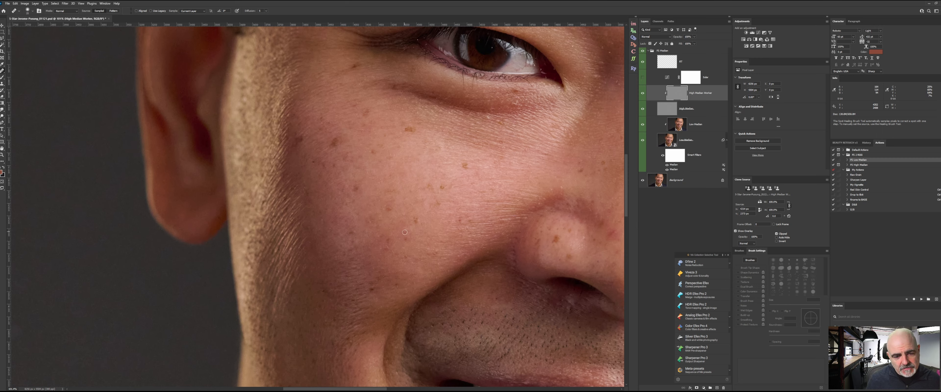
pyautogui.click(388, 235)
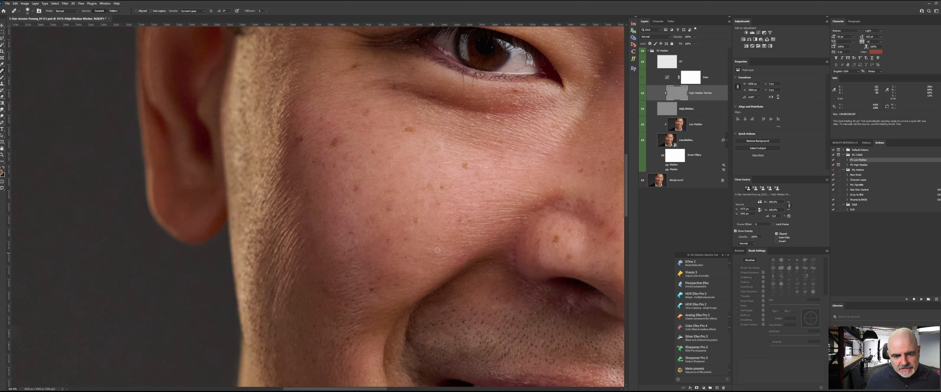
pyautogui.click(428, 248)
# Step: Heal the texture flaws below the inner eye corner and where the cheek meets the side of the nose
pyautogui.moveTo(491, 190); pyautogui.dragTo(348, 199)
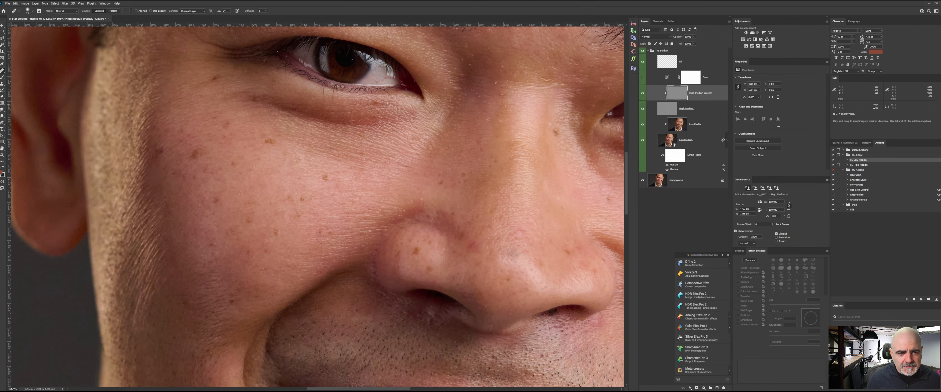
pyautogui.click(401, 106)
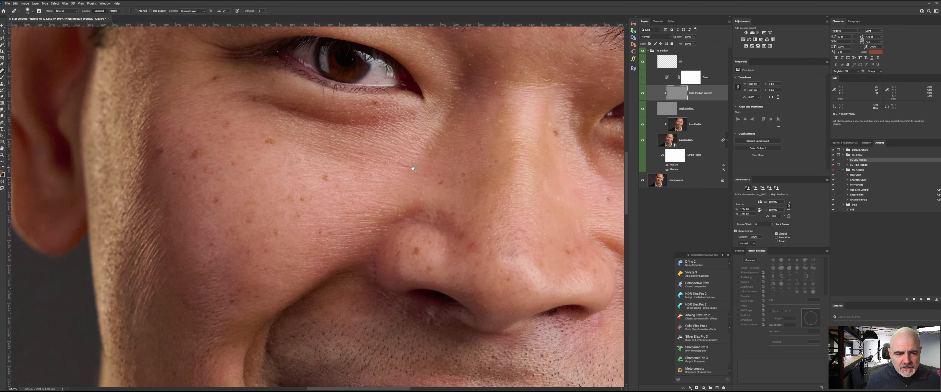
pyautogui.moveTo(414, 168); pyautogui.dragTo(476, 165)
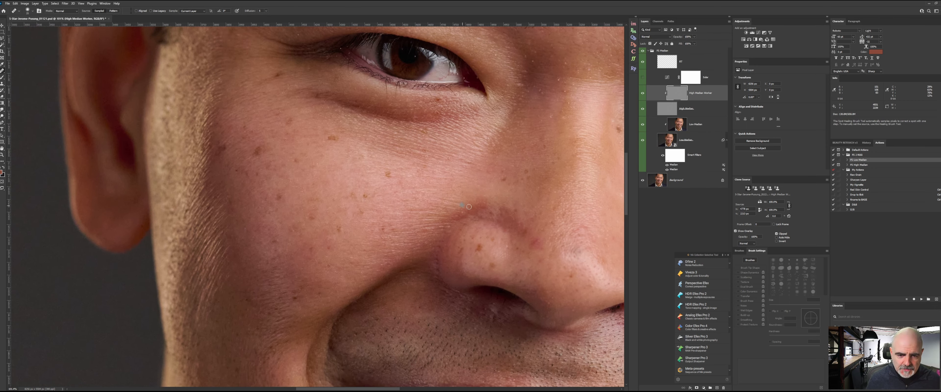
# Step: Heal the bright specks on the nose bridge beside the inner eye corner and the flaws beneath the inner eyebrow
pyautogui.moveTo(535, 94); pyautogui.dragTo(518, 170)
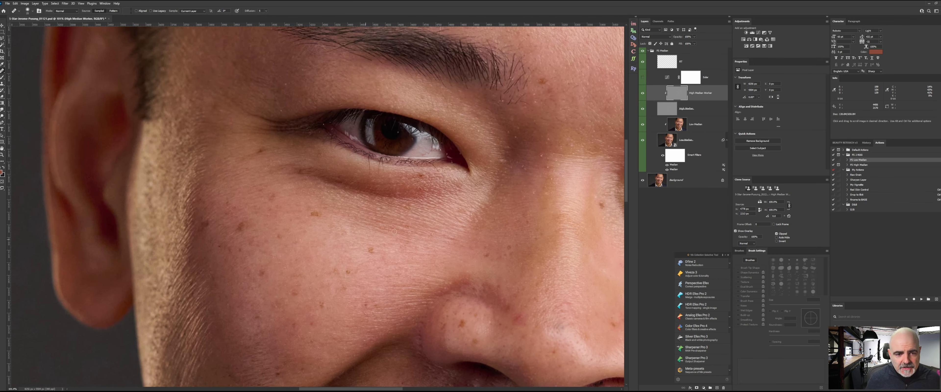
pyautogui.keyDown('alt'); pyautogui.click(523, 176); pyautogui.keyUp('alt')
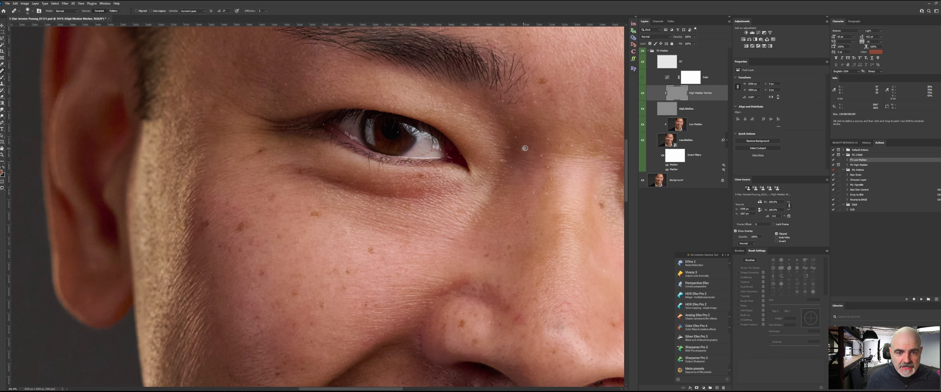
pyautogui.keyDown('alt'); pyautogui.click(536, 147); pyautogui.keyUp('alt')
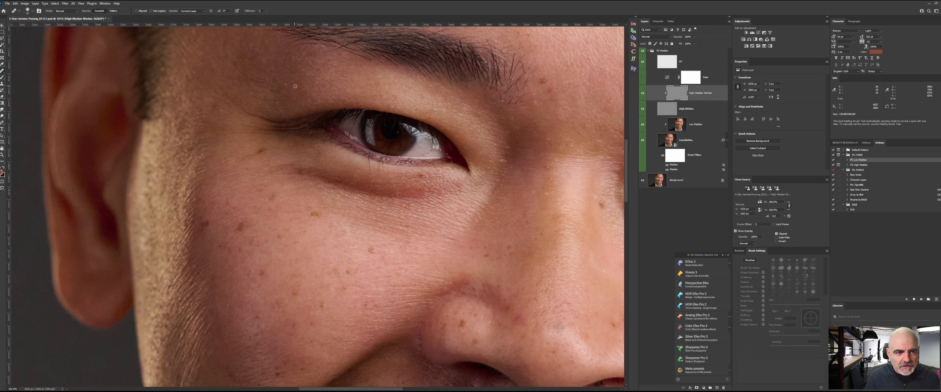
pyautogui.hotkey('shift', 'j')
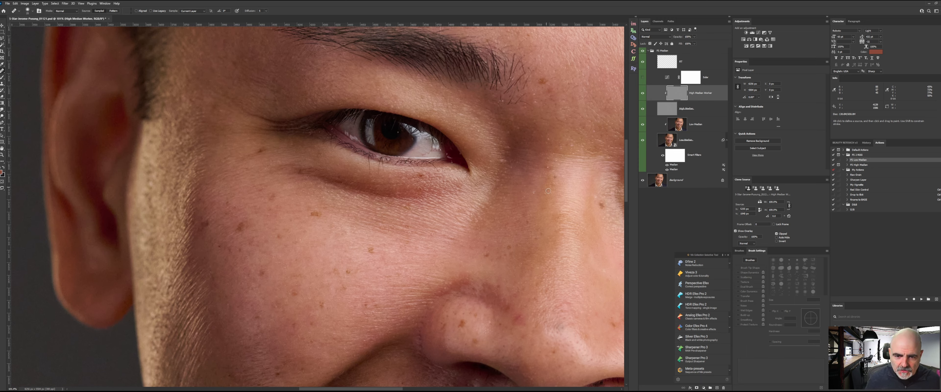
pyautogui.keyDown('alt'); pyautogui.click(539, 181); pyautogui.keyUp('alt')
pyautogui.keyDown('alt'); pyautogui.click(549, 172); pyautogui.keyUp('alt')
pyautogui.moveTo(515, 162); pyautogui.dragTo(510, 204)
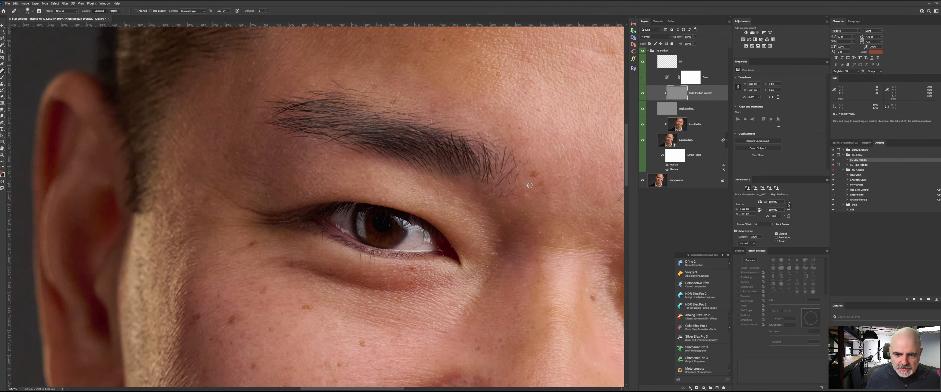
pyautogui.keyDown('alt'); pyautogui.click(503, 206); pyautogui.keyUp('alt')
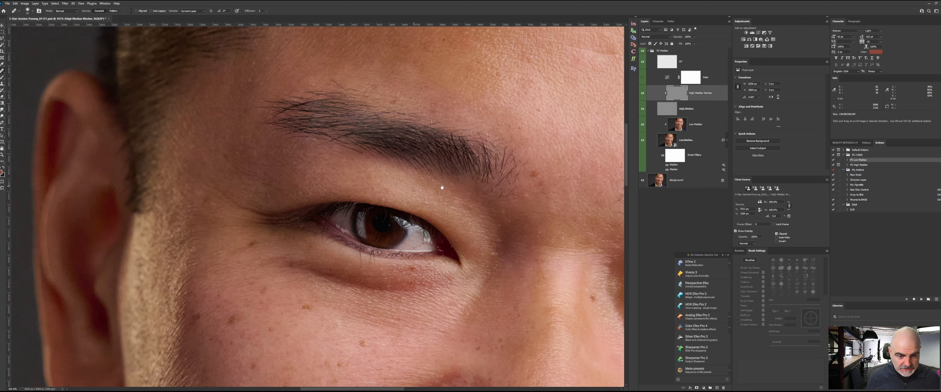
# Step: Heal the texture flaws beneath both eyes with skin texture sampled from the areas just below them
pyautogui.moveTo(437, 185); pyautogui.dragTo(311, 151)
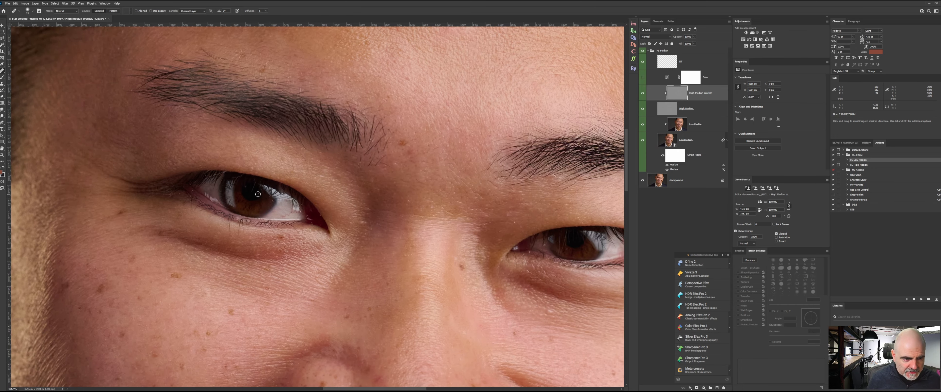
pyautogui.keyDown('alt'); pyautogui.click(210, 262); pyautogui.keyUp('alt')
pyautogui.moveTo(524, 222); pyautogui.dragTo(385, 157)
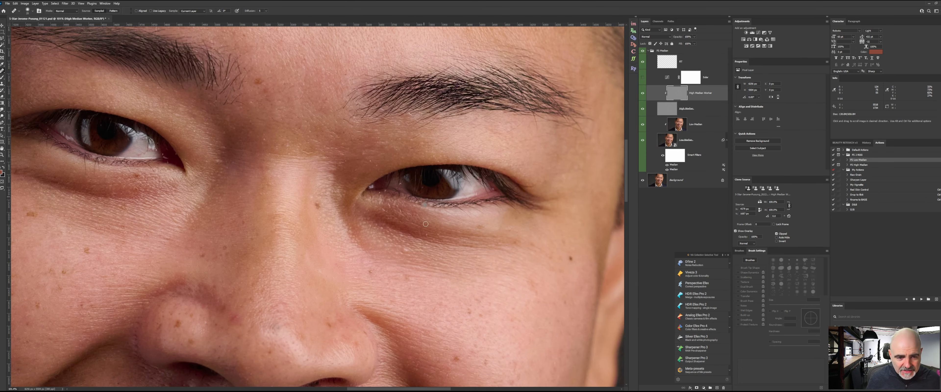
pyautogui.keyDown('alt'); pyautogui.click(383, 197); pyautogui.keyUp('alt')
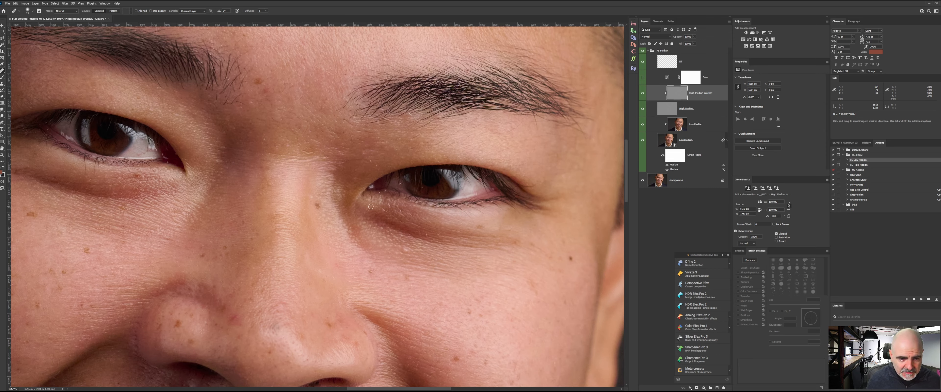
pyautogui.keyDown('alt'); pyautogui.click(371, 198); pyautogui.keyUp('alt')
# Step: Heal the small pale scar in the middle of the forehead with nearby sampled skin texture
pyautogui.moveTo(294, 141); pyautogui.dragTo(422, 282)
pyautogui.moveTo(331, 148); pyautogui.dragTo(277, 236)
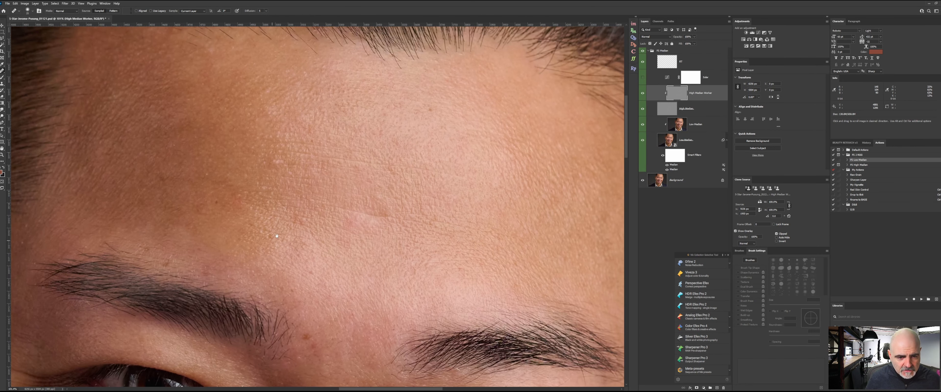
pyautogui.keyDown('alt'); pyautogui.click(267, 161); pyautogui.keyUp('alt')
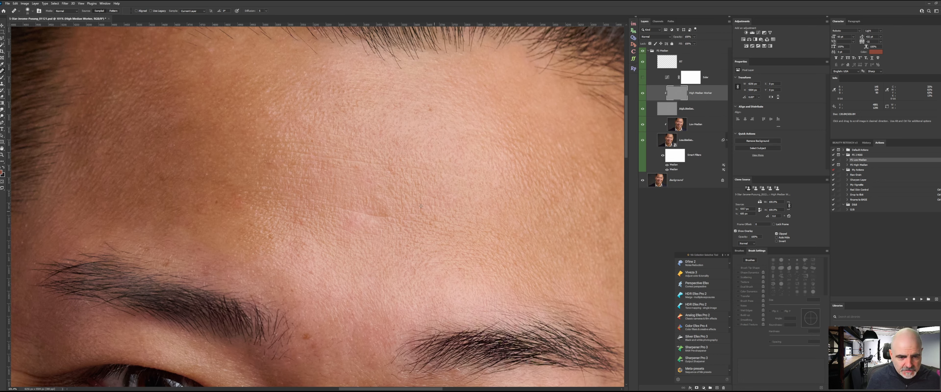
pyautogui.click(373, 214)
pyautogui.keyDown('alt'); pyautogui.click(355, 218); pyautogui.keyUp('alt')
pyautogui.click(366, 213)
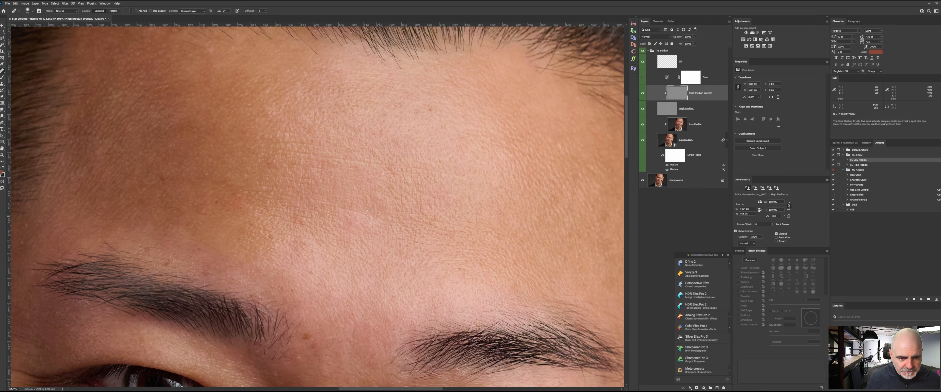
pyautogui.click(351, 222)
pyautogui.click(350, 224)
# Step: Heal the remaining texture flaws around the middle of the forehead and across its lit side
pyautogui.click(398, 235)
pyautogui.click(400, 239)
pyautogui.click(409, 207)
pyautogui.click(464, 164)
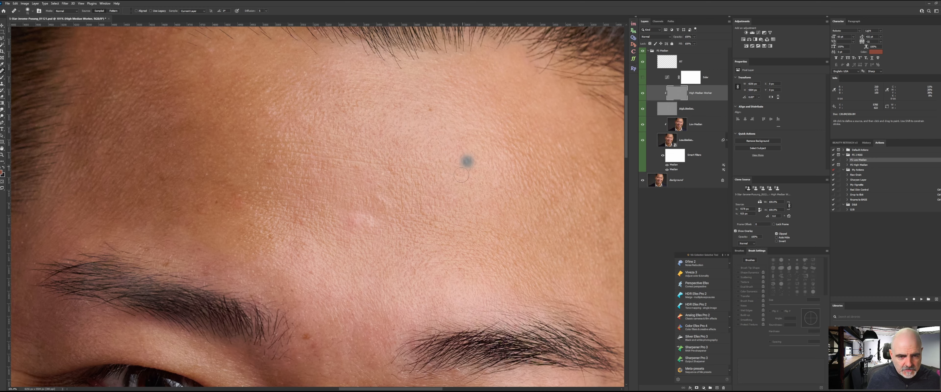
pyautogui.click(421, 175)
pyautogui.click(457, 201)
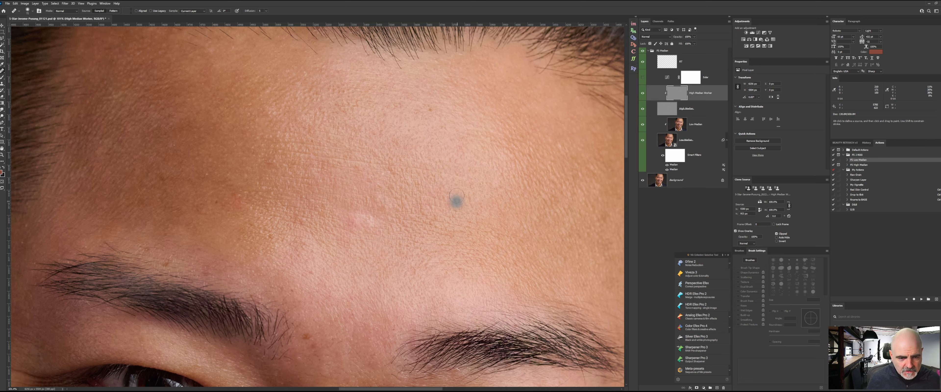
pyautogui.click(456, 161)
pyautogui.click(538, 157)
# Step: Smooth out the pink scar discoloration in the middle of the forehead on the low-frequency median layer, using the Mixer Brush
pyautogui.hotkey('alt', '[')
pyautogui.hotkey('alt', '[')
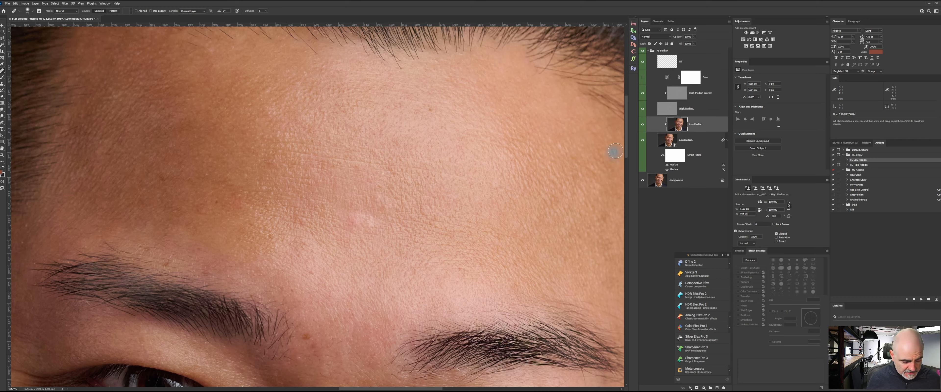
pyautogui.moveTo(395, 203)
pyautogui.mouseDown()
pyautogui.moveTo(403, 206)
pyautogui.moveTo(373, 214)
pyautogui.mouseUp()
pyautogui.press('b')
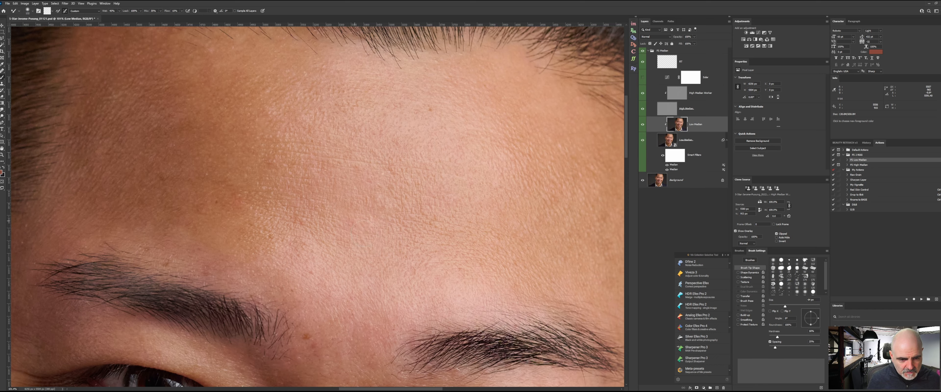
pyautogui.moveTo(349, 220); pyautogui.dragTo(369, 224)
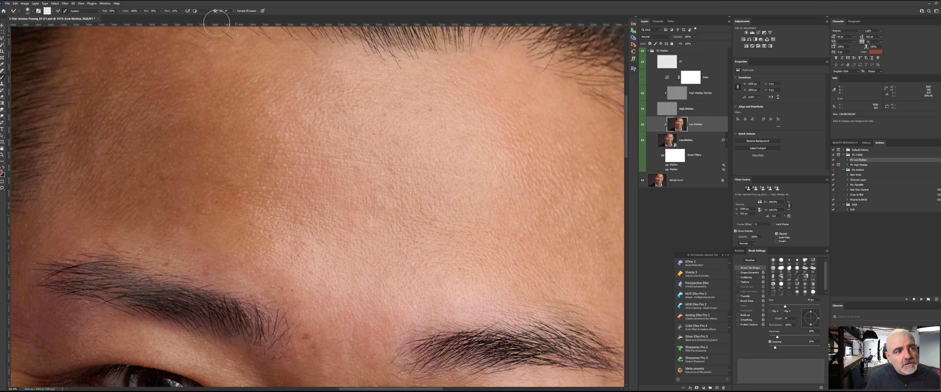
# Step: Set the Mixer Brush flow to 100%
pyautogui.click(175, 10)
pyautogui.write('100')
pyautogui.press('Return')
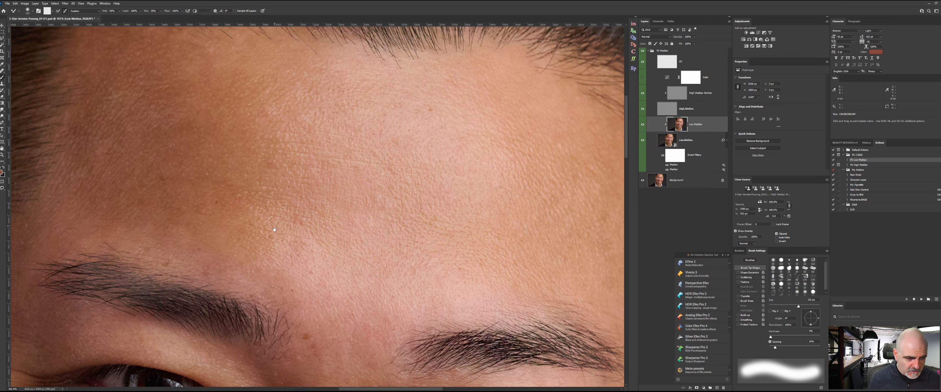
# Step: Blend the uneven orange and brown tones on the forehead above the shadow-side eyebrow with a large, soft Mixer Brush
pyautogui.moveTo(288, 212); pyautogui.dragTo(526, 165)
pyautogui.press(']')
pyautogui.press(']')
pyautogui.press(']')
pyautogui.press(']')
pyautogui.press(']')
pyautogui.press(']')
pyautogui.press(']')
pyautogui.press(']')
pyautogui.press(']')
pyautogui.press(']')
pyautogui.press(']')
pyautogui.press(']')
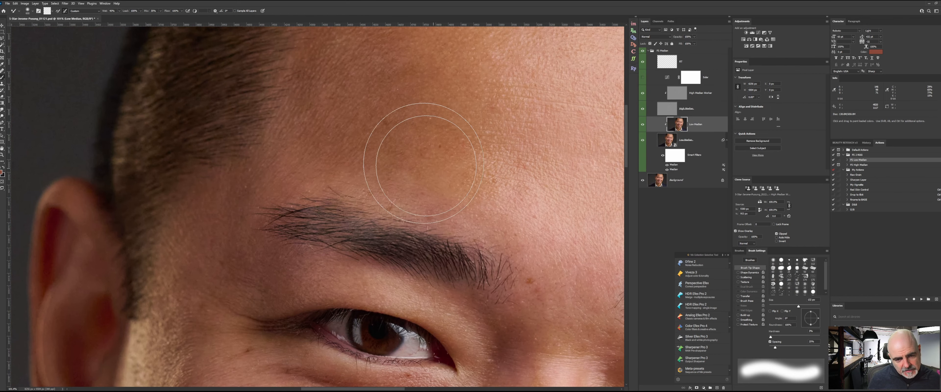
pyautogui.press('[')
pyautogui.press('[')
pyautogui.press('[')
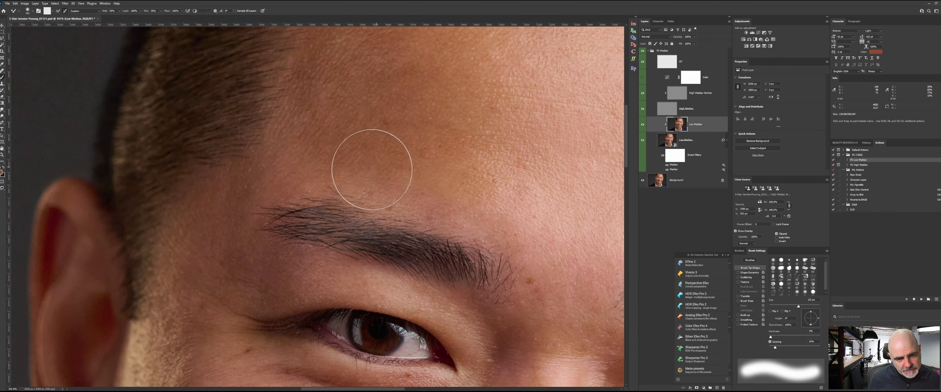
pyautogui.press(']')
pyautogui.press(']')
pyautogui.press(']')
pyautogui.press('[')
pyautogui.press('[')
pyautogui.press('[')
pyautogui.press('[')
pyautogui.press('[')
pyautogui.press('[')
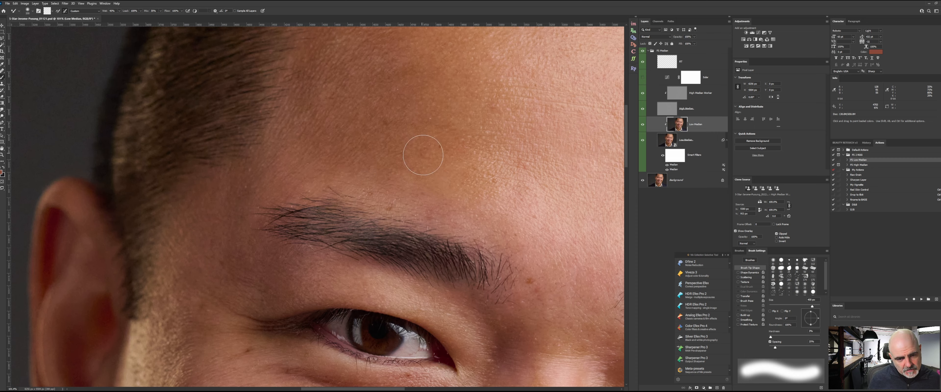
pyautogui.press(']')
pyautogui.press(']')
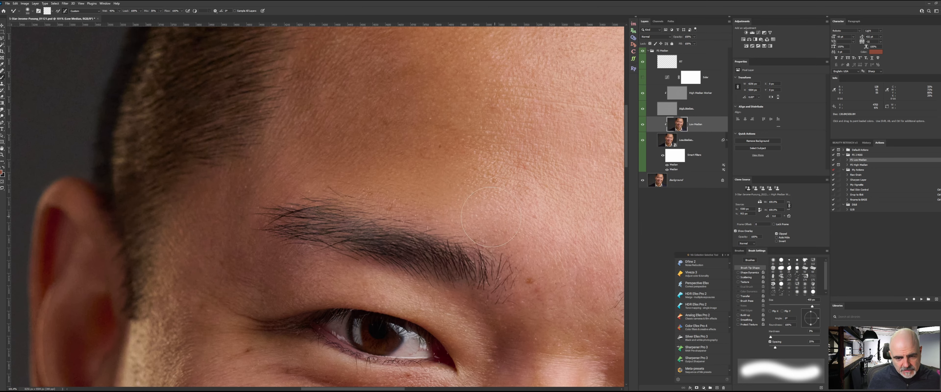
# Step: Blend the skin tones around the eyes, beneath the brows and along the nose bridge with the Mixer Brush
pyautogui.moveTo(431, 161); pyautogui.dragTo(314, 121)
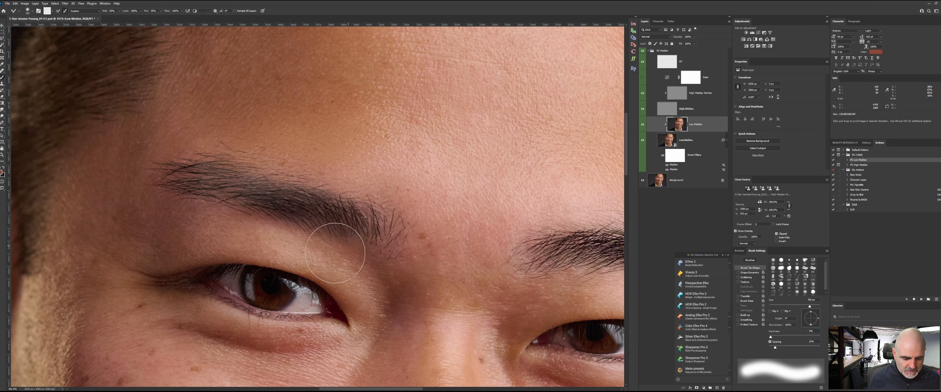
pyautogui.moveTo(316, 271); pyautogui.dragTo(353, 162)
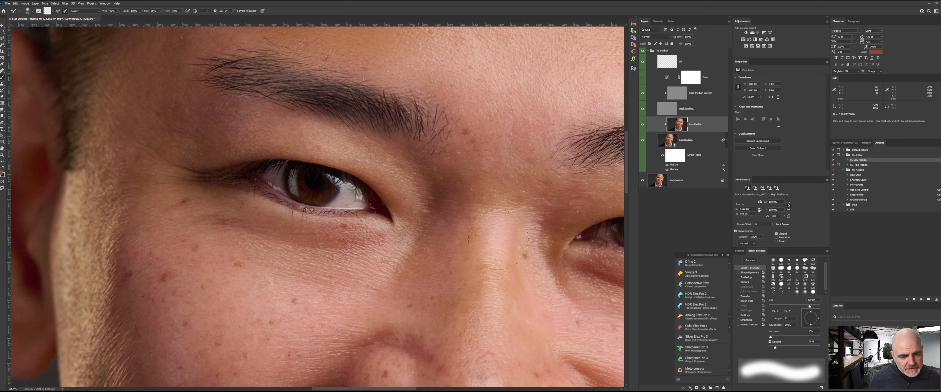
pyautogui.moveTo(319, 256); pyautogui.dragTo(166, 234)
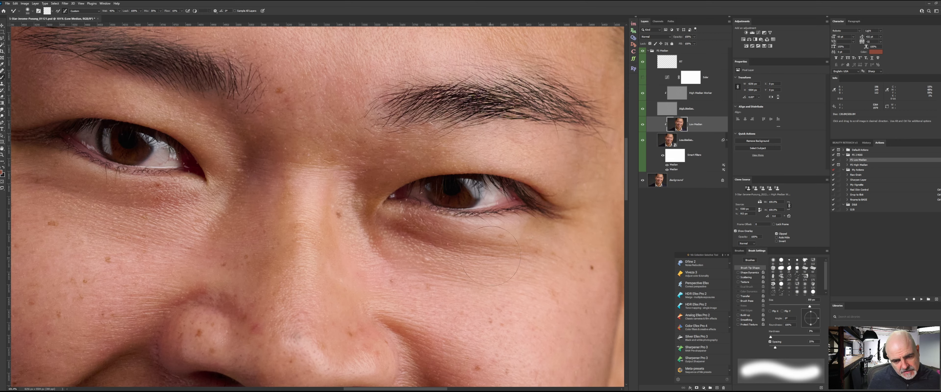
pyautogui.press(']')
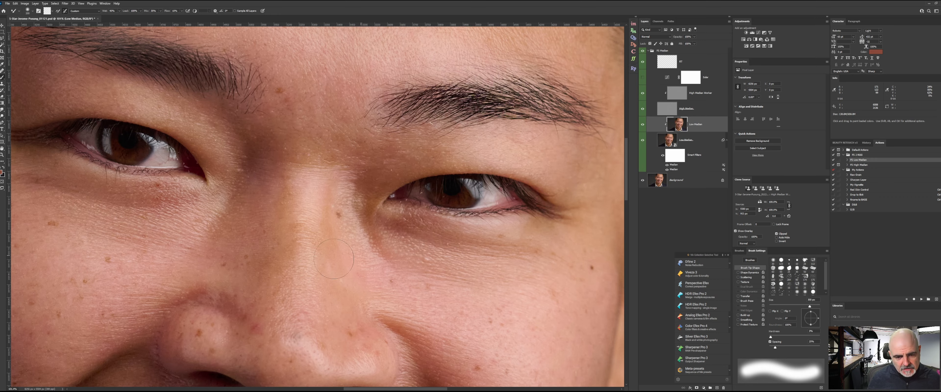
# Step: Blend the broader tonal transitions across the upper face with the Mixer Brush while viewing the whole face
pyautogui.press('z')
pyautogui.moveTo(402, 237); pyautogui.dragTo(423, 188)
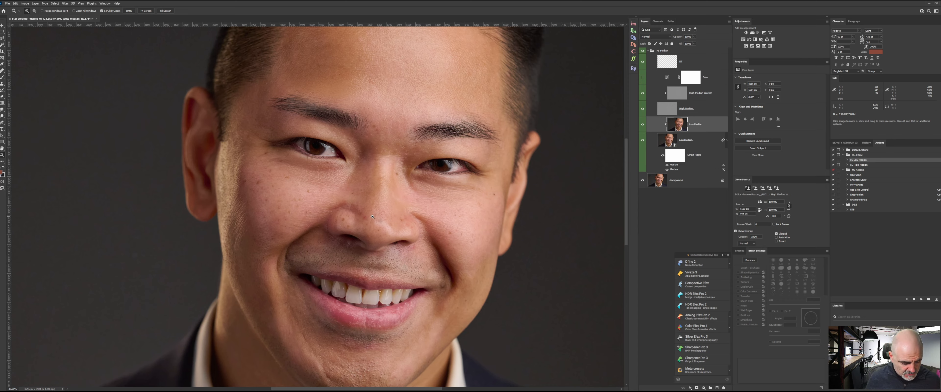
pyautogui.press('b')
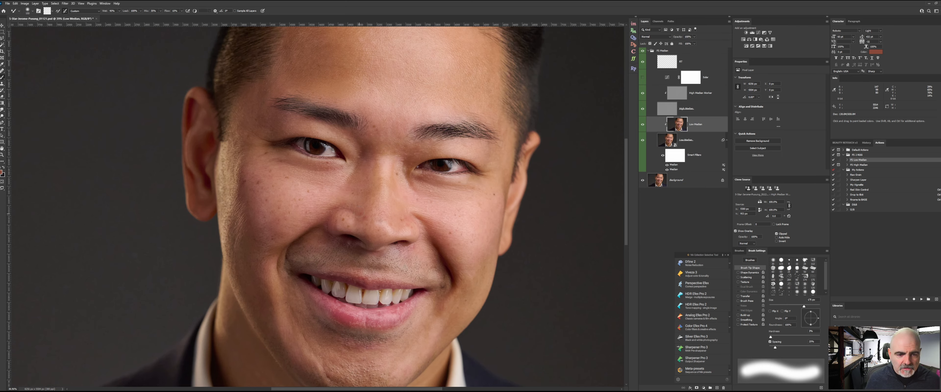
# Step: Blend the skin tones around the mouth, chin and nose with a smaller Mixer Brush, setting its flow to 20%
pyautogui.scroll(-3, 349, 252)
pyautogui.press('[')
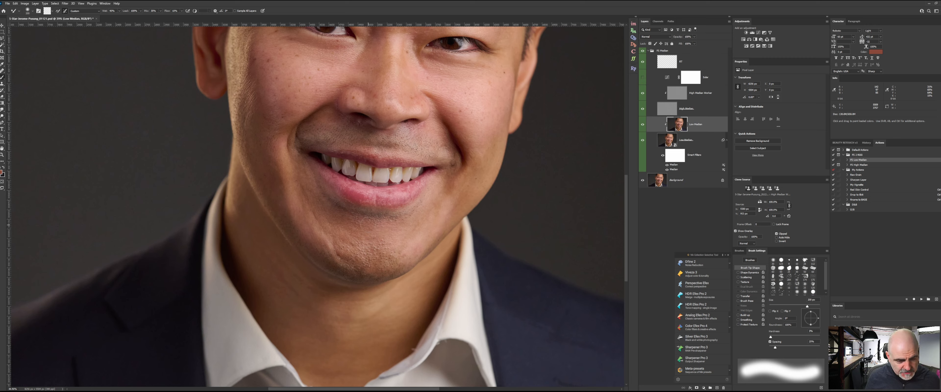
pyautogui.hotkey('shift', '2')
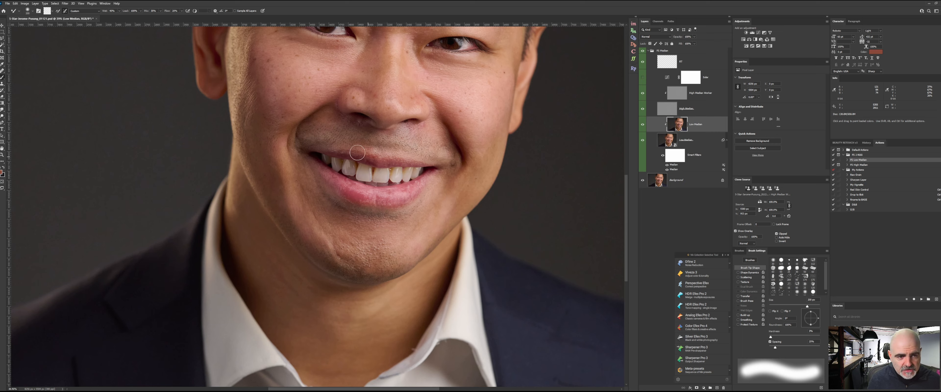
pyautogui.moveTo(338, 141); pyautogui.dragTo(330, 246)
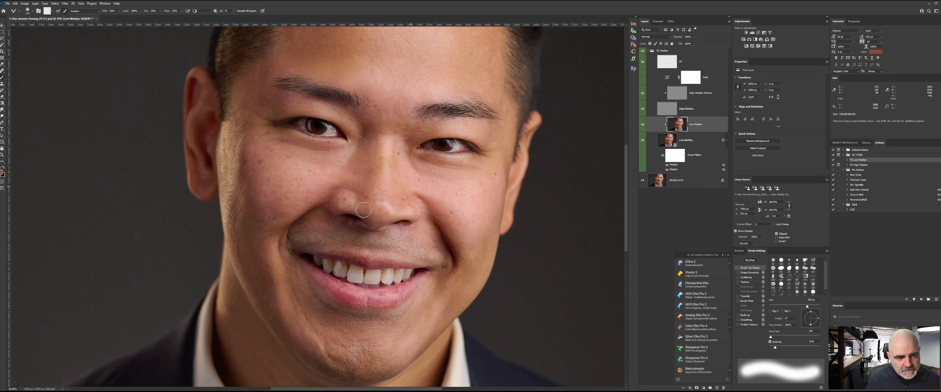
pyautogui.moveTo(366, 211); pyautogui.dragTo(407, 162)
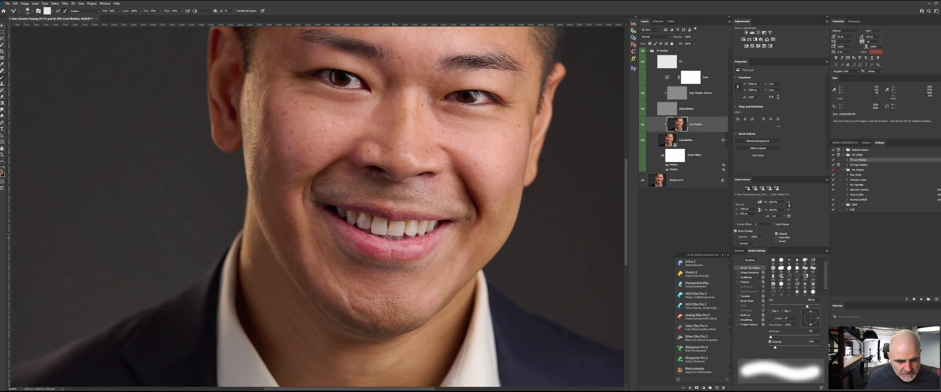
# Step: Clone clean lip texture over the flakes on the lower lip's shadow side, using a small Clone Stamp on the high-frequency texture layer
pyautogui.click(676, 97)
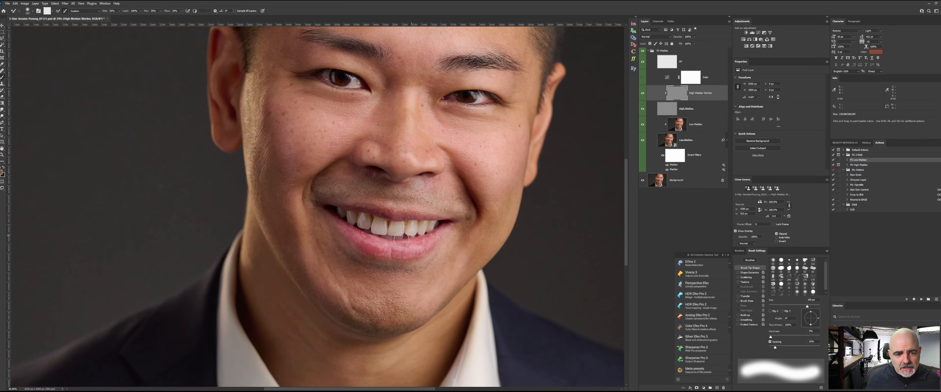
pyautogui.press('z')
pyautogui.moveTo(373, 255); pyautogui.dragTo(404, 194)
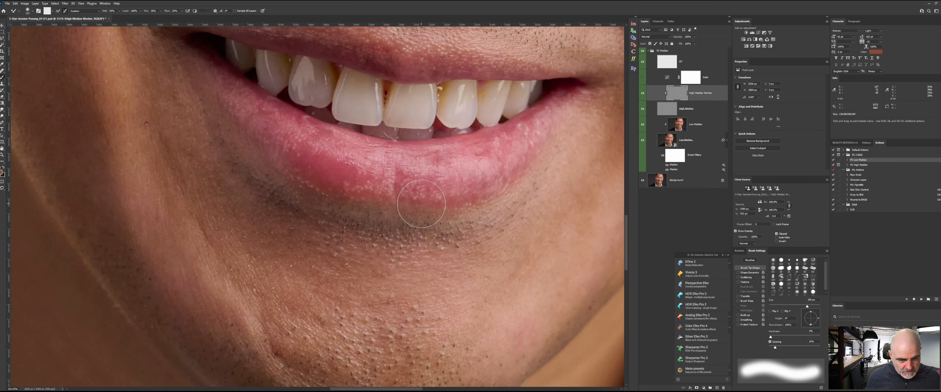
pyautogui.press('s')
pyautogui.press('[')
pyautogui.press('[')
pyautogui.press('[')
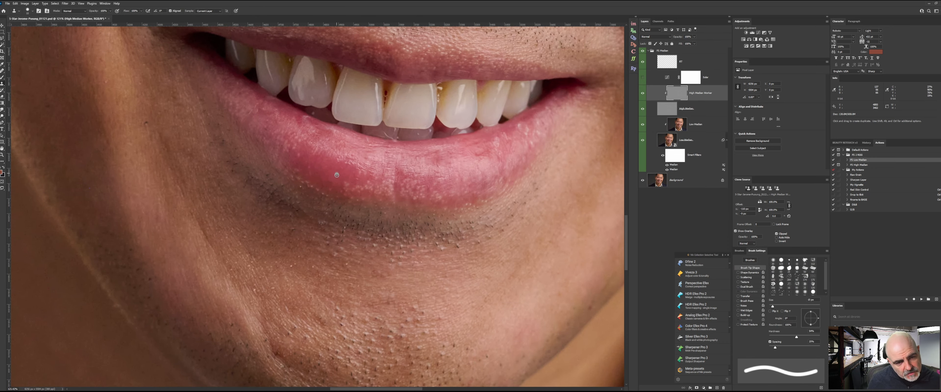
pyautogui.keyDown('alt'); pyautogui.click(346, 182); pyautogui.keyUp('alt')
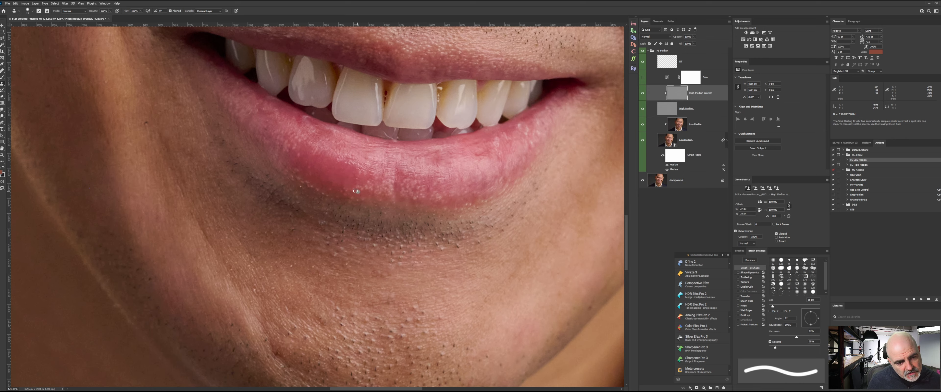
pyautogui.click(352, 191)
pyautogui.keyDown('alt'); pyautogui.click(343, 185); pyautogui.keyUp('alt')
pyautogui.click(353, 186)
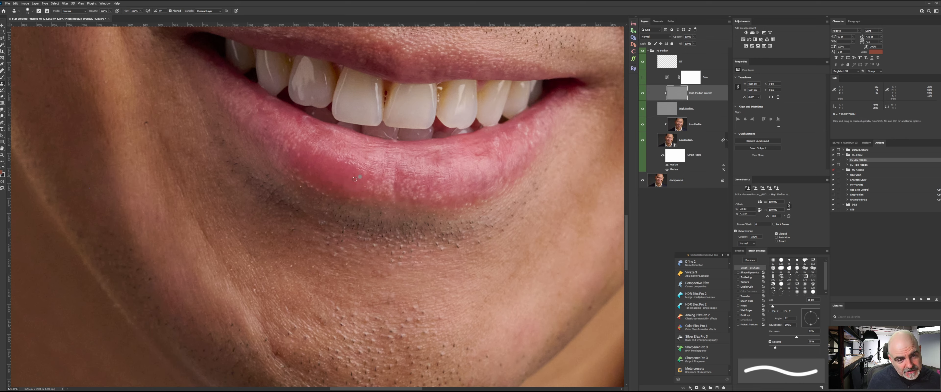
# Step: Clone sampled lip texture over the pale flecks on either side of the lower lip's central crease
pyautogui.click(373, 190)
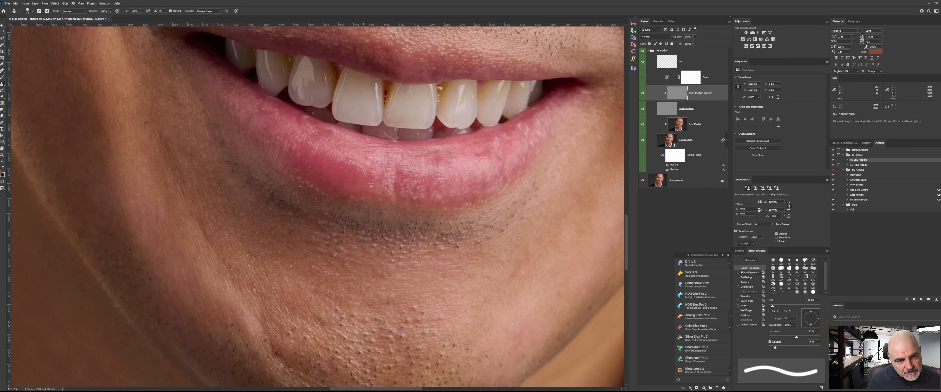
pyautogui.keyDown('alt'); pyautogui.click(375, 187); pyautogui.keyUp('alt')
pyautogui.click(382, 187)
pyautogui.keyDown('alt'); pyautogui.click(401, 184); pyautogui.keyUp('alt')
pyautogui.click(431, 194)
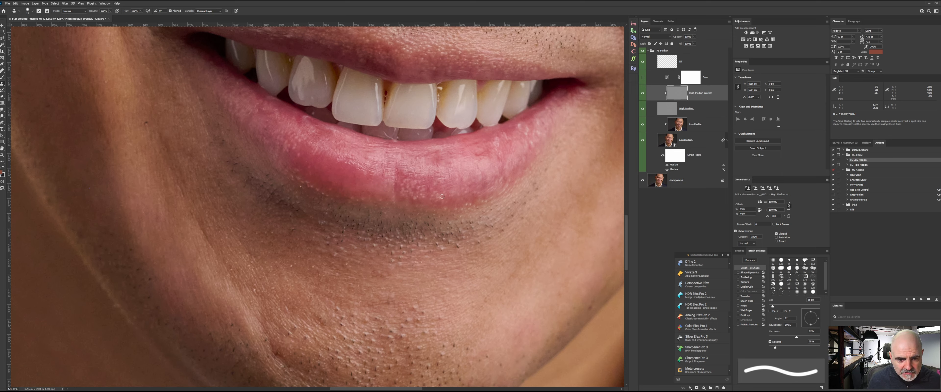
# Step: Clone clean lip texture over the remaining fine marks along the lower lip's central crease on the High Median texture layer
pyautogui.click(434, 193)
pyautogui.keyDown('alt'); pyautogui.click(384, 187); pyautogui.keyUp('alt')
pyautogui.click(400, 179)
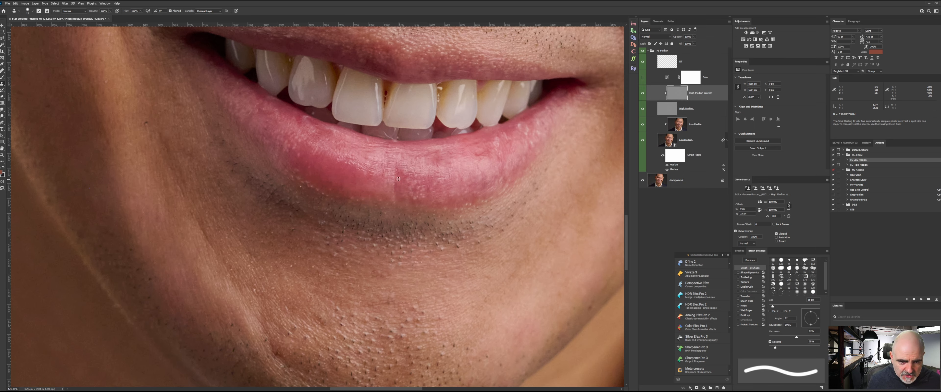
pyautogui.keyDown('alt'); pyautogui.click(407, 198); pyautogui.keyUp('alt')
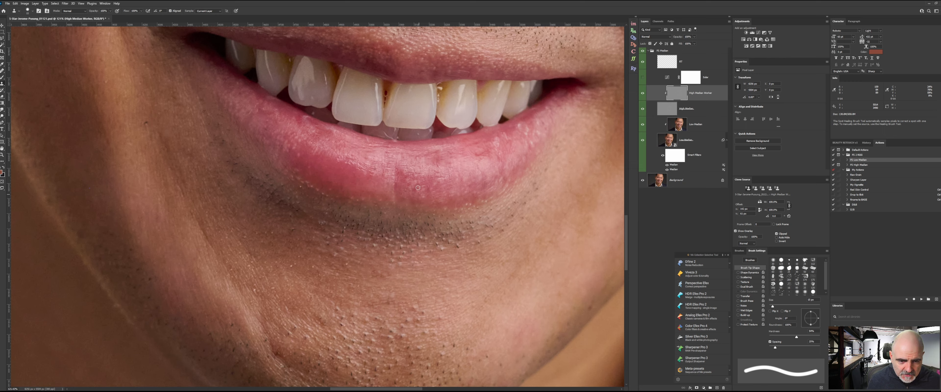
pyautogui.moveTo(405, 187); pyautogui.dragTo(407, 181)
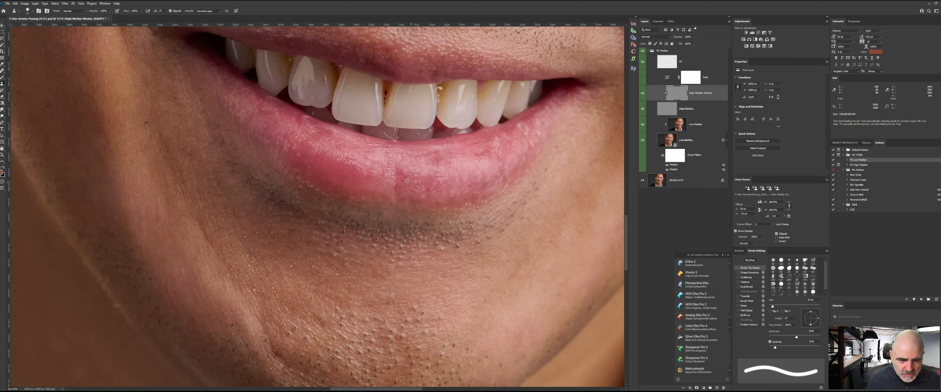
# Step: Touch up the texture along the lower lip's bottom edge with the Clone Stamp, sampling from the lip and the skin beneath it
pyautogui.keyDown('alt'); pyautogui.click(442, 194); pyautogui.keyUp('alt')
pyautogui.keyDown('alt'); pyautogui.click(432, 201); pyautogui.keyUp('alt')
pyautogui.moveTo(445, 239); pyautogui.dragTo(405, 259)
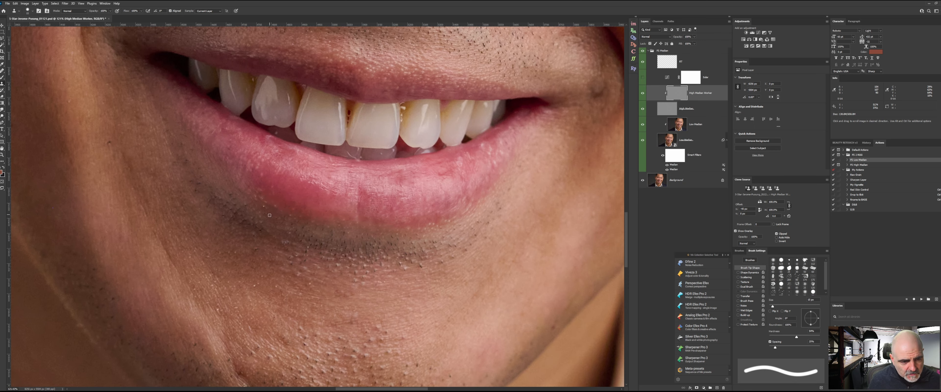
pyautogui.keyDown('alt'); pyautogui.click(310, 247); pyautogui.keyUp('alt')
pyautogui.moveTo(384, 219); pyautogui.dragTo(341, 194)
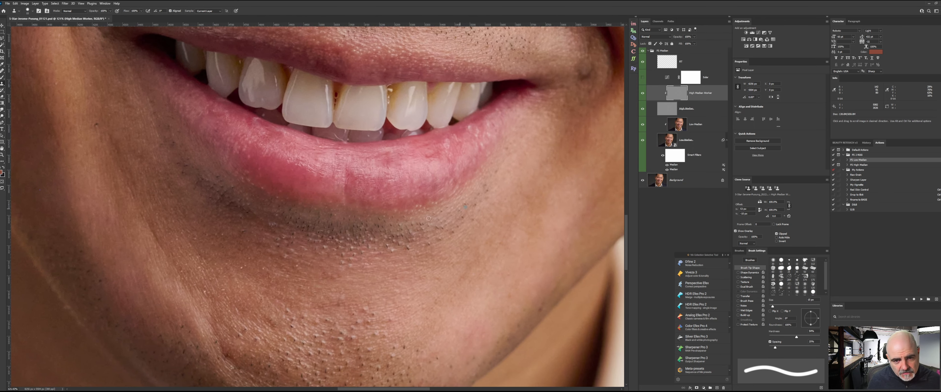
pyautogui.moveTo(409, 220); pyautogui.dragTo(377, 237)
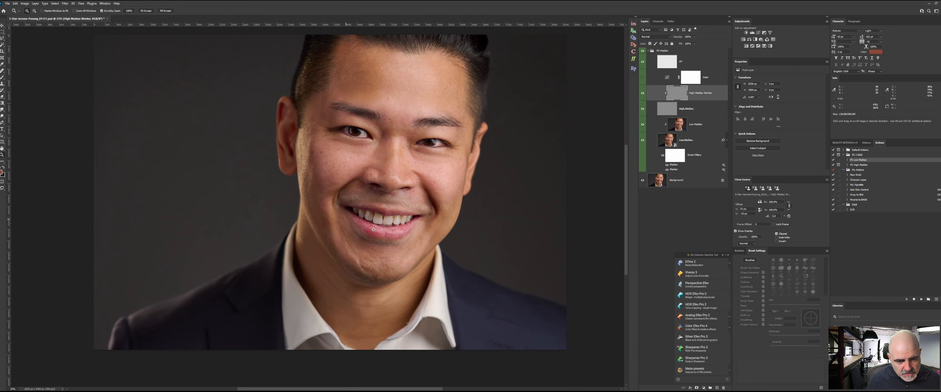
# Step: Blend the uneven tones across the lower lip on the Low Median layer, using the Mixer Brush with its flow set to 50%
pyautogui.click(679, 124)
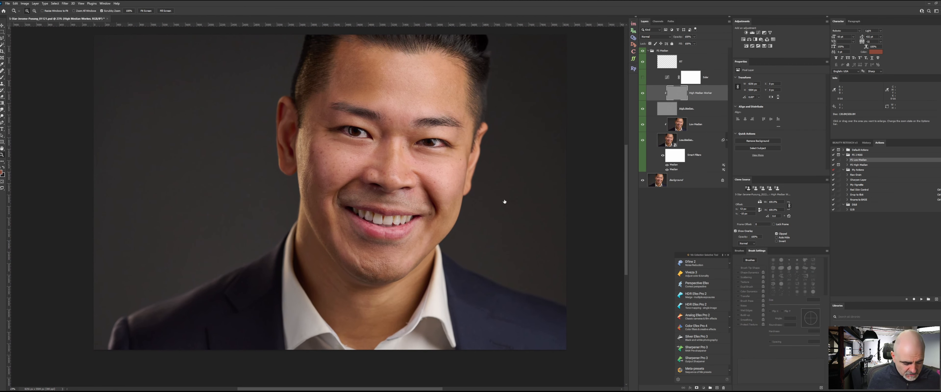
pyautogui.press('b')
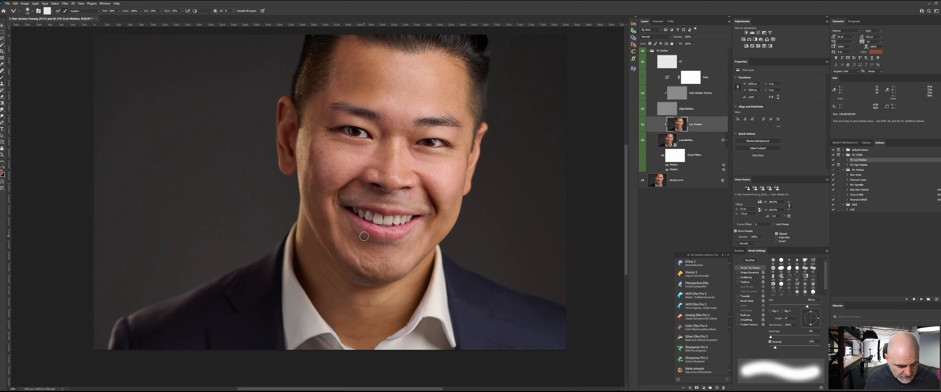
pyautogui.hotkey('shift', '5')
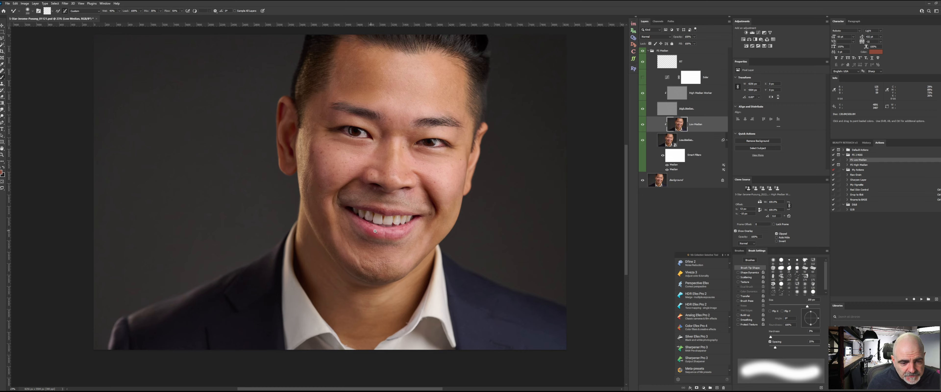
pyautogui.press('z')
pyautogui.moveTo(374, 231); pyautogui.dragTo(385, 233)
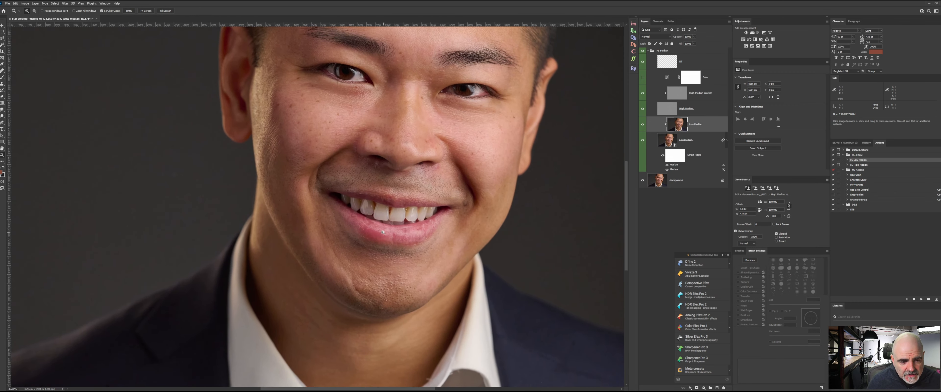
pyautogui.press('b')
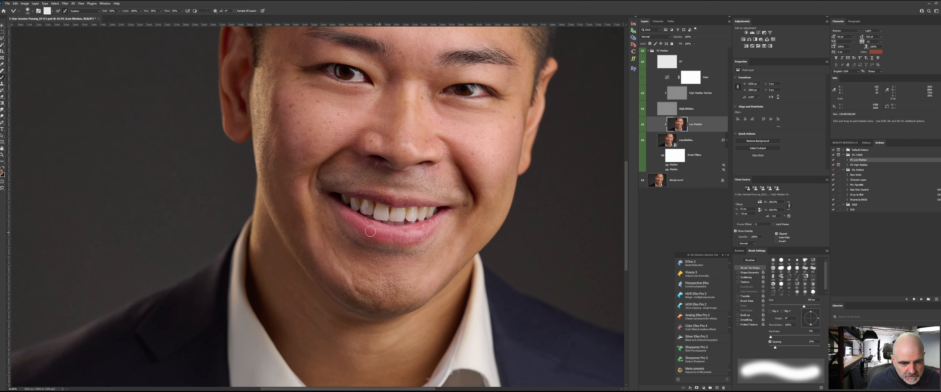
pyautogui.moveTo(370, 231)
pyautogui.mouseDown()
pyautogui.moveTo(417, 233)
pyautogui.moveTo(384, 239)
pyautogui.moveTo(398, 238)
pyautogui.mouseUp()
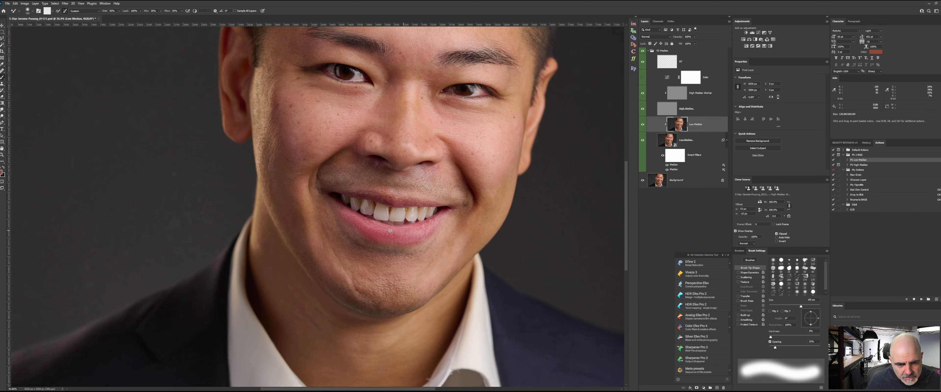
pyautogui.press('z')
pyautogui.moveTo(418, 233); pyautogui.dragTo(353, 233)
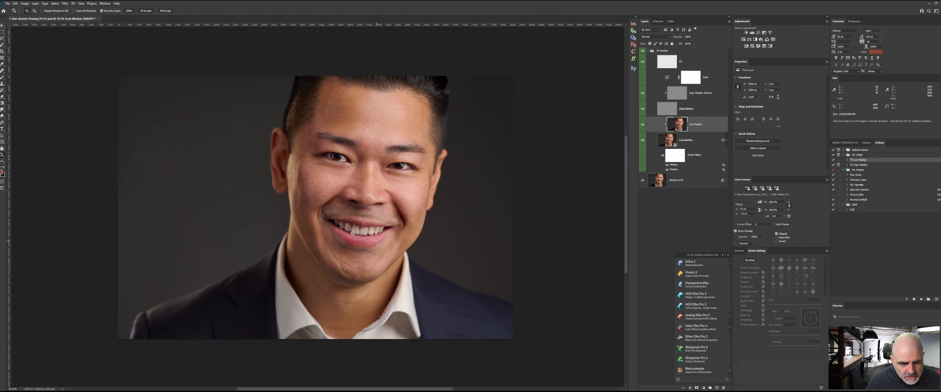
# Step: Add a Hue/Saturation adjustment directly above the Low Median layer and invert its mask to black
pyautogui.press('b')
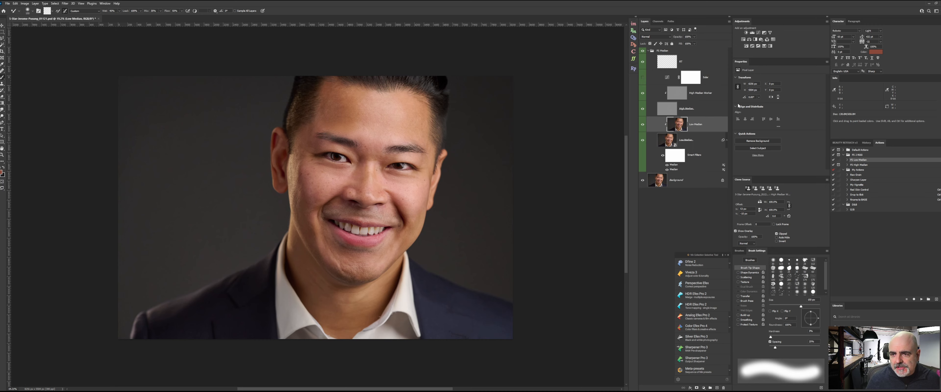
pyautogui.click(744, 41)
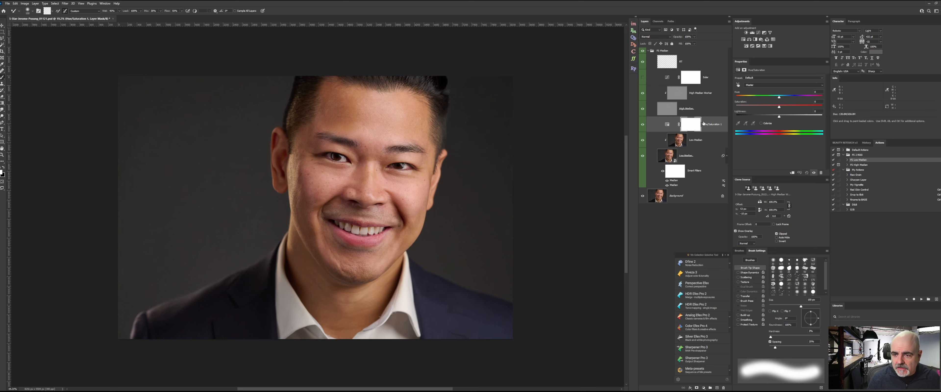
pyautogui.click(765, 86)
pyautogui.click(767, 91)
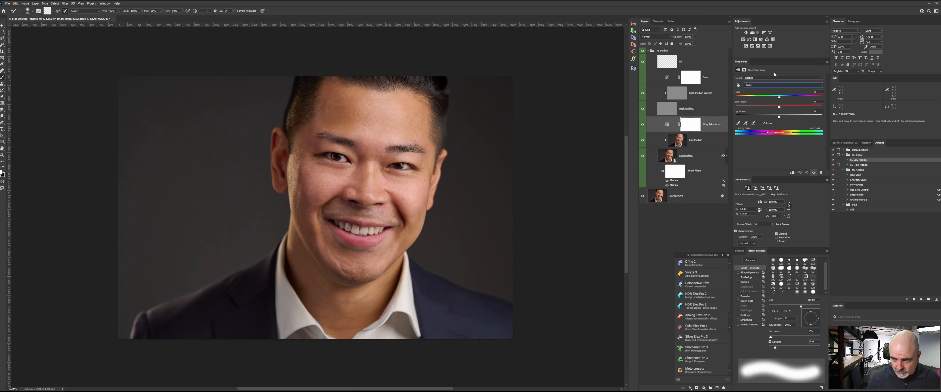
pyautogui.click(694, 124)
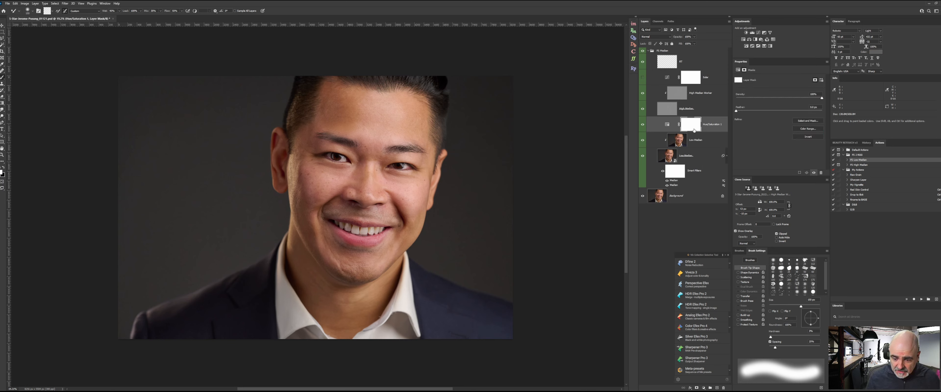
pyautogui.hotkey('ctrl', 'i')
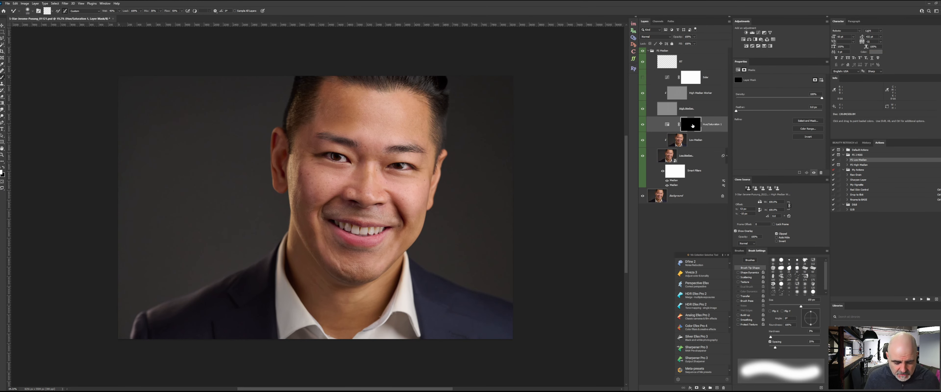
# Step: Lower the Reds saturation of the Hue/Saturation adjustment with its mask temporarily disabled, and re-enable the mask
pyautogui.keyDown('shift'); pyautogui.click(695, 127); pyautogui.keyUp('shift')
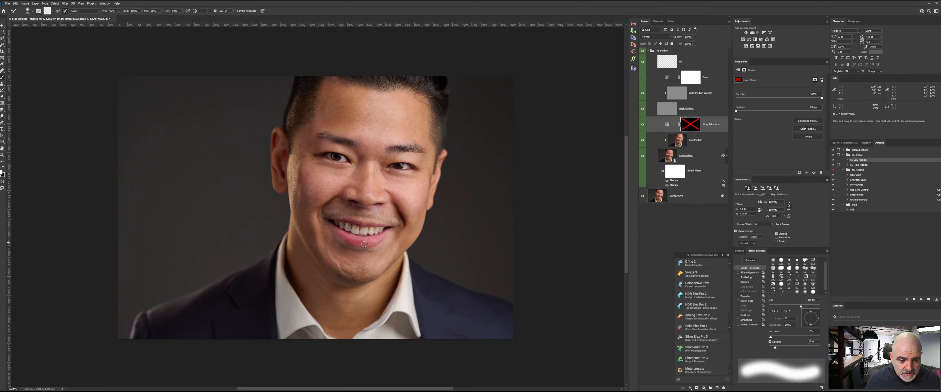
pyautogui.scroll(5, 364, 244)
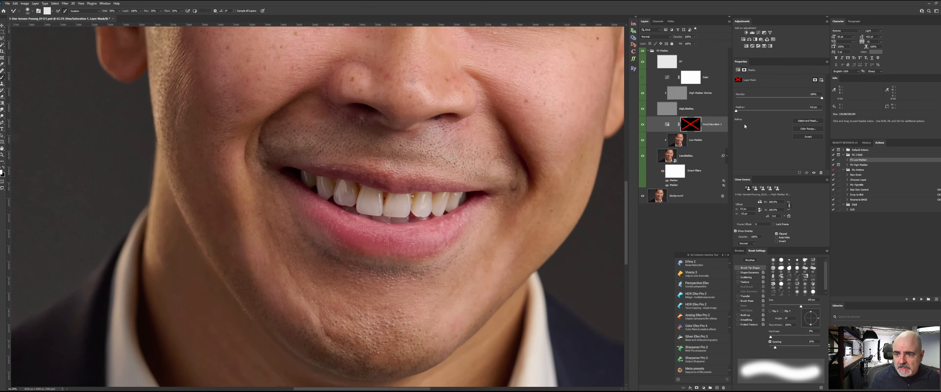
pyautogui.click(670, 125)
pyautogui.click(760, 85)
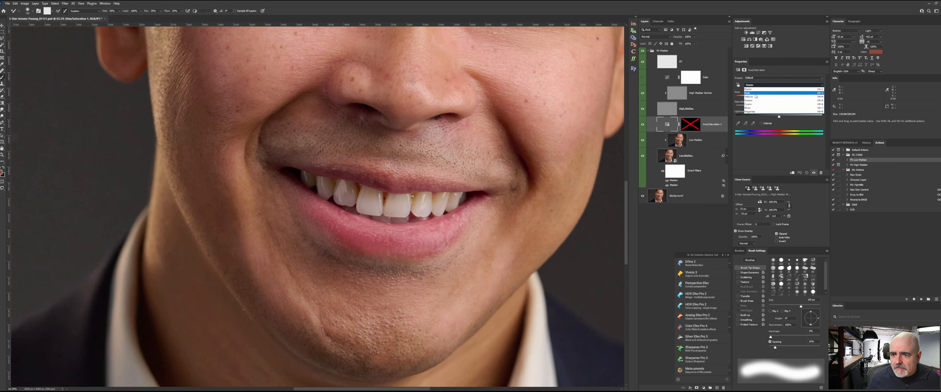
pyautogui.click(755, 93)
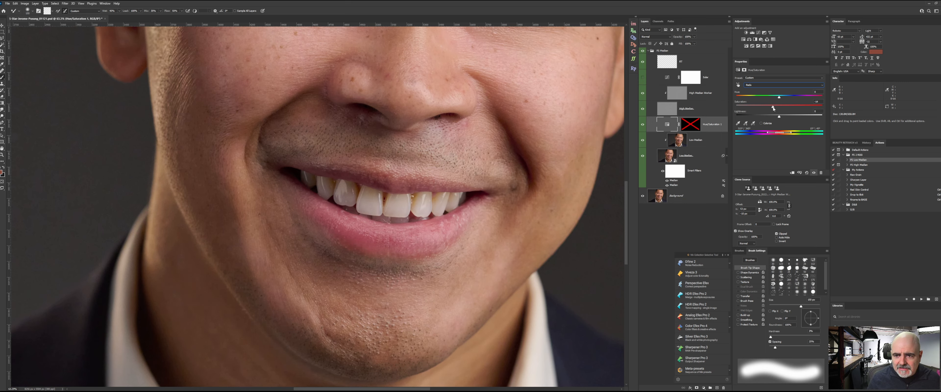
pyautogui.keyDown('shift'); pyautogui.click(692, 126); pyautogui.keyUp('shift')
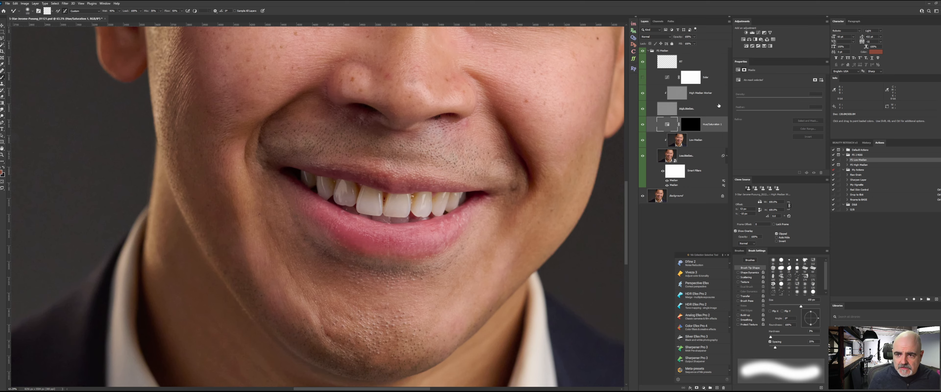
# Step: Paint white on the Hue/Saturation mask over the reddest part of the lower lip, using a small, soft, low-flow brush
pyautogui.press('b')
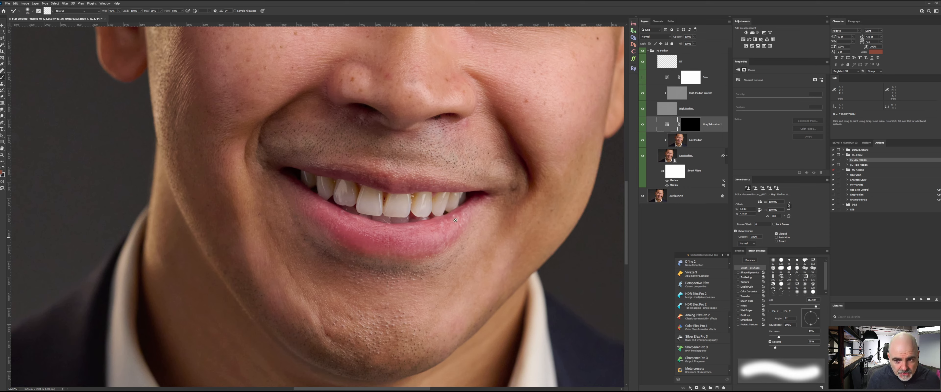
pyautogui.hotkey('ctrl', '\\')
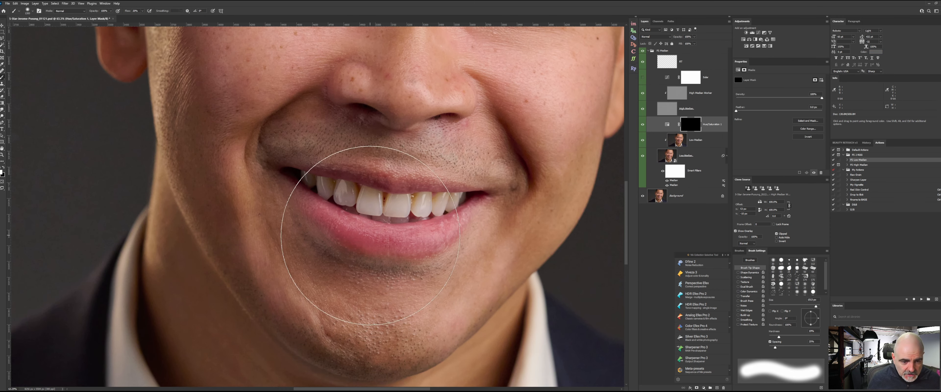
pyautogui.press('[')
pyautogui.press('[')
pyautogui.press('[')
pyautogui.press('[')
pyautogui.press('[')
pyautogui.press('[')
pyautogui.press('[')
pyautogui.press('[')
pyautogui.press('[')
pyautogui.press('[')
pyautogui.press('[')
pyautogui.hotkey('shift', '1')
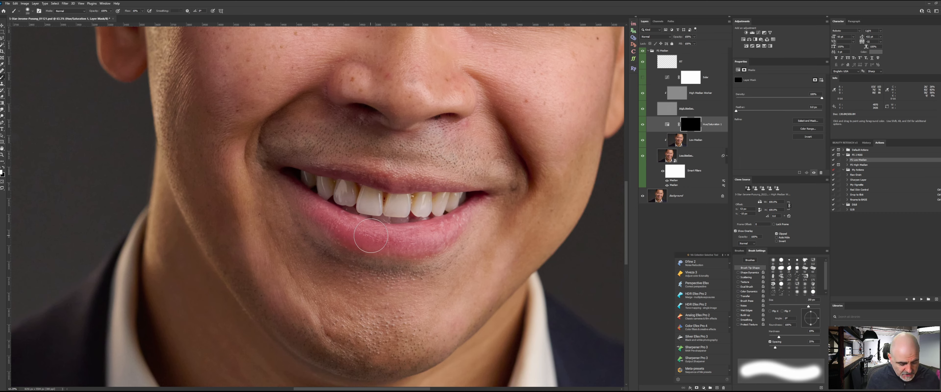
pyautogui.press('[')
pyautogui.press('[')
pyautogui.press('[')
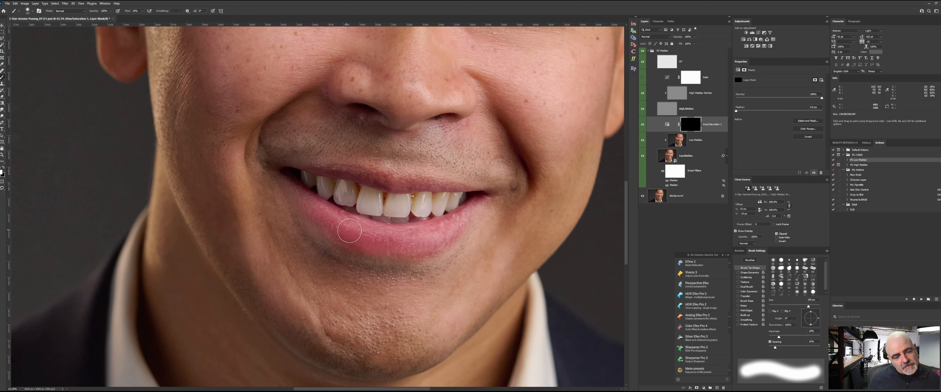
pyautogui.moveTo(345, 225); pyautogui.dragTo(353, 188)
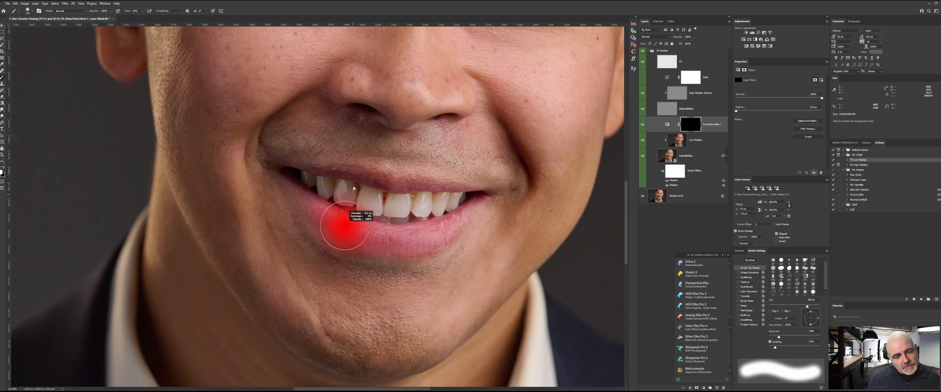
pyautogui.moveTo(334, 248); pyautogui.dragTo(308, 231)
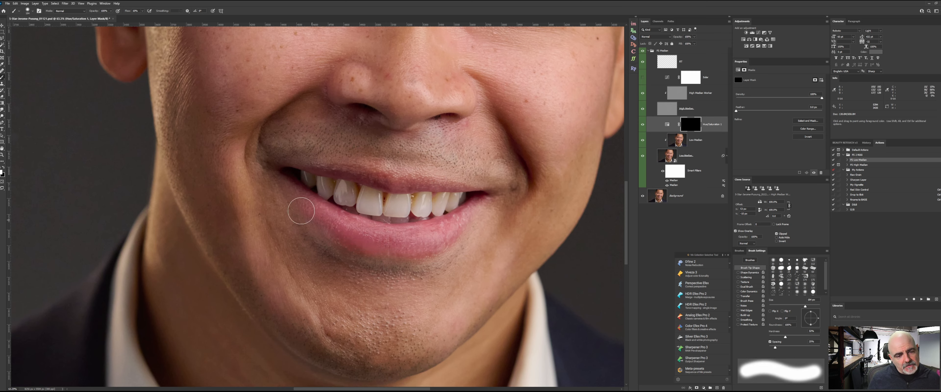
pyautogui.moveTo(357, 248)
pyautogui.mouseDown()
pyautogui.moveTo(445, 238)
pyautogui.moveTo(368, 244)
pyautogui.mouseUp()
# Step: Compare the lips with and without the Hue/Saturation adjustment, and check the result on the whole portrait
pyautogui.click(642, 125)
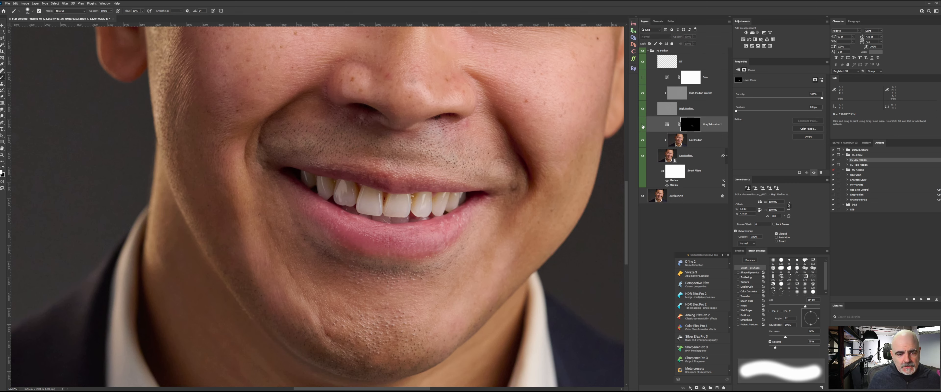
pyautogui.click(642, 126)
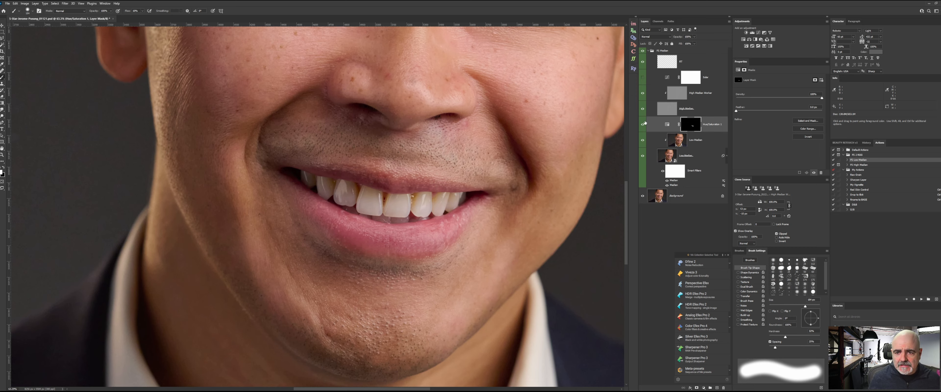
pyautogui.click(643, 125)
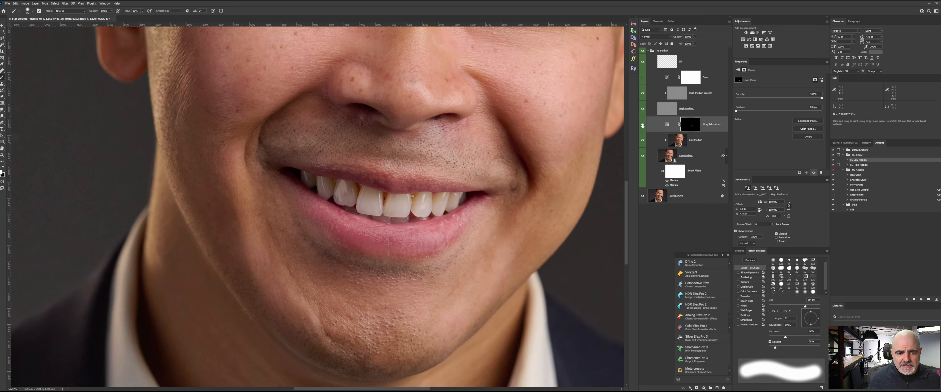
pyautogui.click(642, 125)
pyautogui.press('z')
pyautogui.scroll(-2, 421, 188)
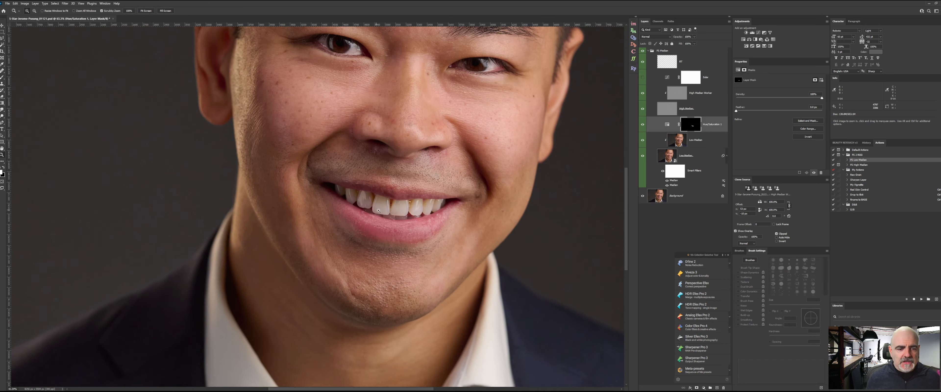
pyautogui.scroll(-3, 422, 188)
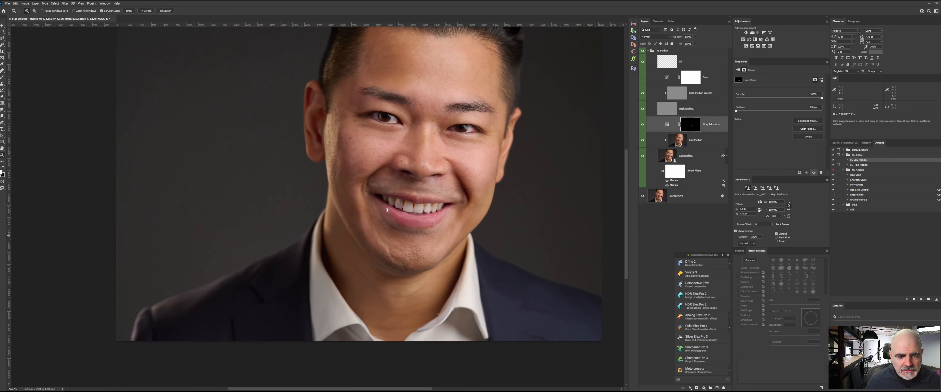
pyautogui.press('b')
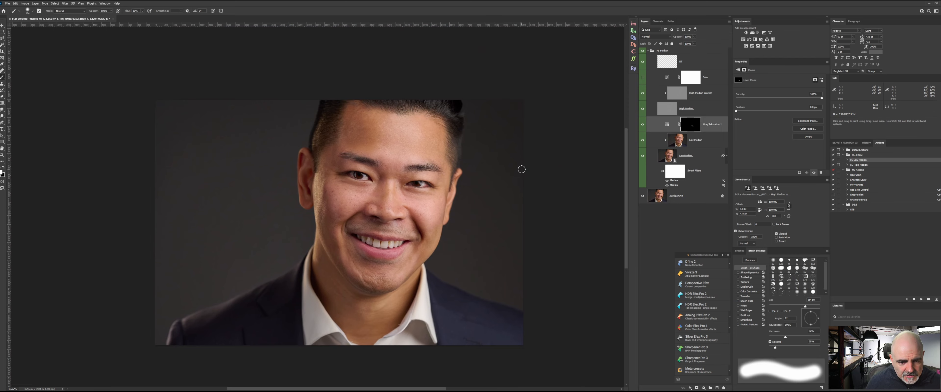
# Step: Blend the uneven shadow tones on the shaded side of the neck on the Low Median layer with a large Mixer Brush
pyautogui.hotkey('alt', '[')
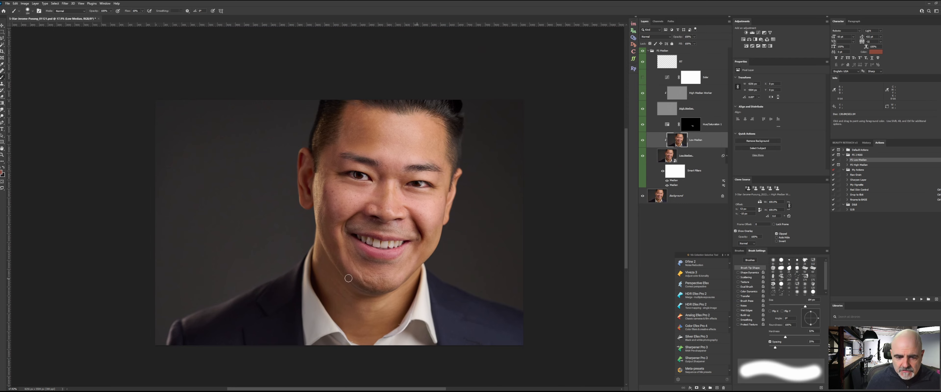
pyautogui.scroll(5, 363, 306)
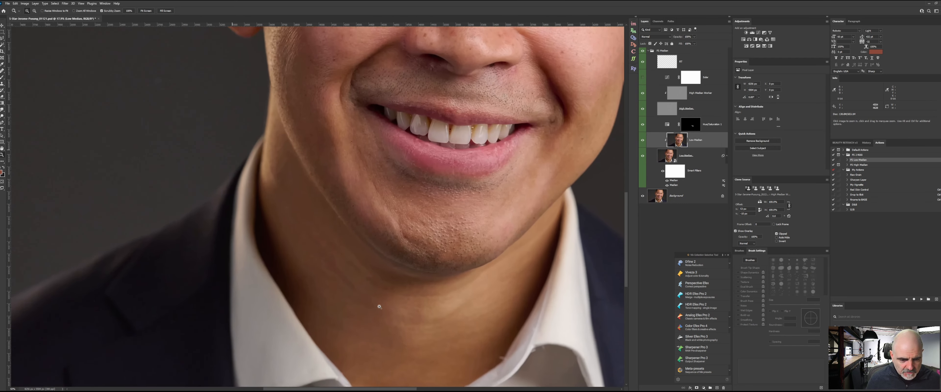
pyautogui.moveTo(417, 277)
pyautogui.mouseDown()
pyautogui.moveTo(453, 203)
pyautogui.moveTo(475, 197)
pyautogui.mouseUp()
pyautogui.hotkey('shift', 'b')
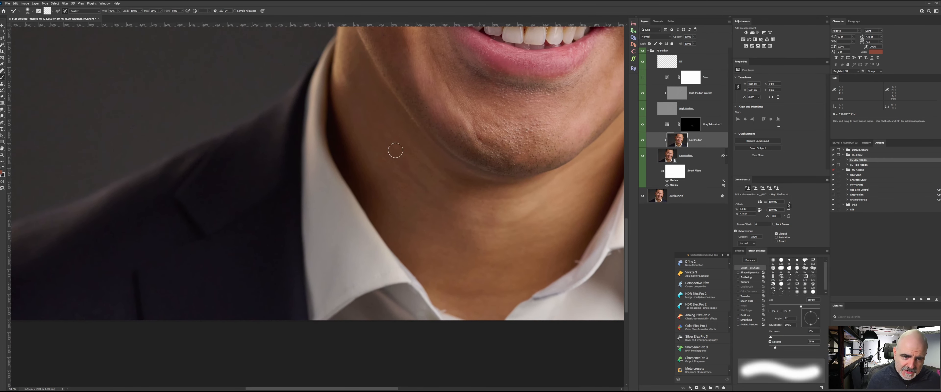
pyautogui.press(']')
pyautogui.press(']')
pyautogui.press(']')
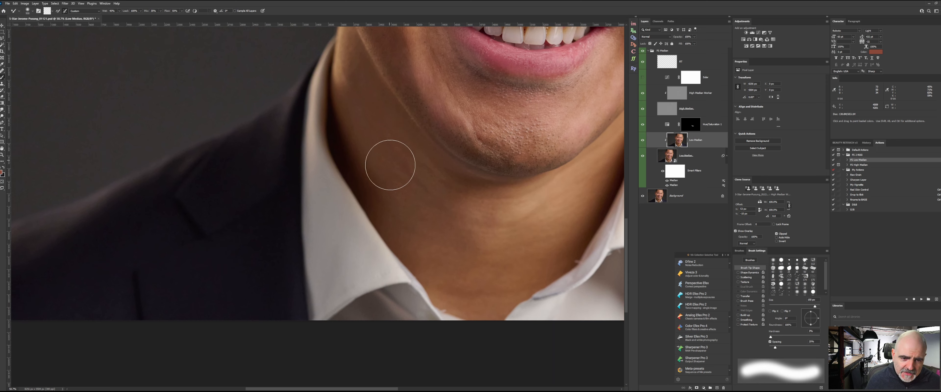
pyautogui.press('[')
pyautogui.hotkey('shift', '0')
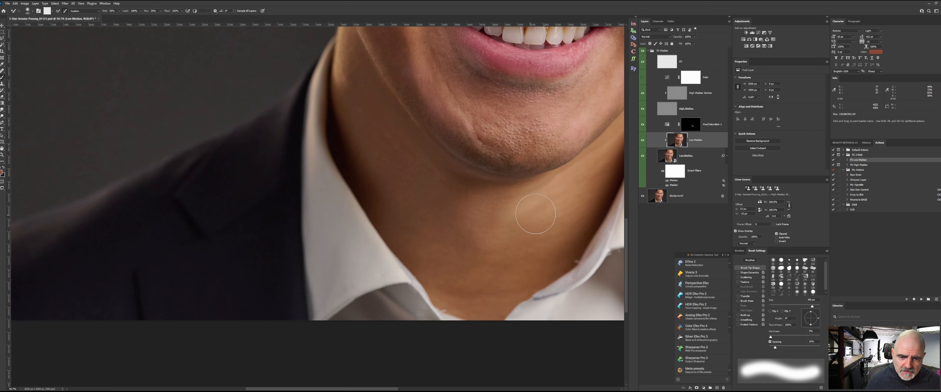
# Step: Blend the tonal transitions on the neck beneath the chin, using a smaller Mixer Brush for the tighter areas
pyautogui.press('[')
pyautogui.press('[')
pyautogui.press('[')
pyautogui.press('[')
pyautogui.press('[')
pyautogui.press(']')
pyautogui.press(']')
pyautogui.press(']')
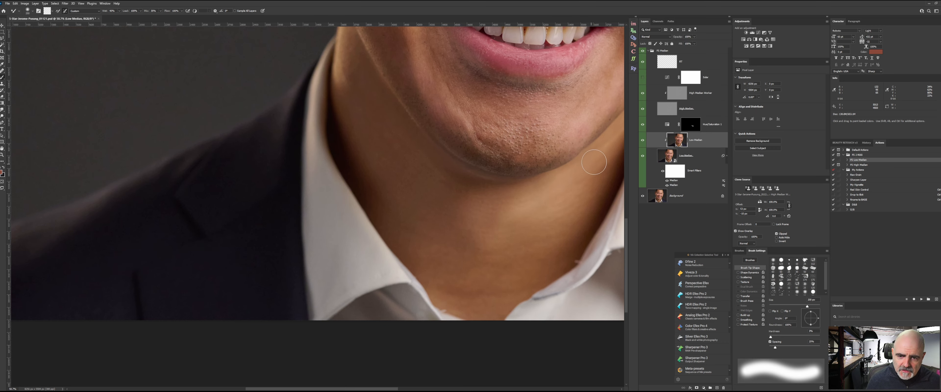
# Step: Smooth the remaining tones between jaw and collar and in the lower neck opening with the Mixer Brush
pyautogui.moveTo(608, 150); pyautogui.dragTo(430, 203)
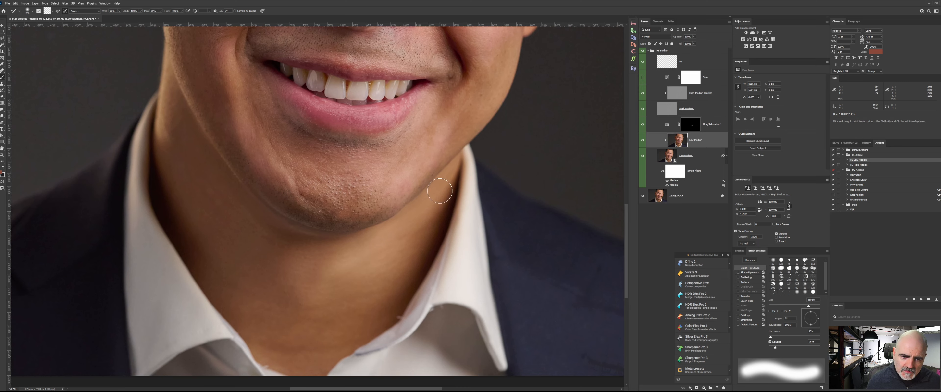
pyautogui.moveTo(292, 350); pyautogui.dragTo(423, 271)
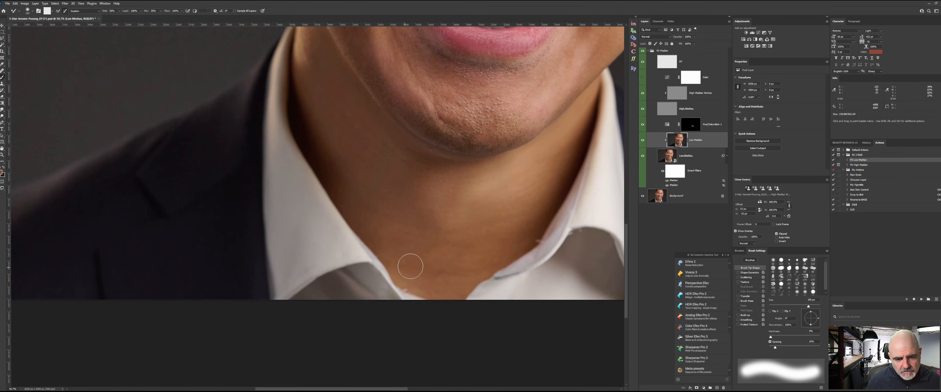
pyautogui.moveTo(498, 200); pyautogui.dragTo(453, 164)
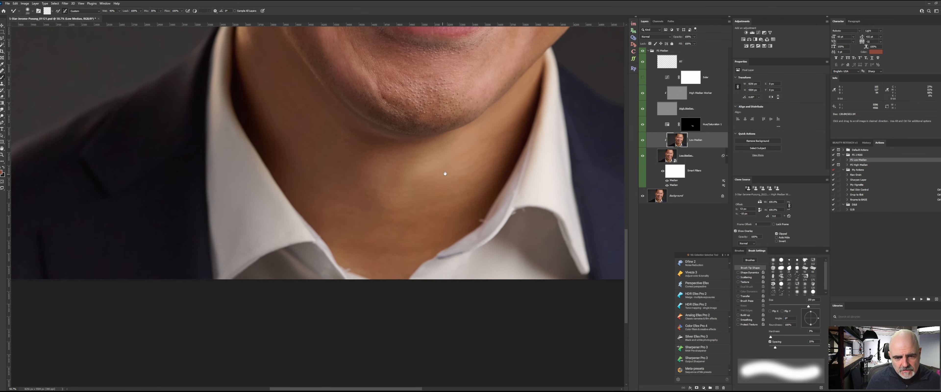
# Step: Remove the stray thread on the inner collar edge beside the neck with the Clone Stamp on the High Median working layer
pyautogui.click(683, 100)
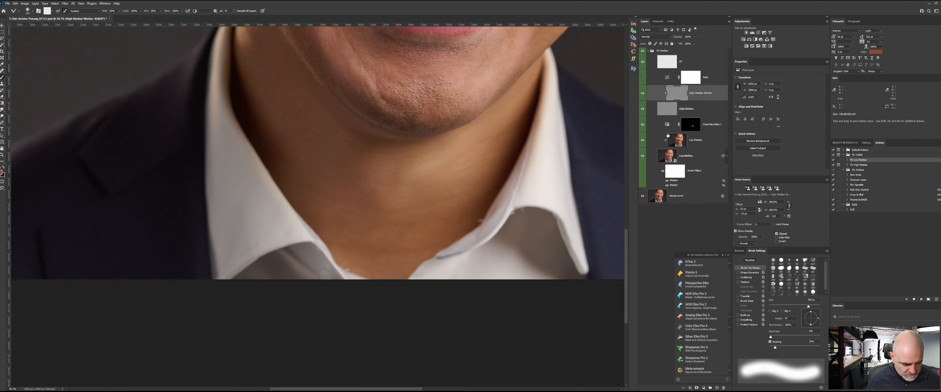
pyautogui.press('s')
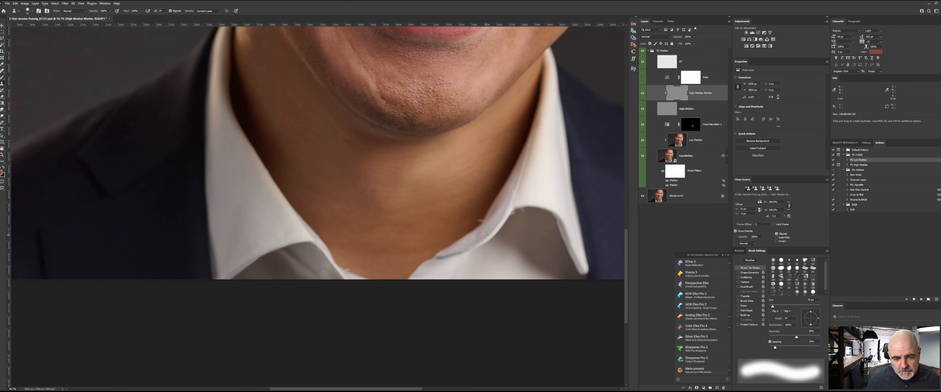
pyautogui.keyDown('ctrl'); pyautogui.click(499, 226); pyautogui.keyUp('ctrl')
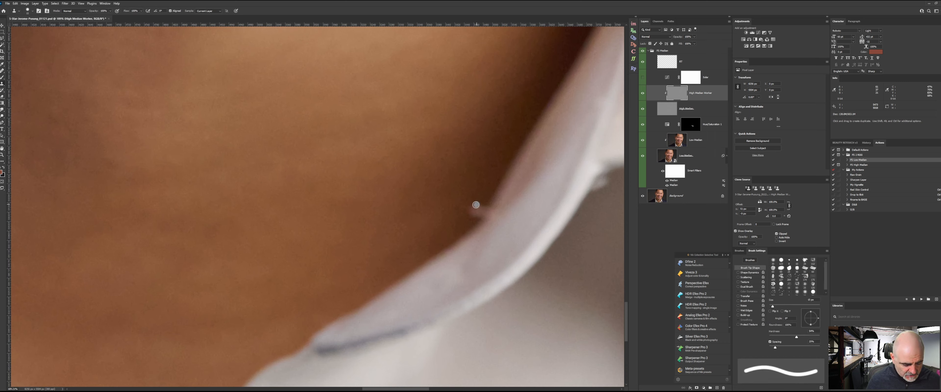
pyautogui.press('[')
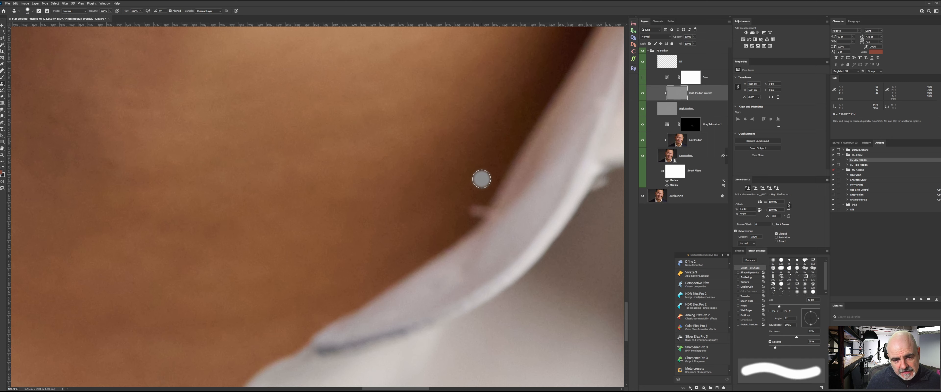
pyautogui.moveTo(486, 179); pyautogui.dragTo(485, 179)
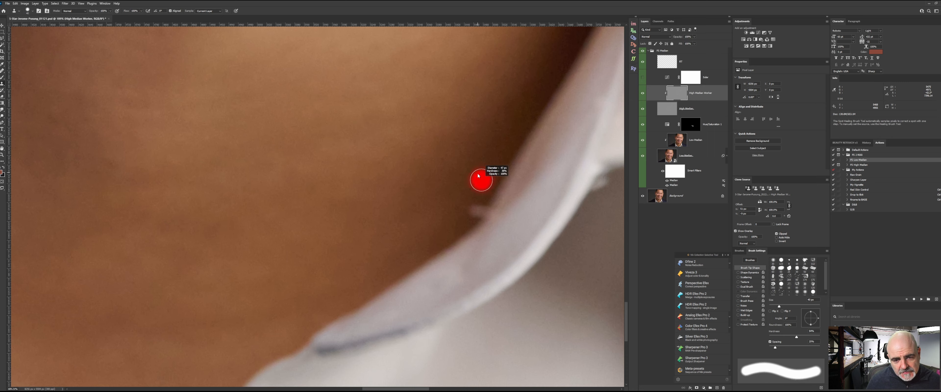
pyautogui.keyDown('alt'); pyautogui.click(493, 168); pyautogui.keyUp('alt')
pyautogui.click(475, 203)
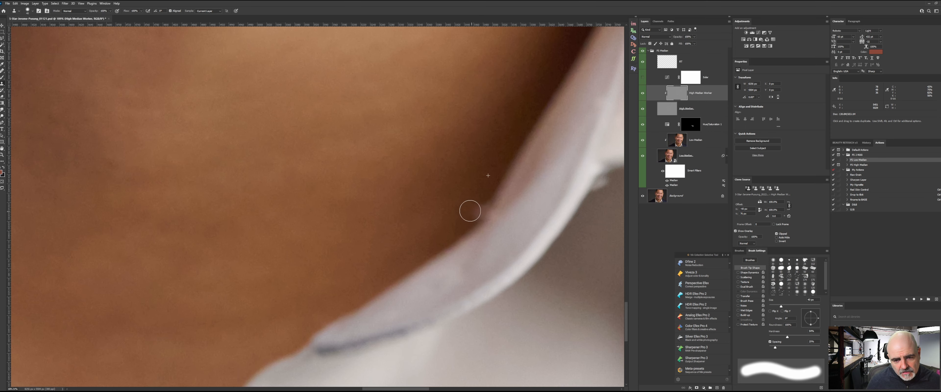
# Step: Clone clean texture over the stray fibres at the opposite collar's lower edge and along the first collar's fold
pyautogui.moveTo(345, 210)
pyautogui.mouseDown()
pyautogui.moveTo(494, 146)
pyautogui.moveTo(485, 183)
pyautogui.moveTo(288, 239)
pyautogui.moveTo(278, 257)
pyautogui.mouseUp()
pyautogui.keyDown('alt'); pyautogui.click(288, 239); pyautogui.keyUp('alt')
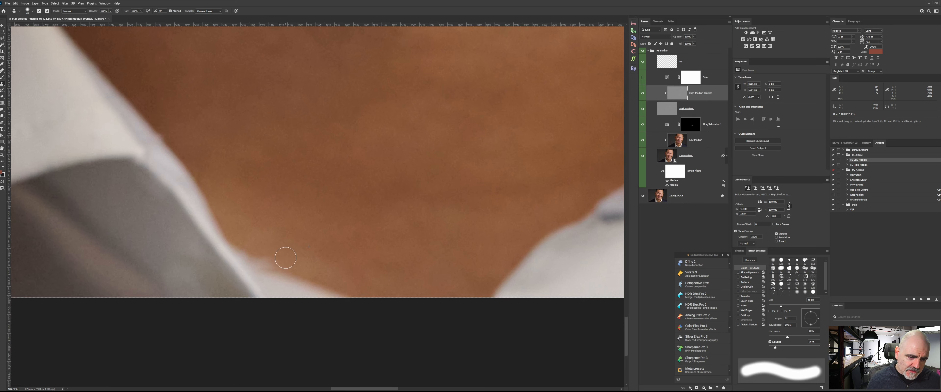
pyautogui.keyDown('alt'); pyautogui.click(170, 135); pyautogui.keyUp('alt')
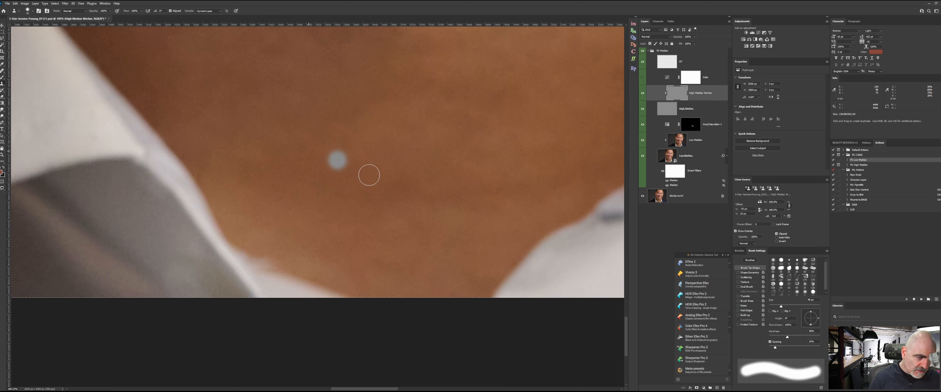
pyautogui.press('z')
pyautogui.moveTo(336, 193)
pyautogui.mouseDown()
pyautogui.moveTo(315, 189)
pyautogui.moveTo(334, 187)
pyautogui.mouseUp()
pyautogui.press('s')
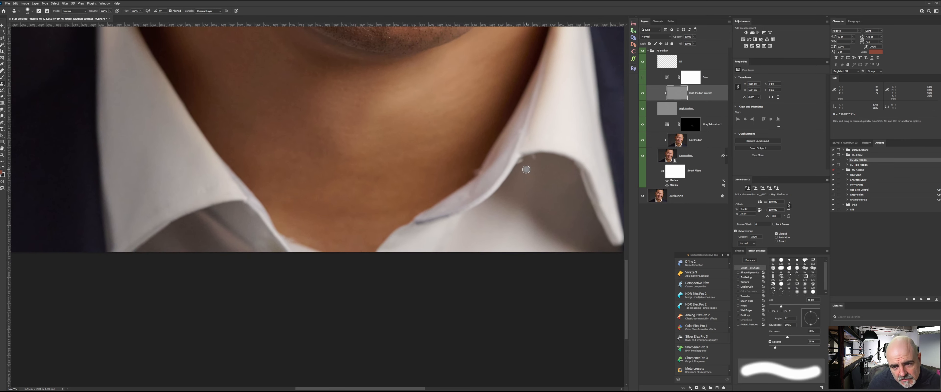
pyautogui.keyDown('ctrl'); pyautogui.click(542, 165); pyautogui.keyUp('ctrl')
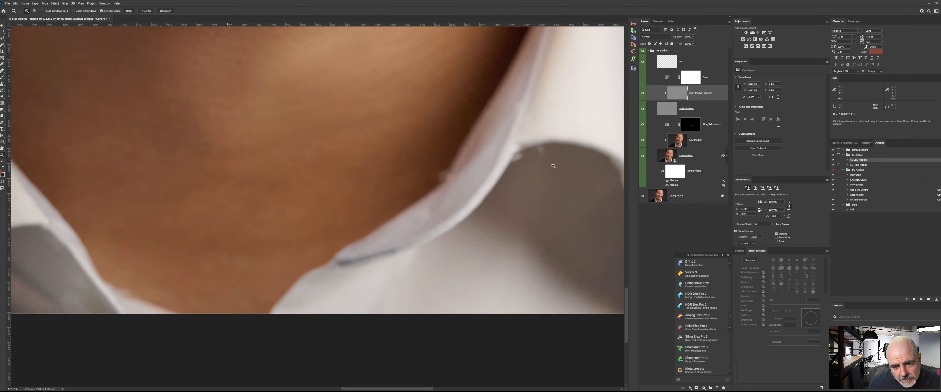
pyautogui.keyDown('alt'); pyautogui.click(528, 169); pyautogui.keyUp('alt')
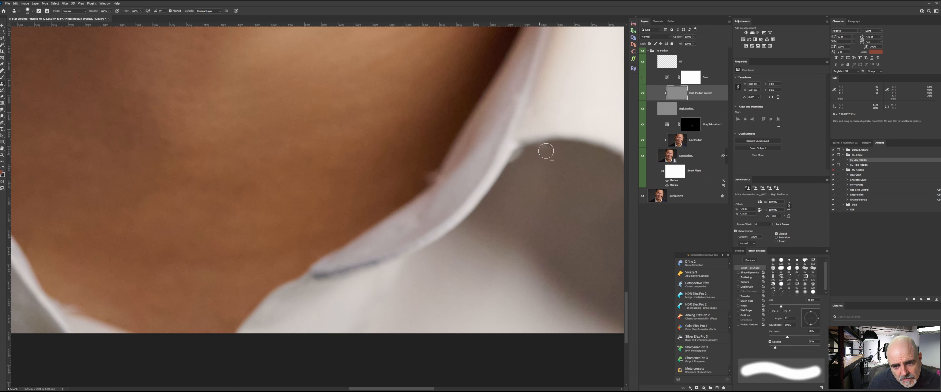
# Step: Blend the leftover thread colour along the collar edges into the neck tones on the Low Median layer with a small Mixer Brush
pyautogui.press('b')
pyautogui.hotkey('alt', '[')
pyautogui.hotkey('alt', '[')
pyautogui.hotkey('alt', '[')
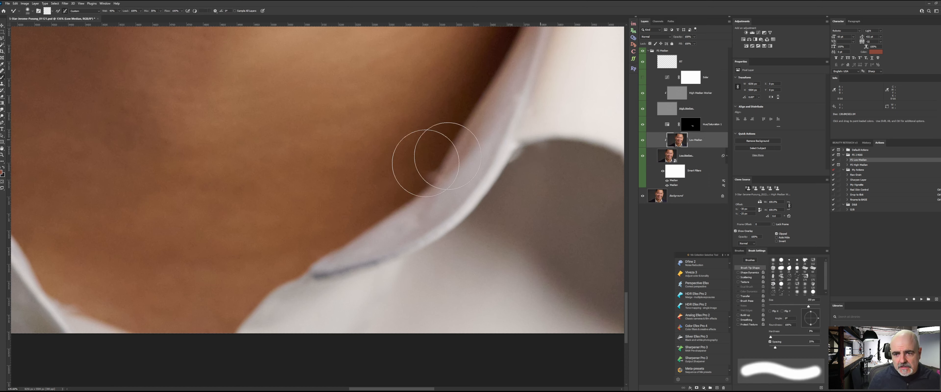
pyautogui.press('[')
pyautogui.press('[')
pyautogui.press('[')
pyautogui.press('[')
pyautogui.press('[')
pyautogui.press('[')
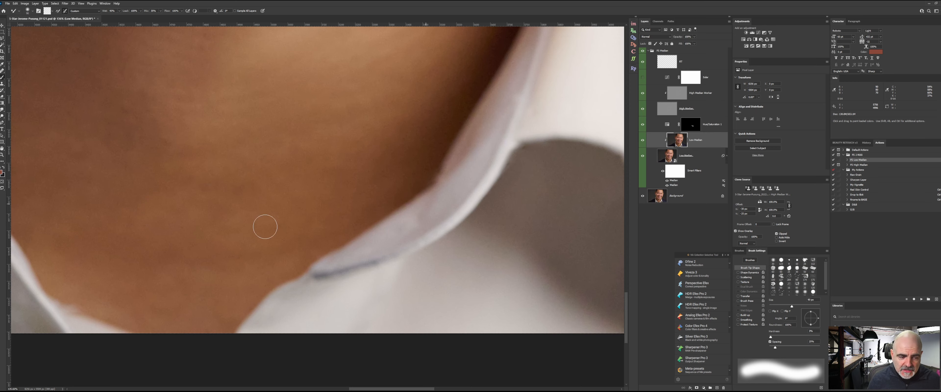
pyautogui.moveTo(122, 268); pyautogui.dragTo(347, 185)
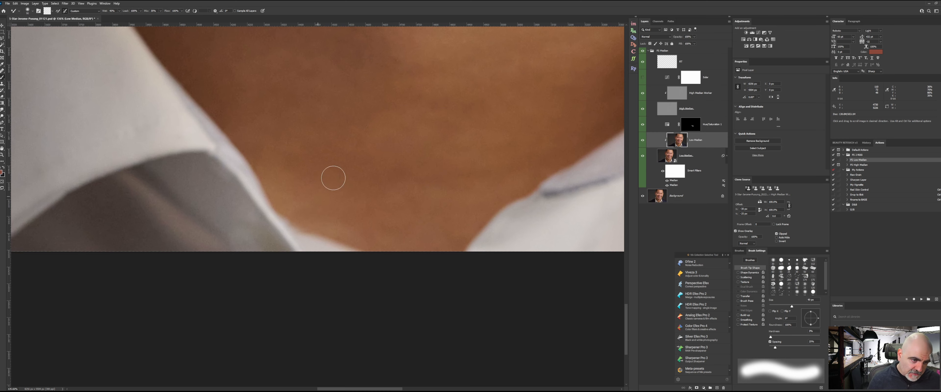
pyautogui.moveTo(547, 198); pyautogui.dragTo(205, 306)
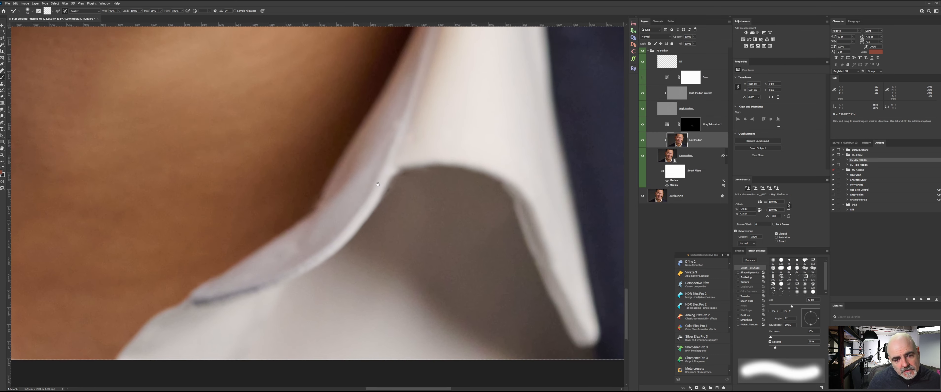
# Step: Clone out the small dark flecks and rough edge at the collar fold on the High Median working layer, using a small brush
pyautogui.click(679, 96)
pyautogui.press('[')
pyautogui.press('[')
pyautogui.press('[')
pyautogui.press('[')
pyautogui.press('[')
pyautogui.press('[')
pyautogui.press('[')
pyautogui.press('[')
pyautogui.press('[')
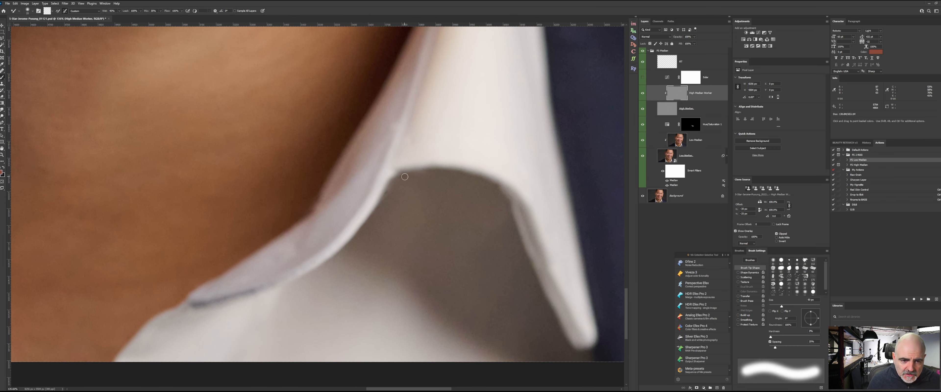
pyautogui.press('[')
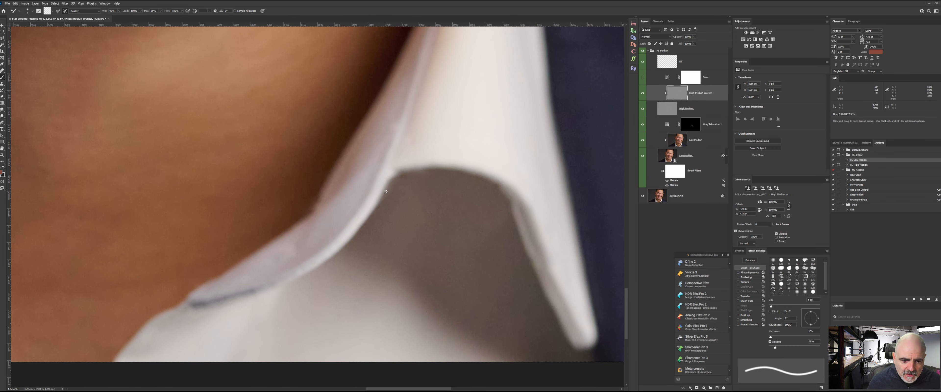
pyautogui.moveTo(389, 193); pyautogui.dragTo(405, 193)
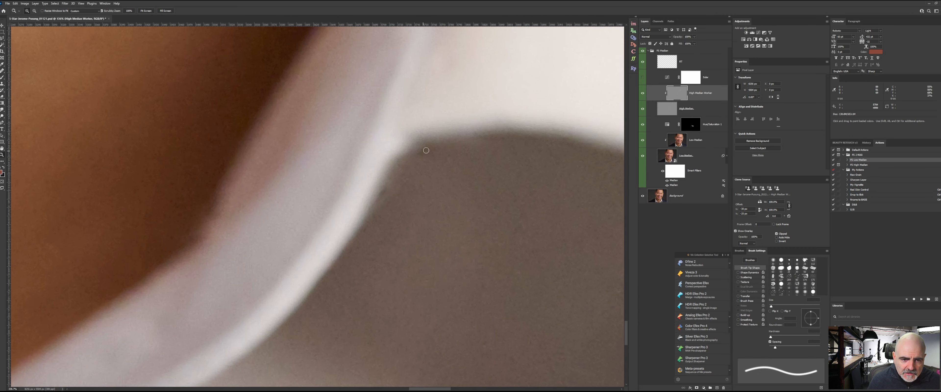
pyautogui.press('s')
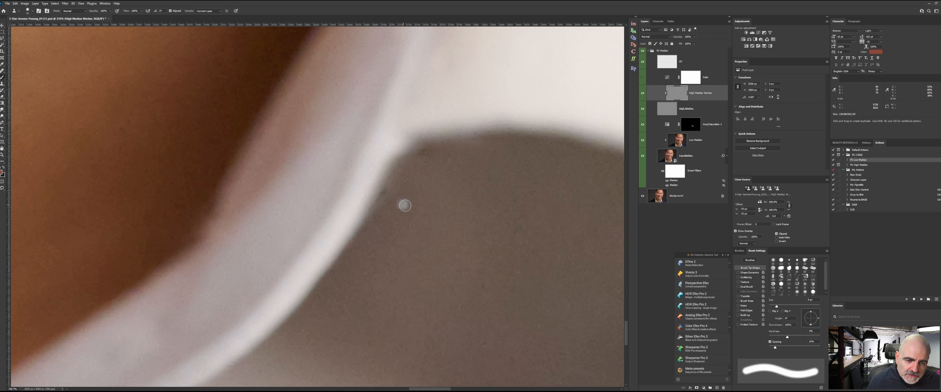
pyautogui.moveTo(399, 204); pyautogui.dragTo(406, 205)
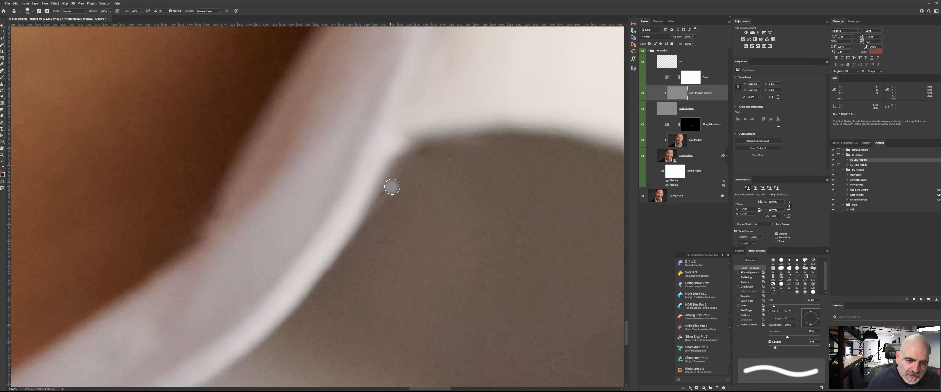
pyautogui.keyDown('alt'); pyautogui.click(388, 189); pyautogui.keyUp('alt')
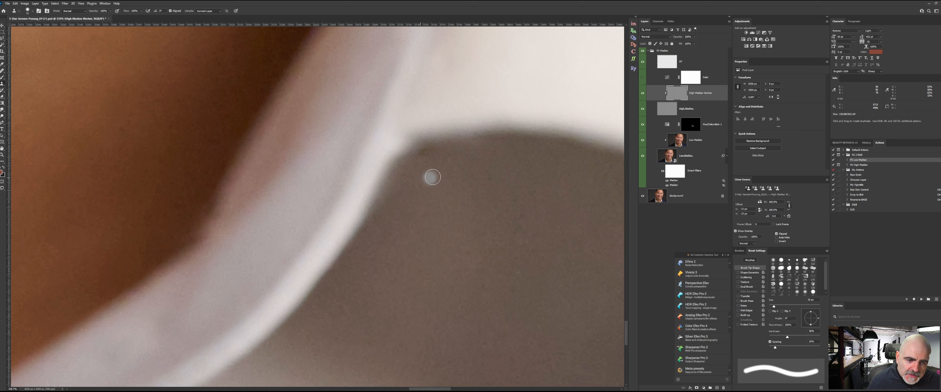
pyautogui.click(419, 158)
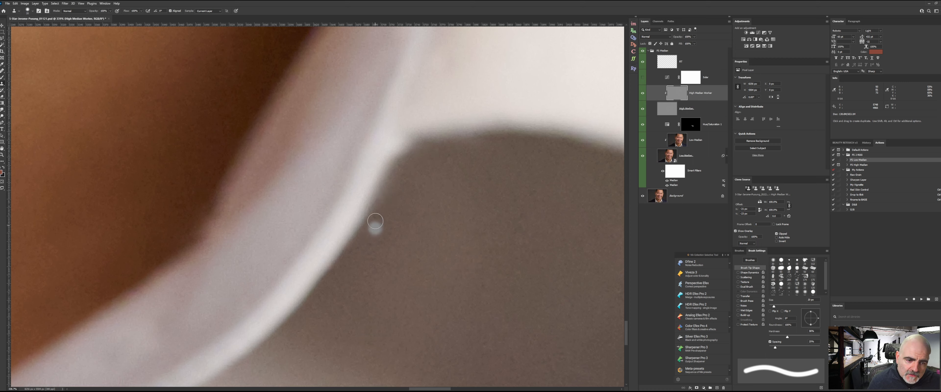
pyautogui.click(459, 178)
pyautogui.press('z')
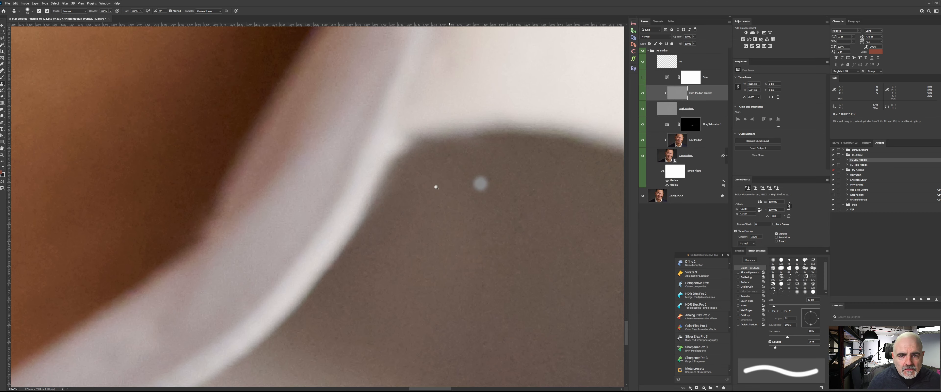
pyautogui.moveTo(435, 189); pyautogui.dragTo(317, 181)
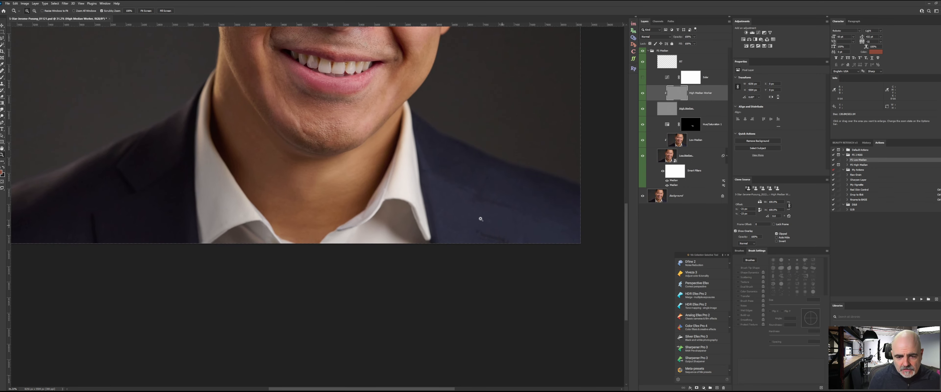
# Step: Heal the dark crease marks on the jacket beside the collar with the Healing Brush on the High Median working layer
pyautogui.press('s')
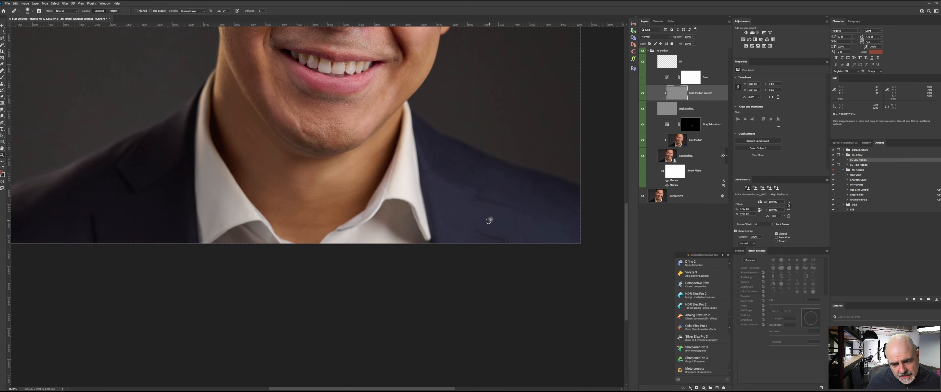
pyautogui.press('j')
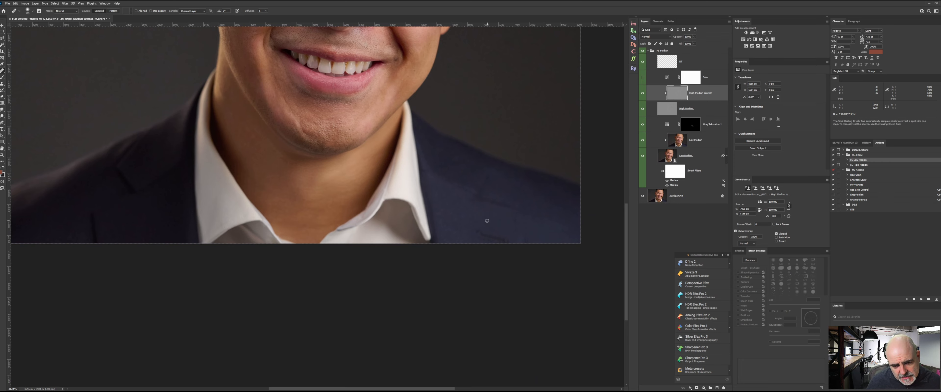
pyautogui.scroll(4, 485, 235)
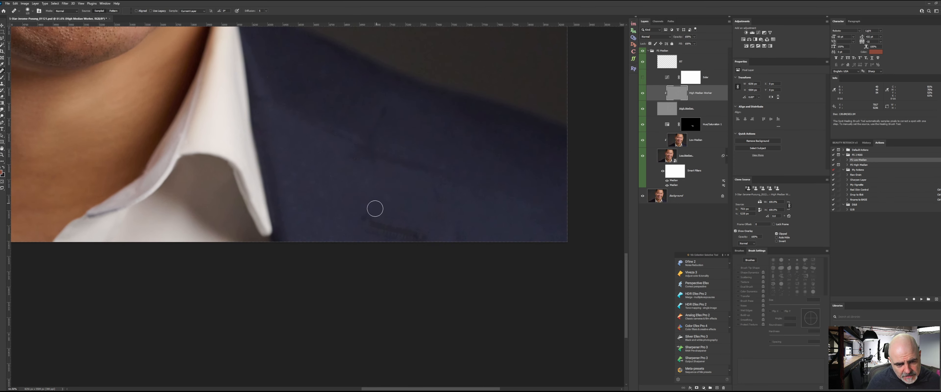
pyautogui.hotkey('shift', 'j')
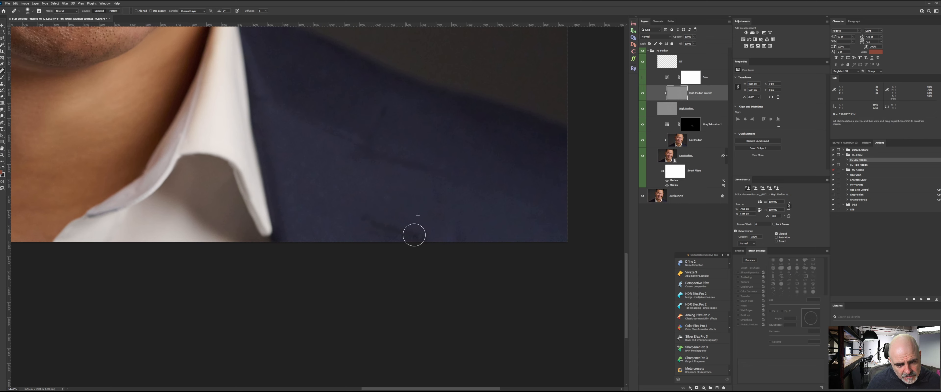
pyautogui.moveTo(414, 235)
pyautogui.mouseDown()
pyautogui.moveTo(356, 197)
pyautogui.moveTo(368, 216)
pyautogui.moveTo(405, 231)
pyautogui.moveTo(410, 203)
pyautogui.moveTo(384, 199)
pyautogui.moveTo(367, 217)
pyautogui.moveTo(414, 235)
pyautogui.mouseUp()
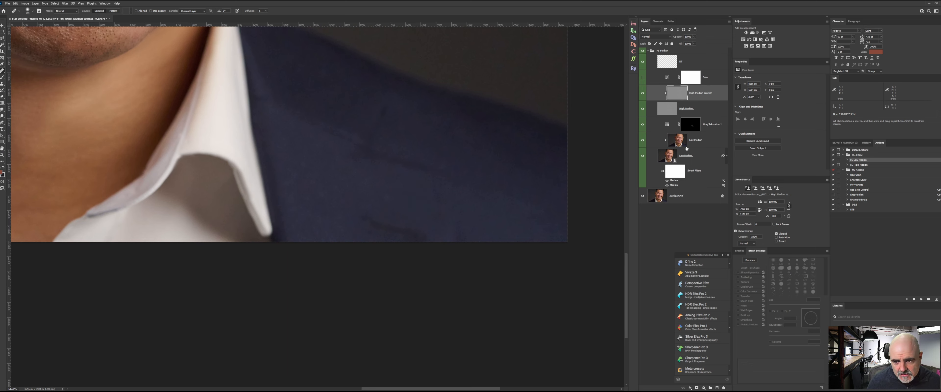
# Step: Blend away the remaining dark marks on the jacket beside the collar on the Low Median layer with an enlarged Mixer Brush
pyautogui.press('b')
pyautogui.click(680, 139)
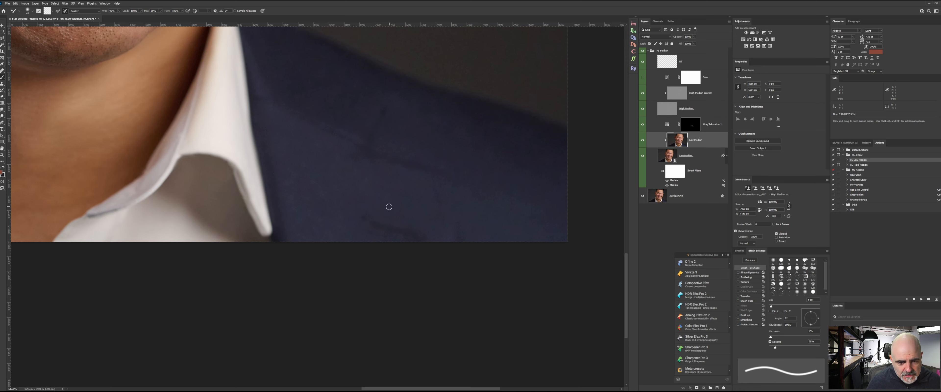
pyautogui.press(']')
pyautogui.press(']')
pyautogui.press(']')
pyautogui.press(']')
pyautogui.press(']')
pyautogui.press(']')
pyautogui.press(']')
pyautogui.press(']')
pyautogui.press(']')
pyautogui.press(']')
pyautogui.press(']')
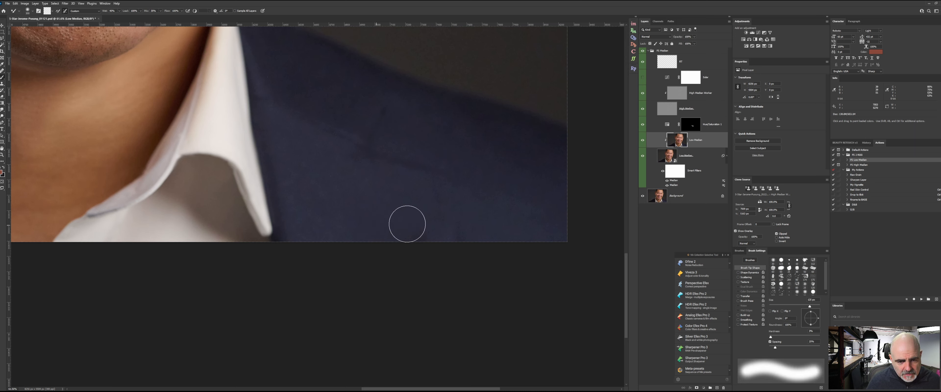
pyautogui.press('z')
pyautogui.moveTo(372, 233); pyautogui.dragTo(288, 232)
pyautogui.moveTo(414, 237)
pyautogui.mouseDown()
pyautogui.moveTo(441, 244)
pyautogui.moveTo(408, 312)
pyautogui.moveTo(424, 331)
pyautogui.mouseUp()
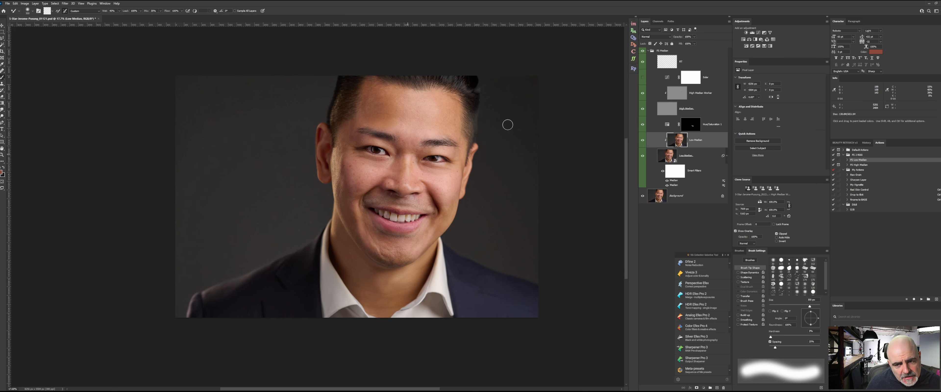
# Step: Delete the two helper layers above the High Median working layer and collapse the frequency separation group
pyautogui.click(719, 79)
pyautogui.keyDown('shift'); pyautogui.click(708, 60); pyautogui.keyUp('shift')
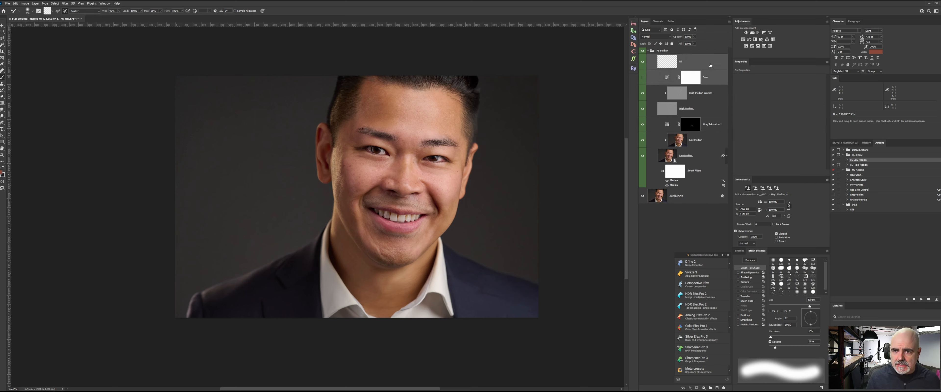
pyautogui.moveTo(708, 59); pyautogui.dragTo(724, 387)
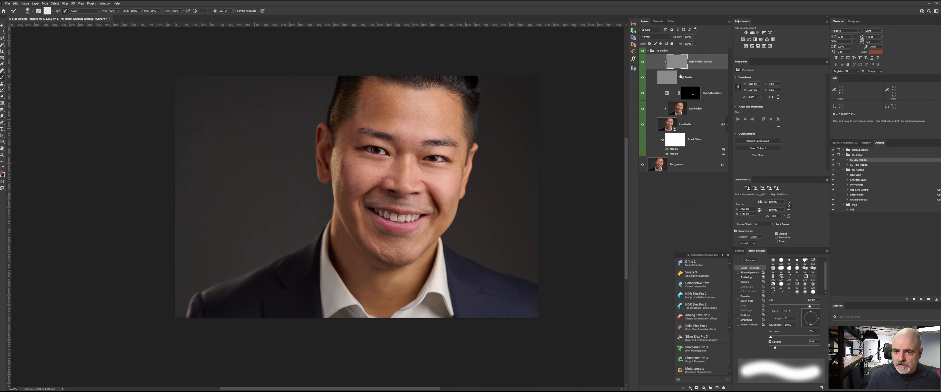
pyautogui.click(652, 51)
pyautogui.click(649, 51)
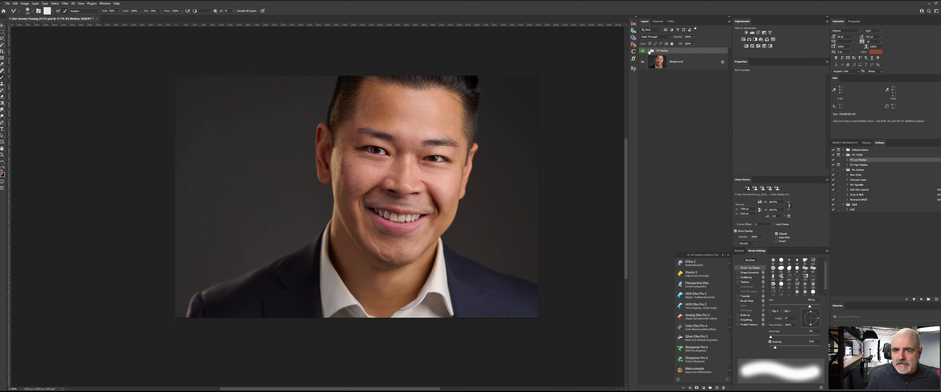
# Step: Add a dodge and burn group with the D&B action and delete its two helper layers, including the black-and-white view
pyautogui.press('F2')
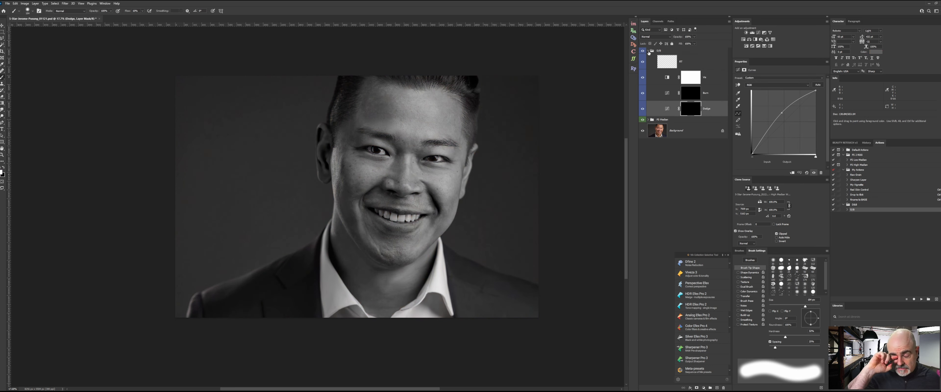
pyautogui.click(643, 77)
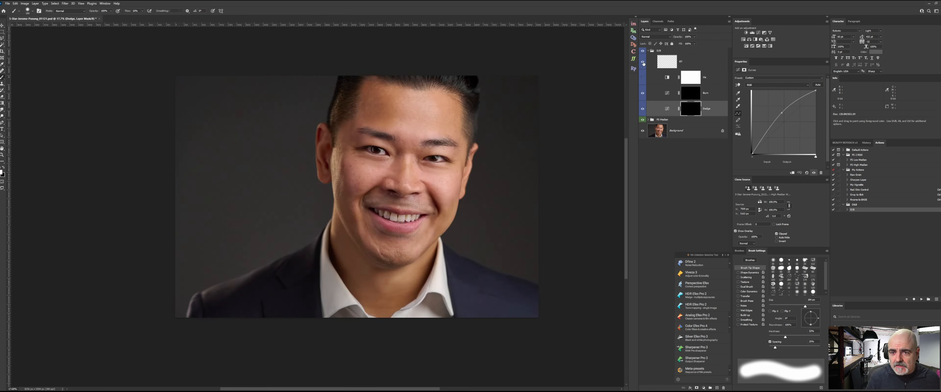
pyautogui.click(709, 78)
pyautogui.keyDown('shift'); pyautogui.click(694, 61); pyautogui.keyUp('shift')
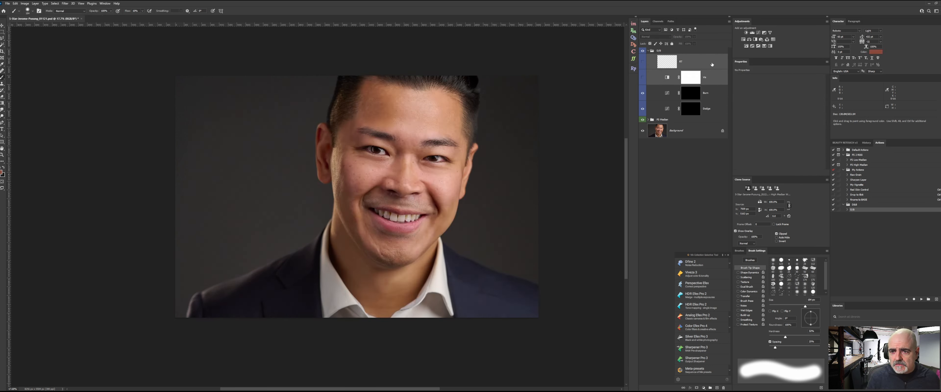
pyautogui.moveTo(709, 73); pyautogui.dragTo(723, 388)
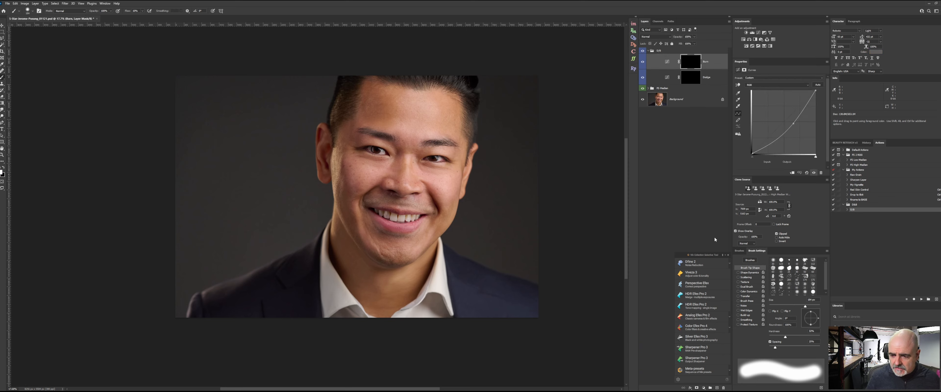
# Step: Move the floating Nik Collection palette clear of the image and the layer stack to the outer edge of the workspace
pyautogui.moveTo(701, 256); pyautogui.dragTo(677, 184)
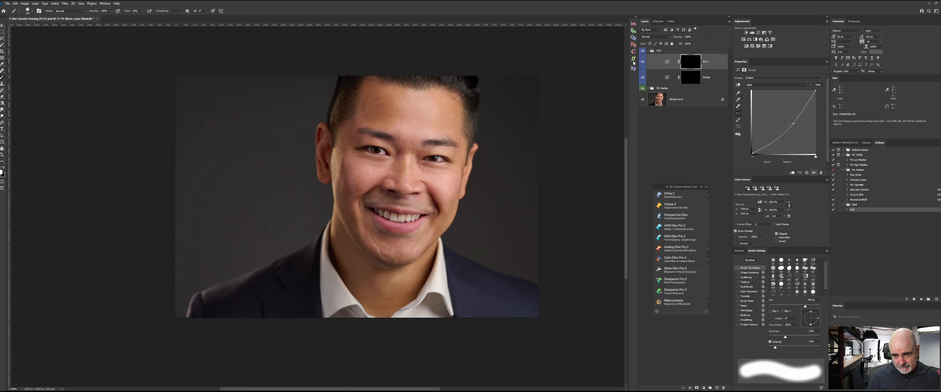
pyautogui.moveTo(684, 187); pyautogui.dragTo(644, 138)
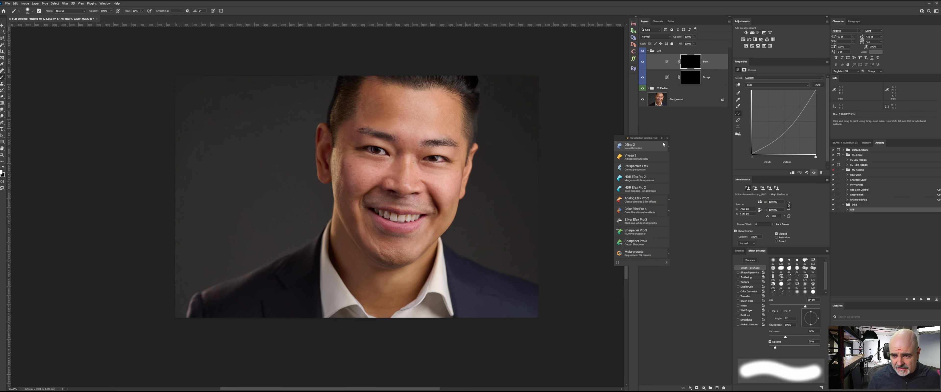
pyautogui.click(662, 138)
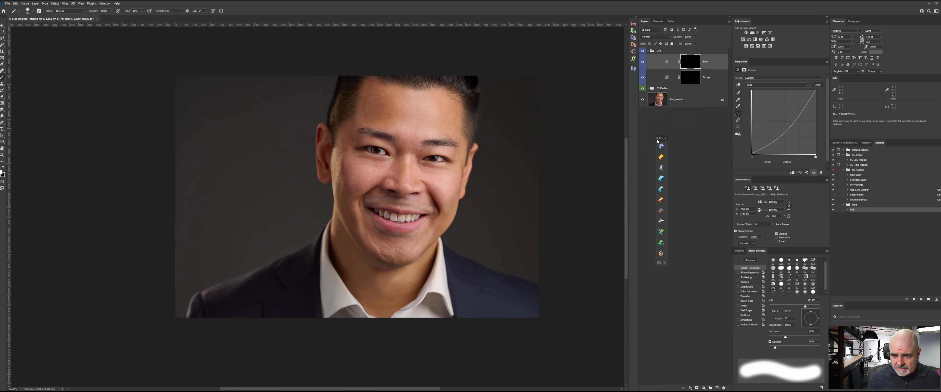
pyautogui.moveTo(661, 139); pyautogui.dragTo(630, 87)
pyautogui.click(629, 87)
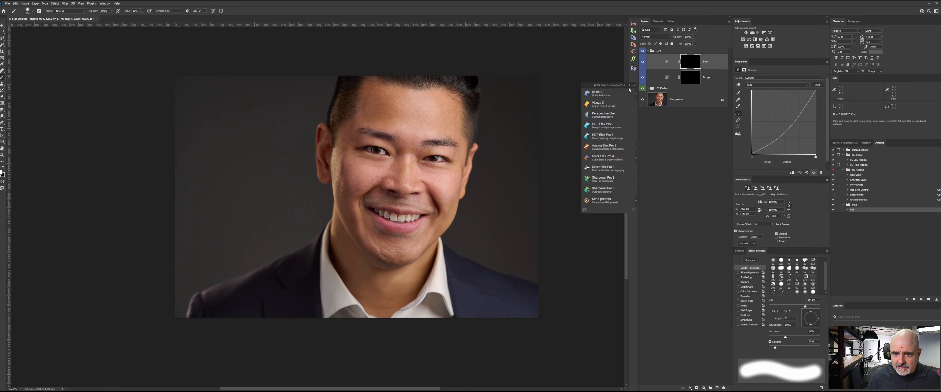
pyautogui.click(631, 86)
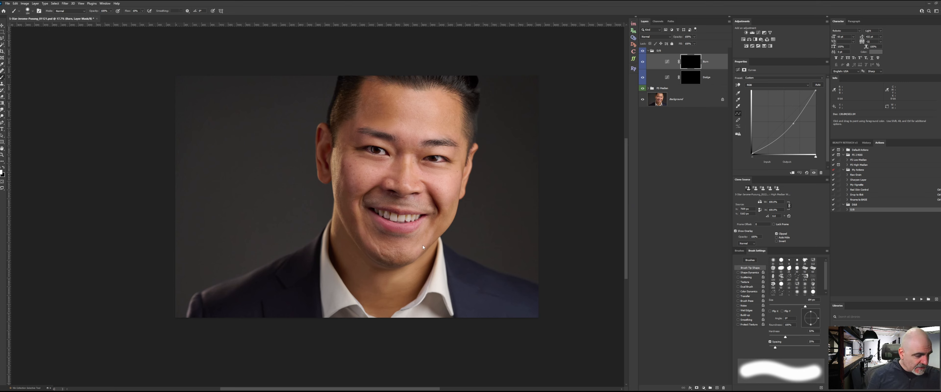
pyautogui.moveTo(38, 386); pyautogui.dragTo(74, 316)
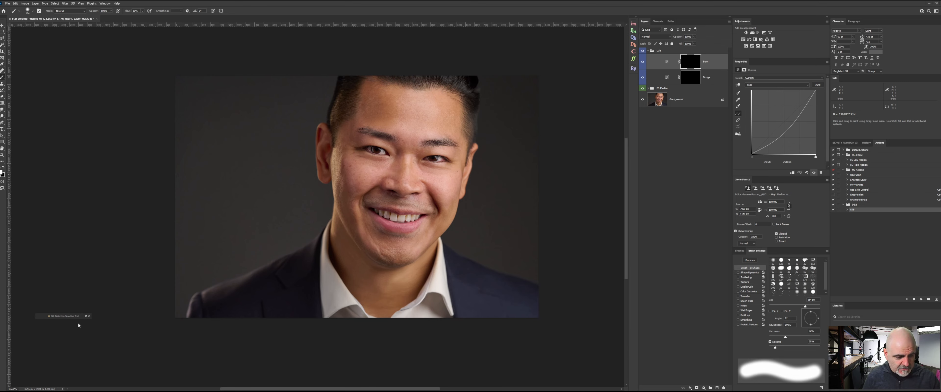
pyautogui.click(72, 317)
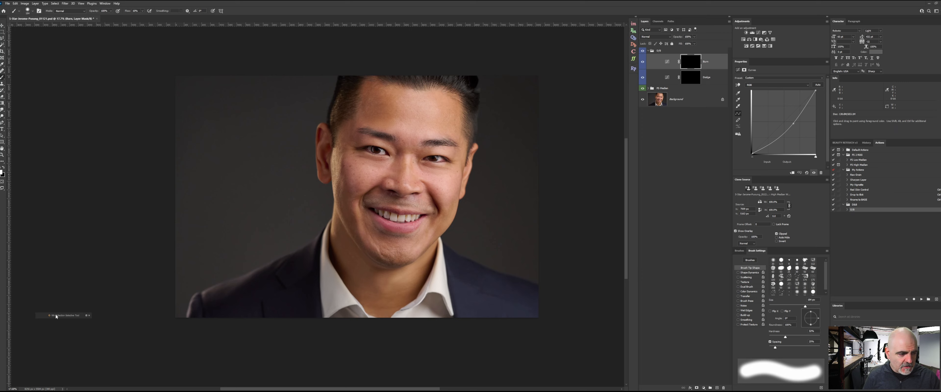
pyautogui.moveTo(56, 316); pyautogui.dragTo(504, 132)
pyautogui.click(526, 132)
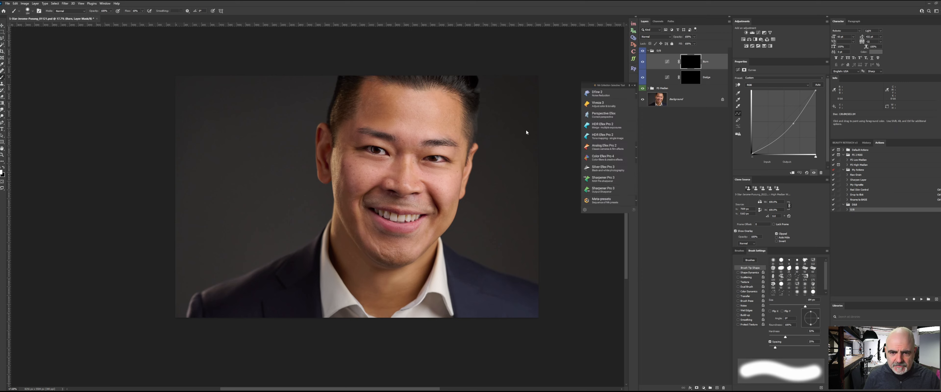
pyautogui.moveTo(615, 85); pyautogui.dragTo(676, 127)
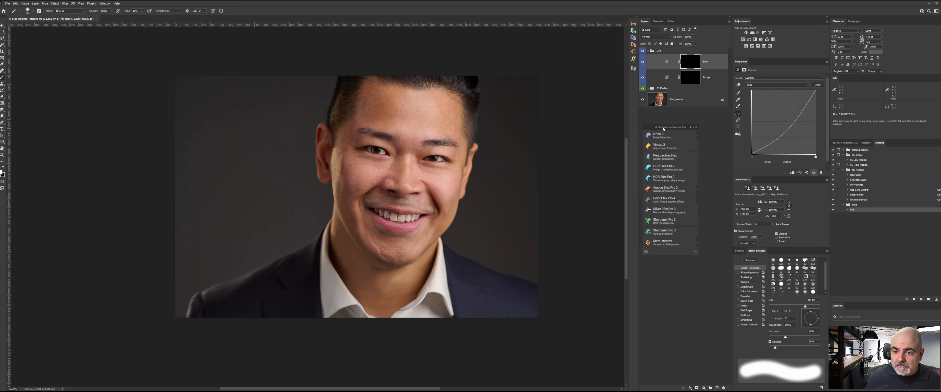
pyautogui.moveTo(663, 126)
pyautogui.mouseDown()
pyautogui.moveTo(795, 195)
pyautogui.moveTo(937, 219)
pyautogui.mouseUp()
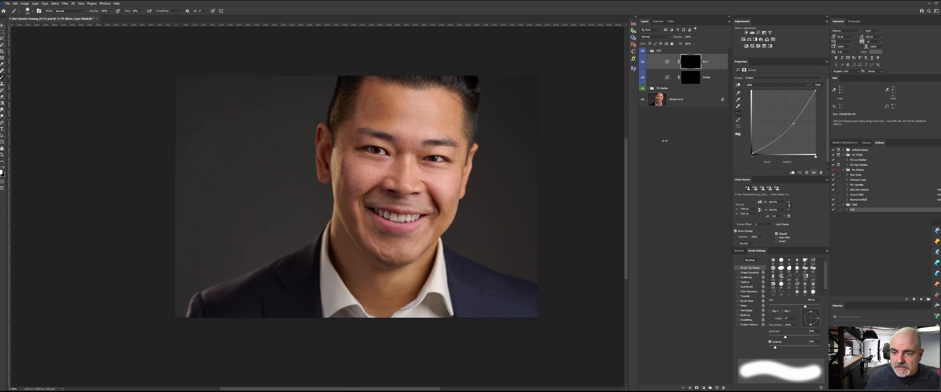
# Step: Brighten both eyes by painting on the Dodge layer mask with a small soft brush
pyautogui.click(697, 78)
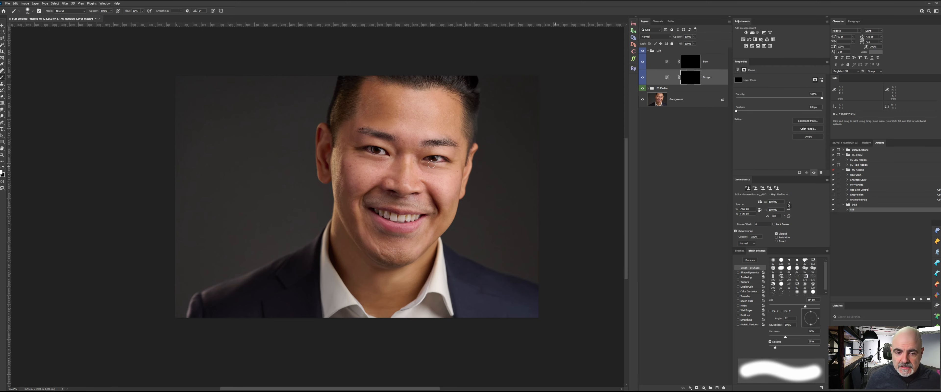
pyautogui.press('z')
pyautogui.moveTo(466, 162); pyautogui.dragTo(478, 180)
pyautogui.moveTo(452, 253); pyautogui.dragTo(455, 238)
pyautogui.press('b')
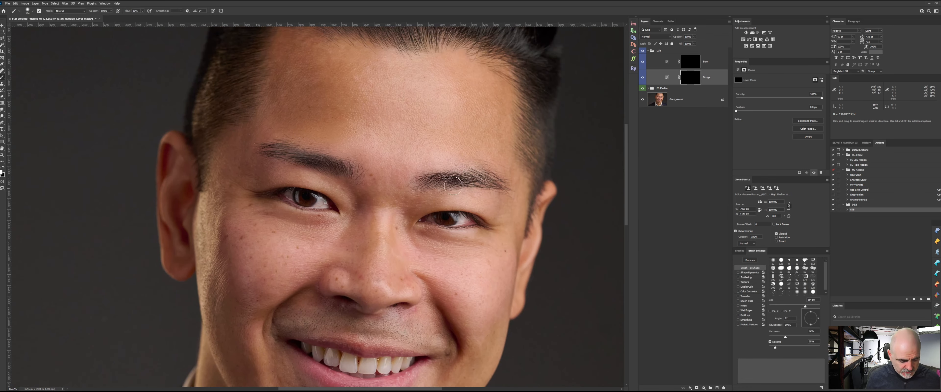
pyautogui.press('[')
pyautogui.press('[')
pyautogui.press('[')
pyautogui.press('[')
pyautogui.press('[')
pyautogui.press('[')
pyautogui.press('[')
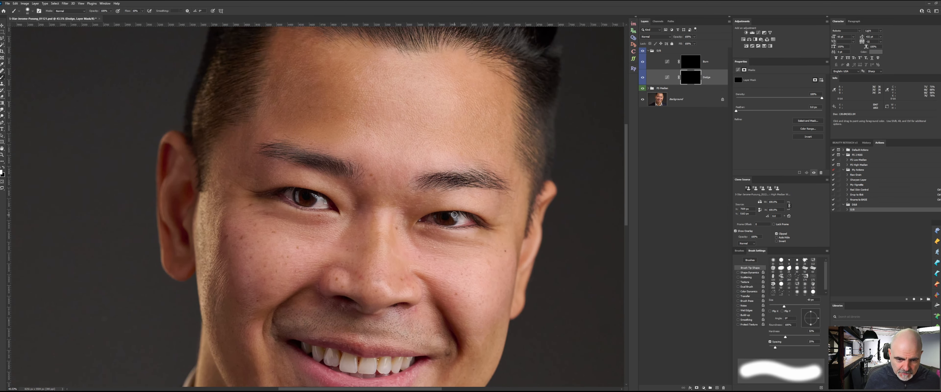
pyautogui.moveTo(435, 225)
pyautogui.mouseDown()
pyautogui.moveTo(466, 214)
pyautogui.moveTo(461, 226)
pyautogui.mouseUp()
pyautogui.press(']')
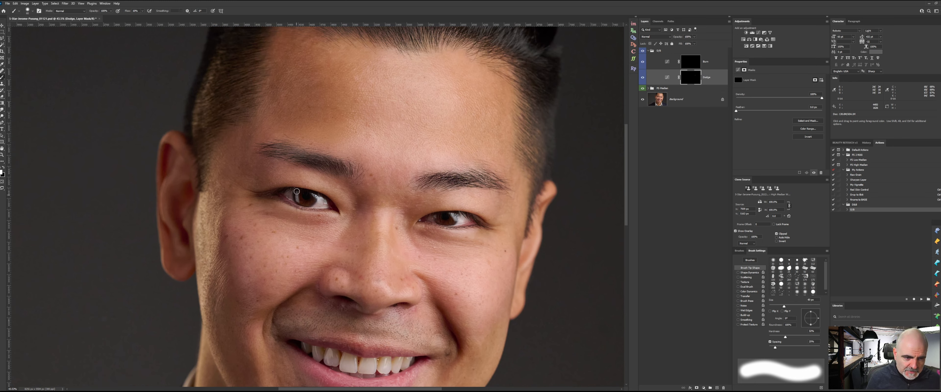
pyautogui.press('[')
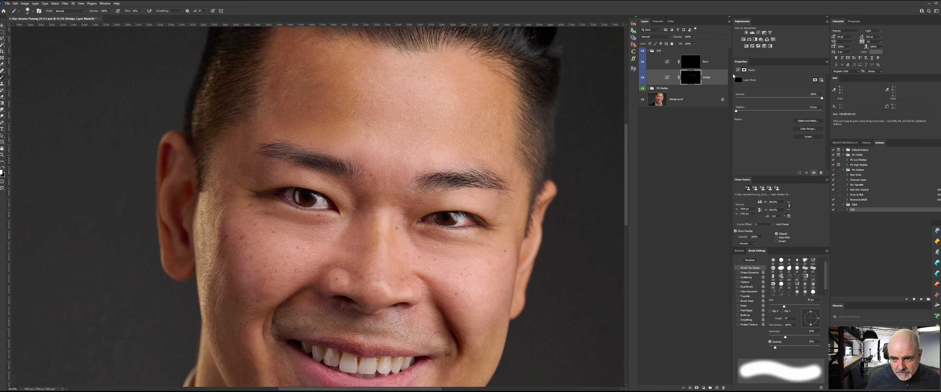
# Step: Darken the eyebrows by painting on the Burn layer mask with a larger soft brush
pyautogui.hotkey('alt', ']')
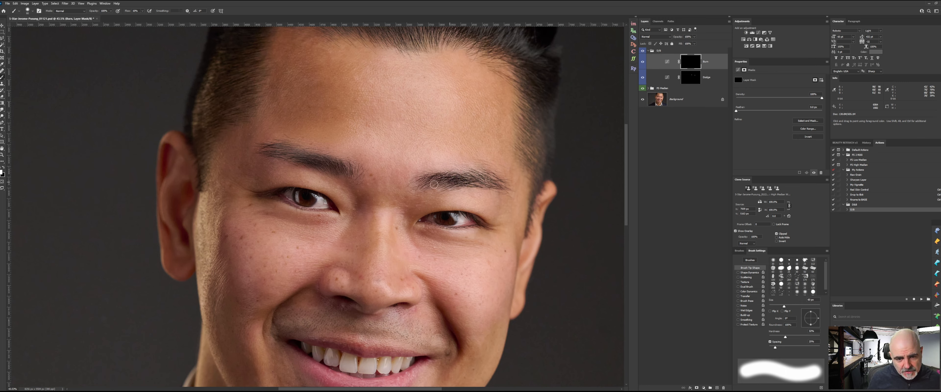
pyautogui.press(']')
pyautogui.press(']')
pyautogui.press(']')
pyautogui.press(']')
pyautogui.press(']')
pyautogui.press(']')
pyautogui.press(']')
pyautogui.press(']')
pyautogui.press(']')
pyautogui.press(']')
pyautogui.press(']')
pyautogui.press(']')
pyautogui.press(']')
pyautogui.press(']')
pyautogui.press(']')
pyautogui.press('[')
pyautogui.press('[')
pyautogui.press('[')
pyautogui.press('[')
pyautogui.press('[')
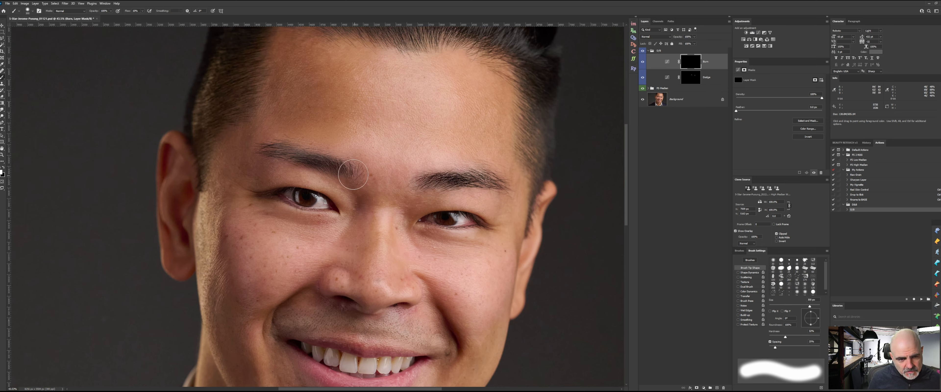
pyautogui.moveTo(349, 172)
pyautogui.mouseDown()
pyautogui.moveTo(255, 154)
pyautogui.moveTo(339, 171)
pyautogui.moveTo(314, 156)
pyautogui.moveTo(257, 160)
pyautogui.moveTo(295, 157)
pyautogui.moveTo(291, 182)
pyautogui.moveTo(362, 198)
pyautogui.moveTo(263, 178)
pyautogui.moveTo(346, 191)
pyautogui.moveTo(316, 179)
pyautogui.mouseUp()
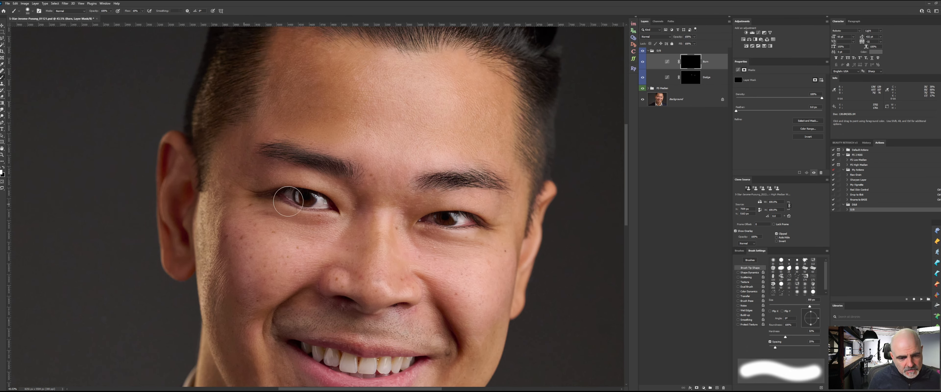
# Step: Slightly lower the opacity of the dodge and burn group, deselect it and collapse it
pyautogui.press('z')
pyautogui.moveTo(437, 242); pyautogui.dragTo(390, 284)
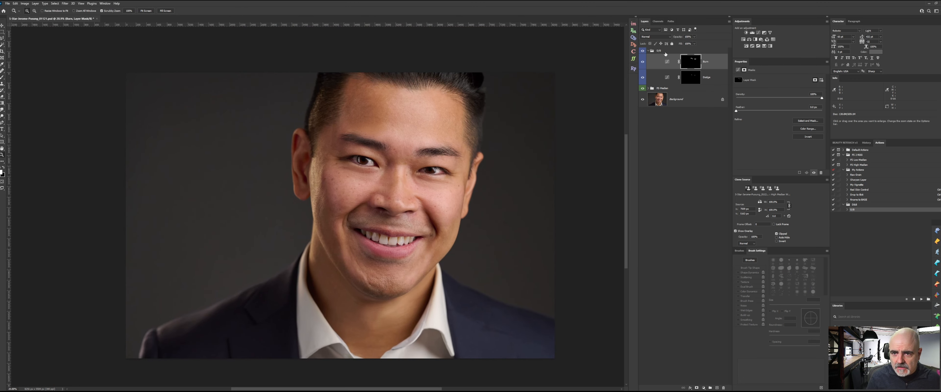
pyautogui.click(666, 52)
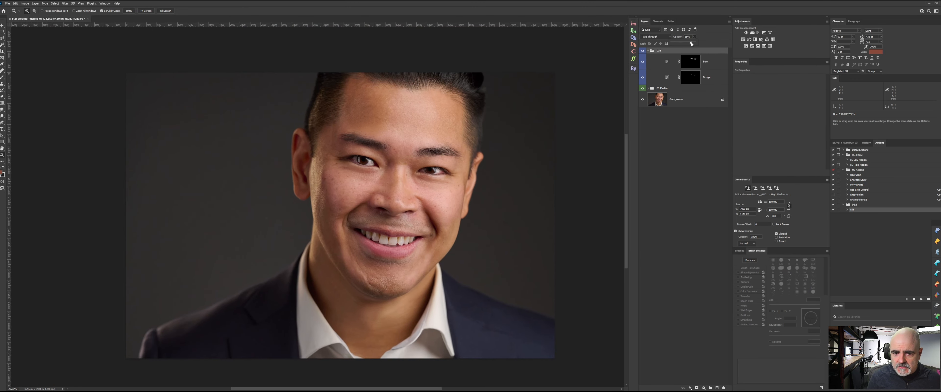
pyautogui.click(680, 184)
pyautogui.click(648, 51)
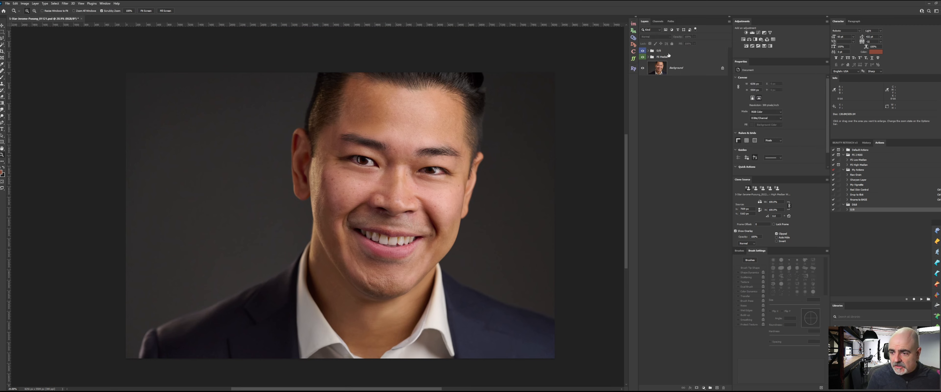
# Step: Add the Magic Smile teeth-brightening group from the Beauty Retouch panel and whiten the teeth by painting on its mask with a small brush
pyautogui.click(846, 142)
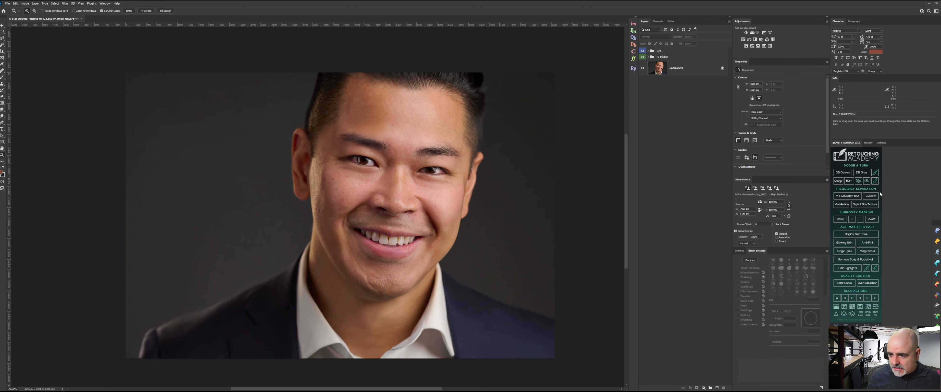
pyautogui.click(867, 250)
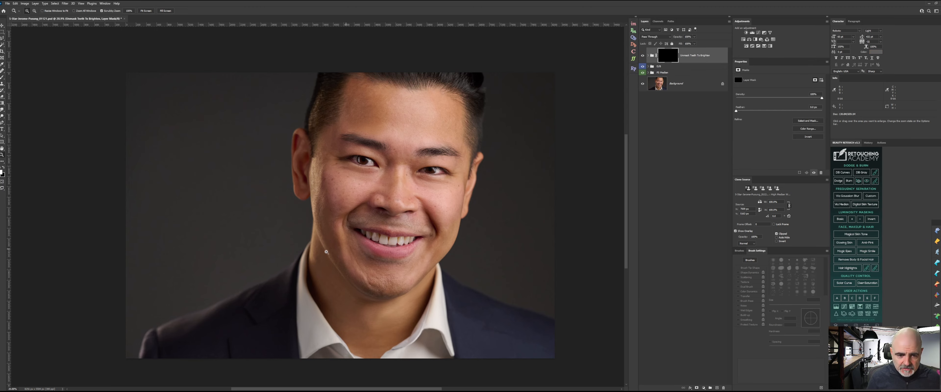
pyautogui.moveTo(326, 252); pyautogui.dragTo(353, 232)
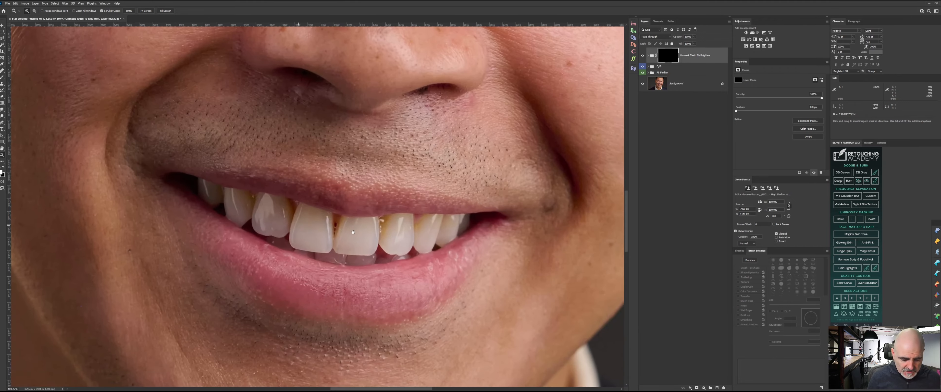
pyautogui.press('b')
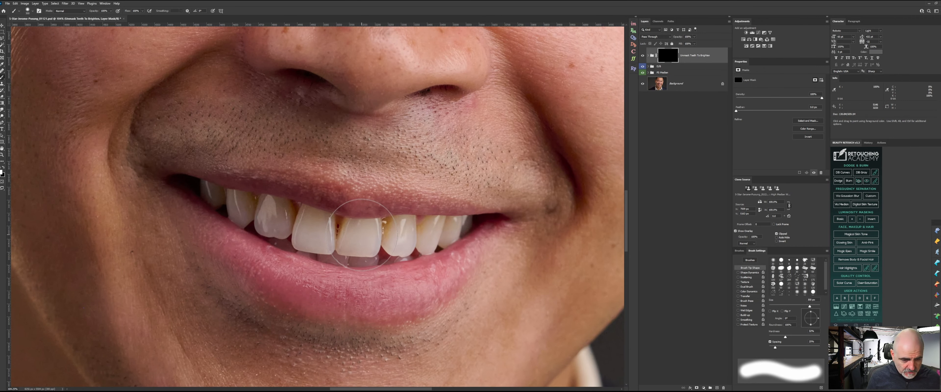
pyautogui.moveTo(242, 203)
pyautogui.mouseDown()
pyautogui.moveTo(246, 216)
pyautogui.moveTo(222, 234)
pyautogui.moveTo(281, 201)
pyautogui.moveTo(275, 233)
pyautogui.moveTo(309, 214)
pyautogui.moveTo(327, 224)
pyautogui.moveTo(306, 232)
pyautogui.moveTo(342, 252)
pyautogui.moveTo(363, 251)
pyautogui.moveTo(353, 227)
pyautogui.moveTo(381, 228)
pyautogui.moveTo(389, 250)
pyautogui.moveTo(415, 243)
pyautogui.moveTo(383, 230)
pyautogui.moveTo(426, 224)
pyautogui.moveTo(409, 234)
pyautogui.moveTo(437, 243)
pyautogui.moveTo(472, 224)
pyautogui.moveTo(412, 245)
pyautogui.mouseUp()
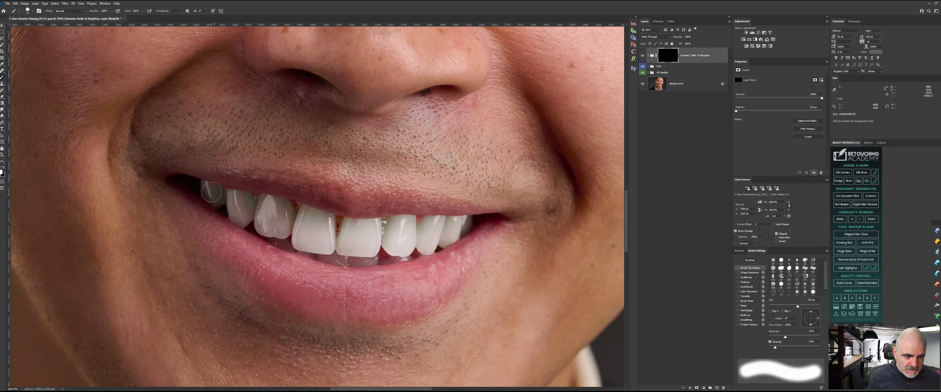
# Step: Slightly lower the opacity of the teeth-brightening group to soften the whitening, with the whole portrait in view
pyautogui.scroll(-10, 396, 232)
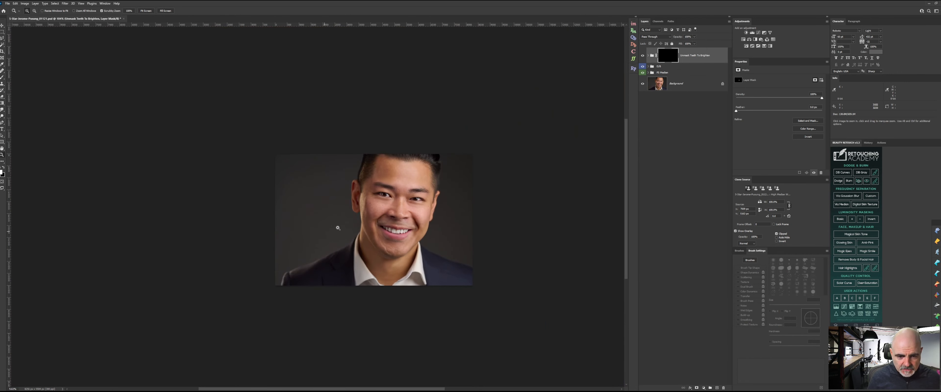
pyautogui.moveTo(408, 215); pyautogui.dragTo(426, 206)
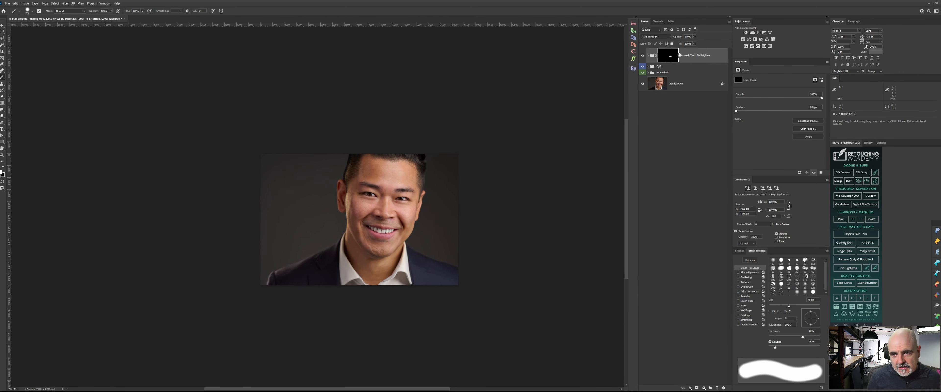
pyautogui.click(694, 37)
pyautogui.moveTo(696, 43); pyautogui.dragTo(692, 43)
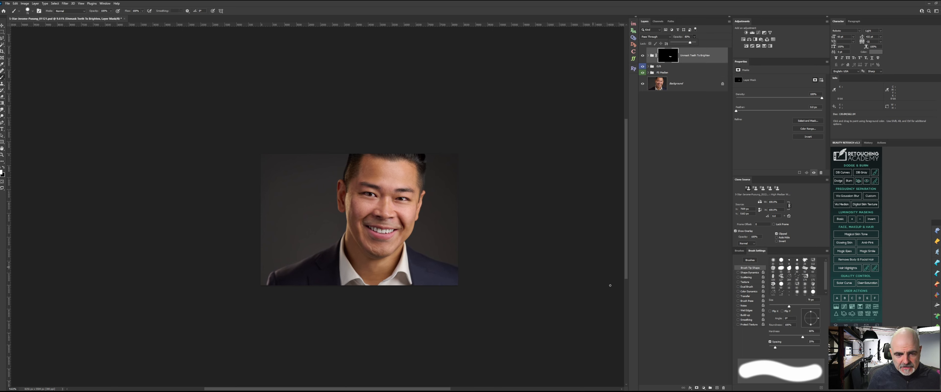
pyautogui.click(679, 122)
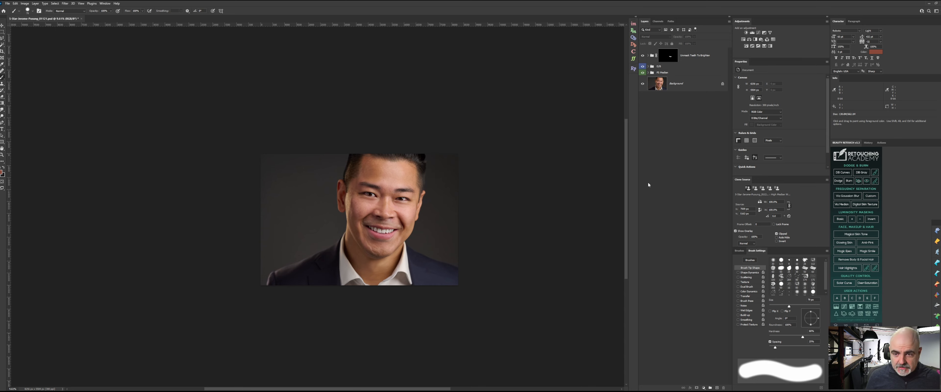
# Step: Run the sharpening action with its Surface Blur settings accepted, and reveal the sharpening over the eyes and eyebrows at low brush flow
pyautogui.press('F2')
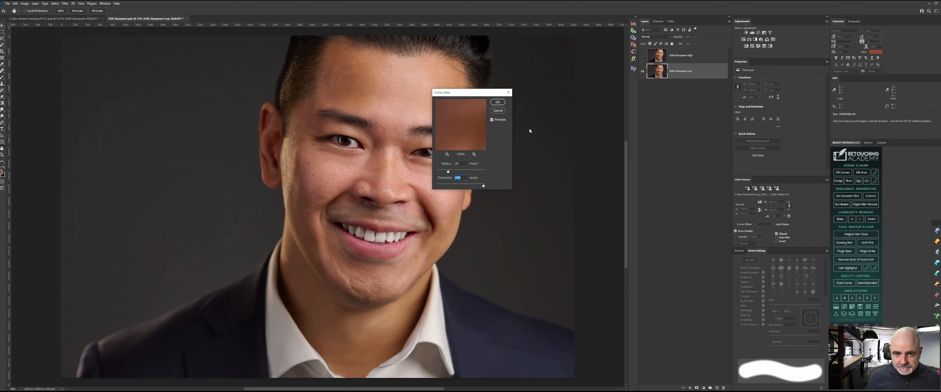
pyautogui.press('Return')
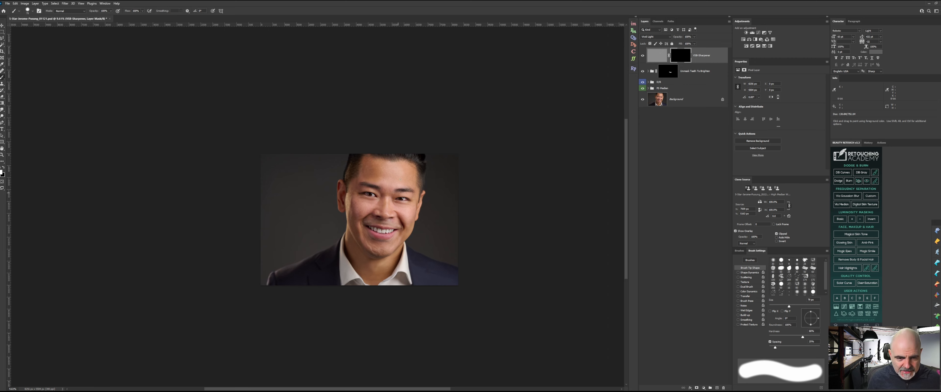
pyautogui.scroll(5, 399, 202)
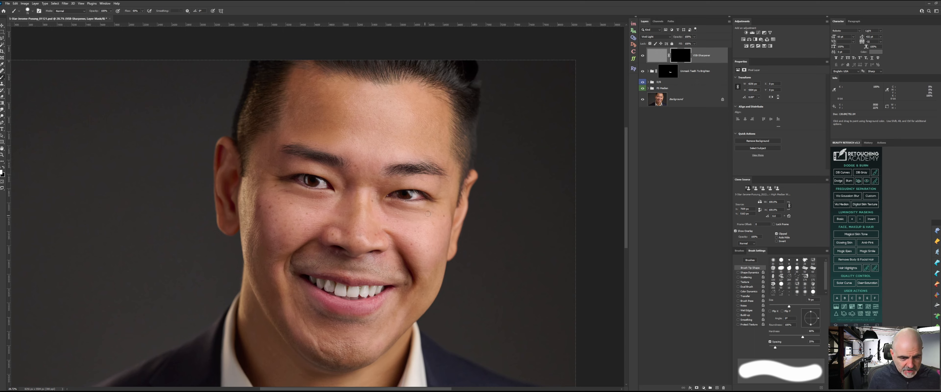
pyautogui.moveTo(411, 198); pyautogui.dragTo(411, 188)
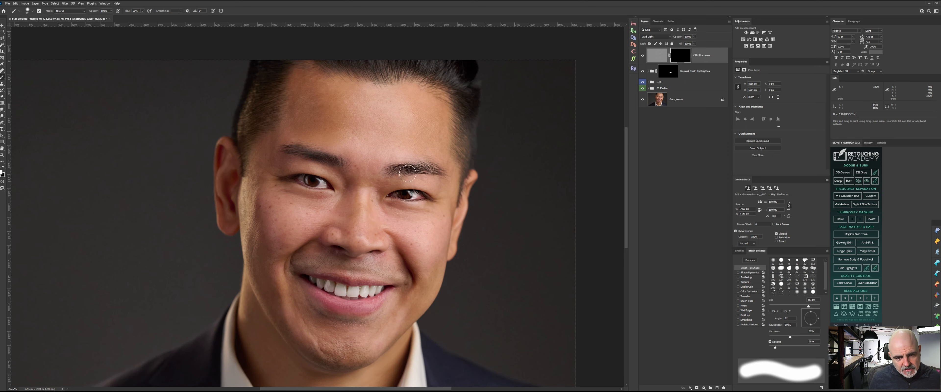
pyautogui.hotkey('shift', '2')
pyautogui.moveTo(331, 165); pyautogui.dragTo(305, 152)
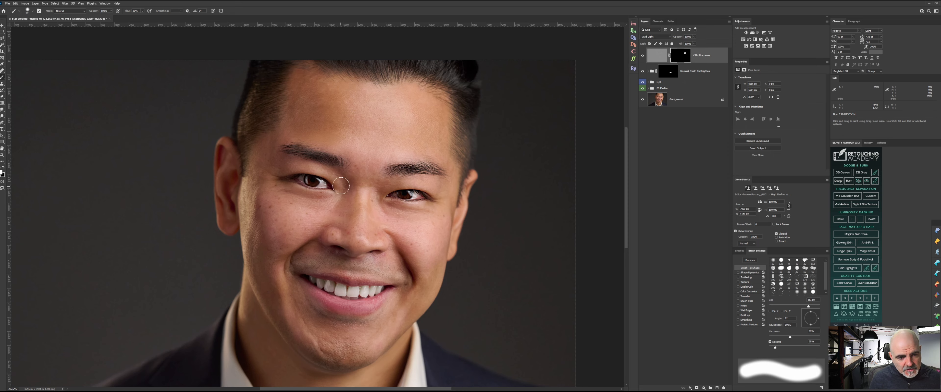
pyautogui.hotkey('shift', '1')
pyautogui.moveTo(393, 179); pyautogui.dragTo(399, 178)
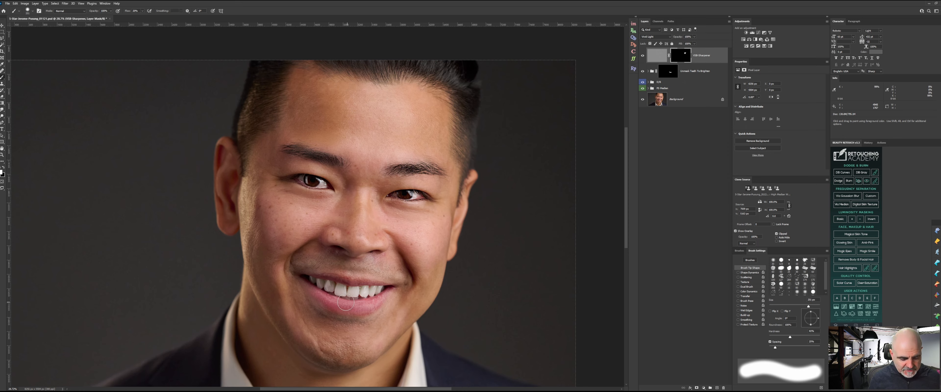
# Step: Extend the sharpening over the mouth and other detail areas by painting the mask with a larger brush, and deselect the layer
pyautogui.press(']')
pyautogui.press(']')
pyautogui.press(']')
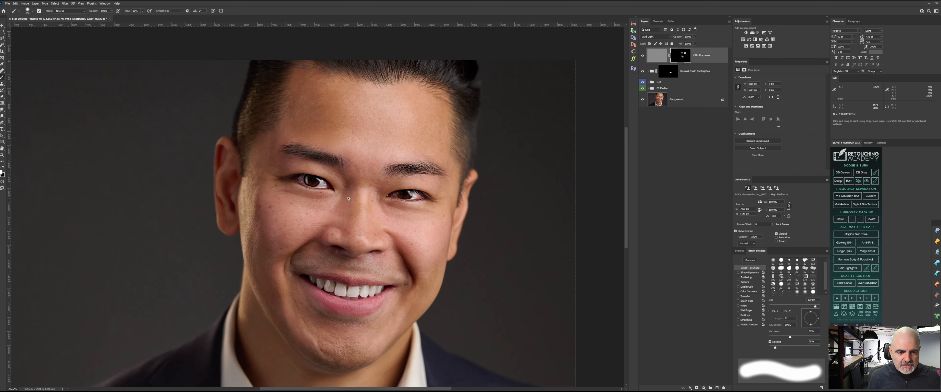
pyautogui.scroll(-4, 348, 199)
pyautogui.moveTo(378, 204); pyautogui.dragTo(426, 187)
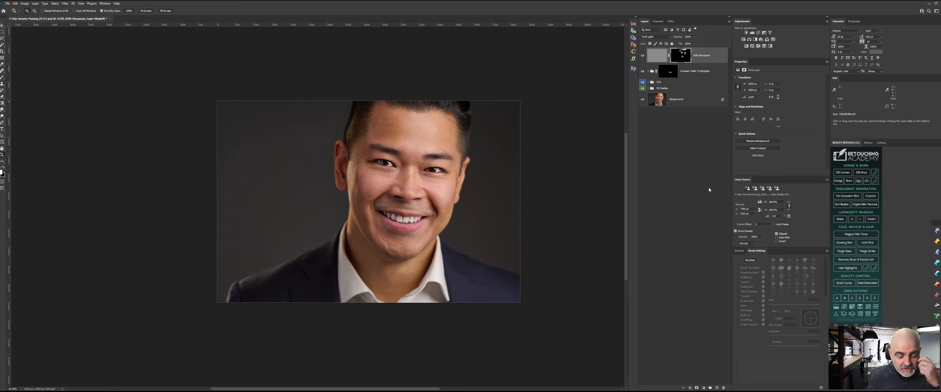
pyautogui.click(687, 166)
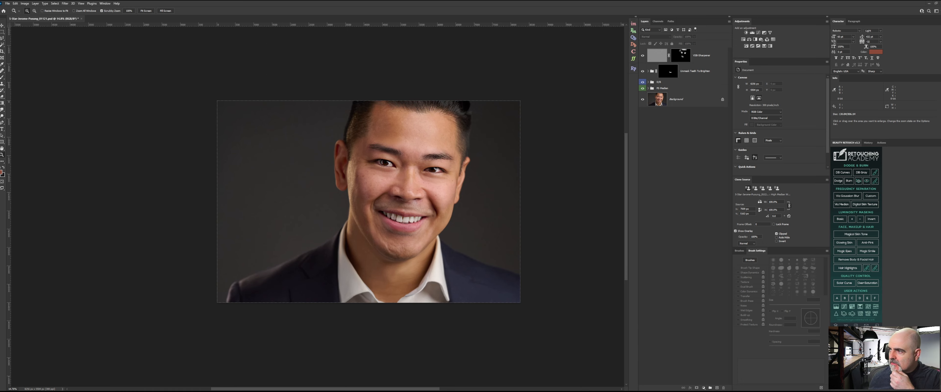
# Step: Switch to the browser, enlarge the Greg Benz Photography store page and look through the Lumenzia products, bundles and courses
pyautogui.hotkey('alt', 'Tab')
pyautogui.moveTo(151, 43); pyautogui.dragTo(191, 43)
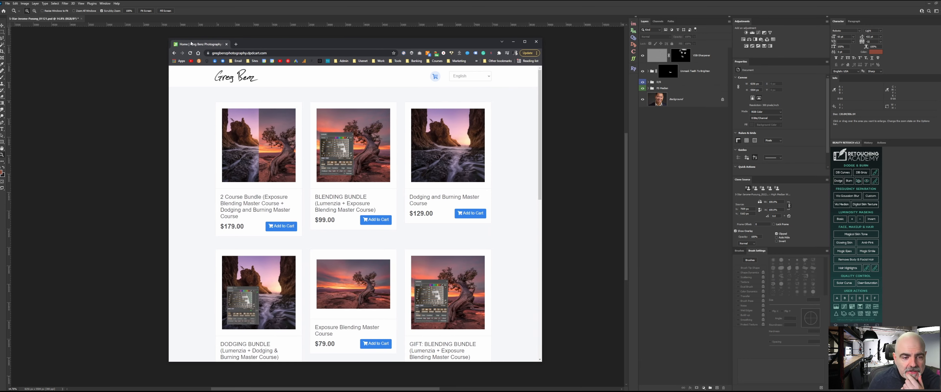
pyautogui.hotkey('ctrl', '+')
pyautogui.hotkey('ctrl', '+')
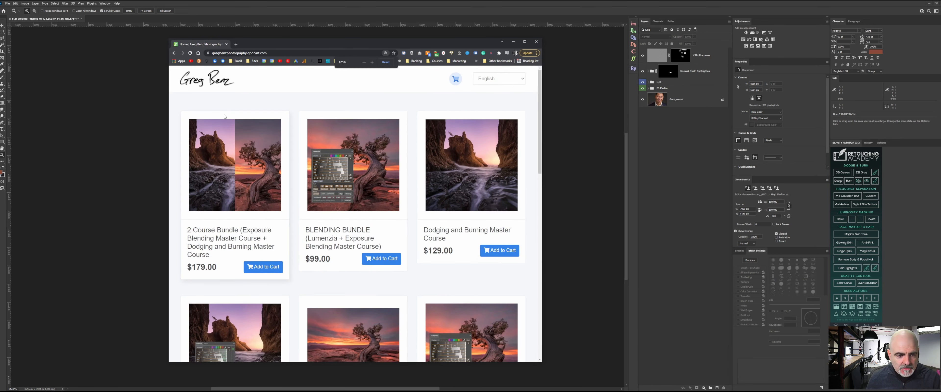
pyautogui.scroll(-7, 224, 116)
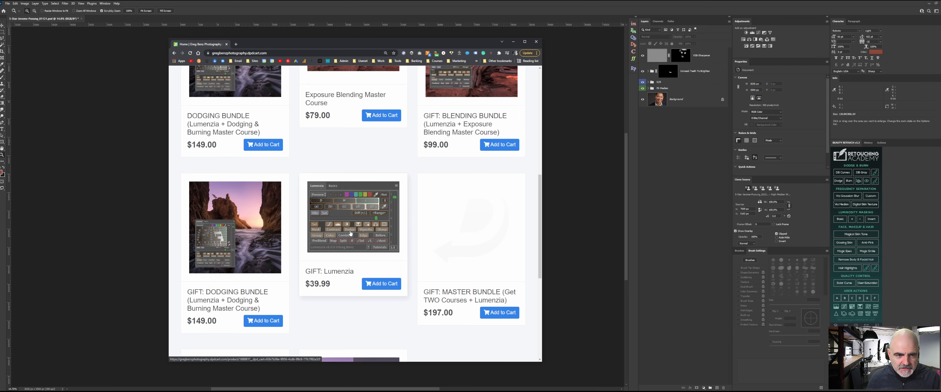
pyautogui.scroll(-6, 350, 233)
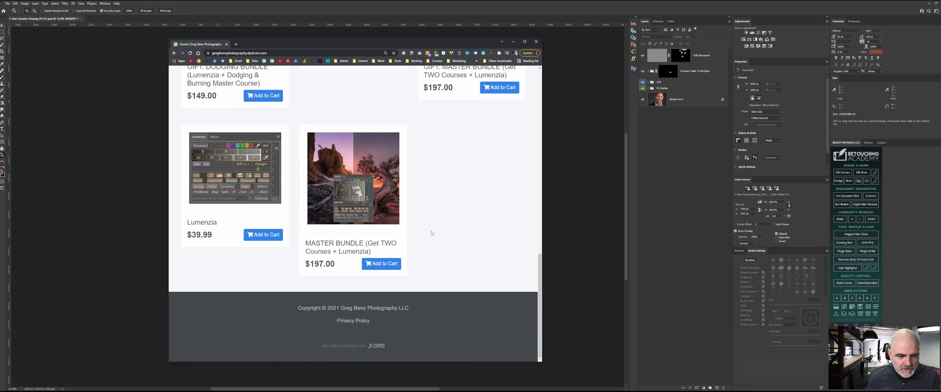
pyautogui.scroll(15, 432, 232)
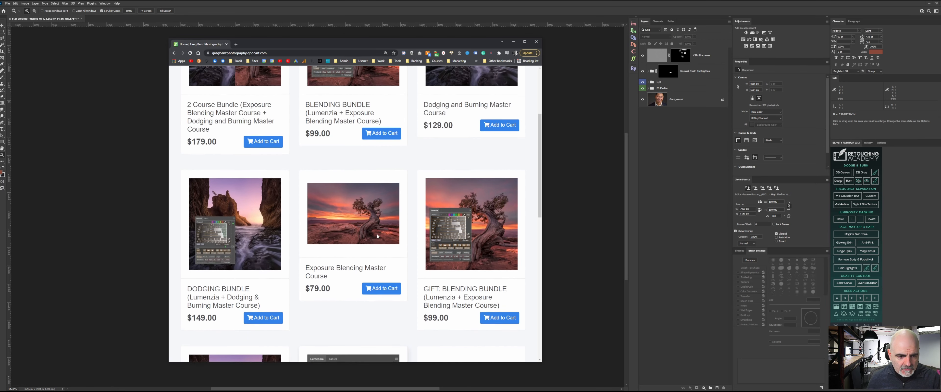
pyautogui.scroll(3, 377, 236)
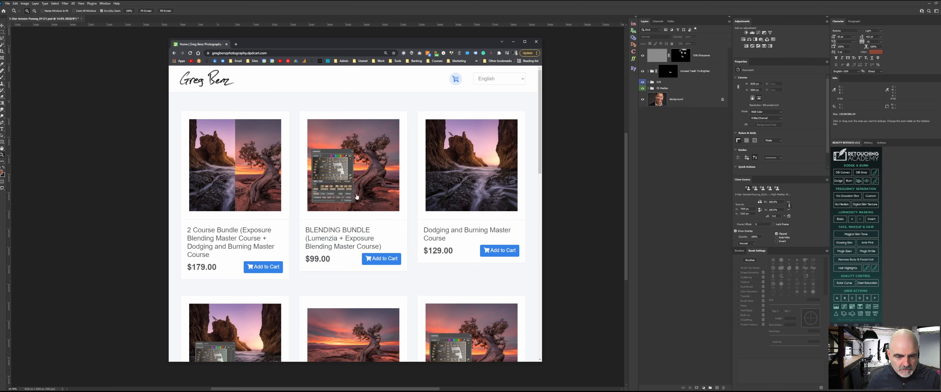
pyautogui.scroll(-6, 357, 197)
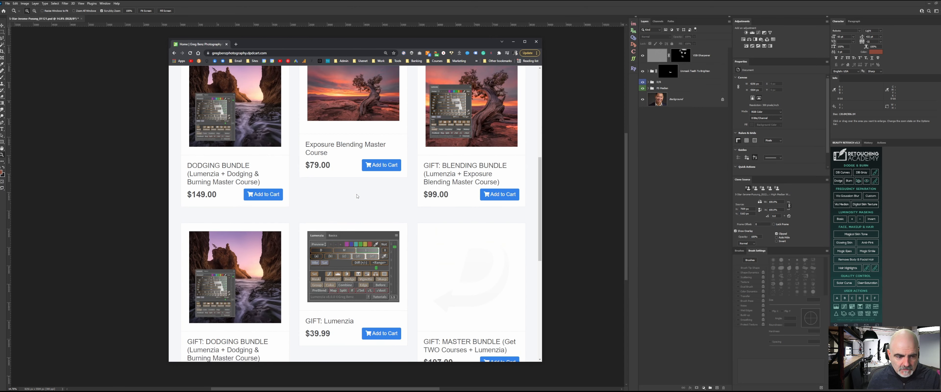
pyautogui.scroll(-3, 357, 196)
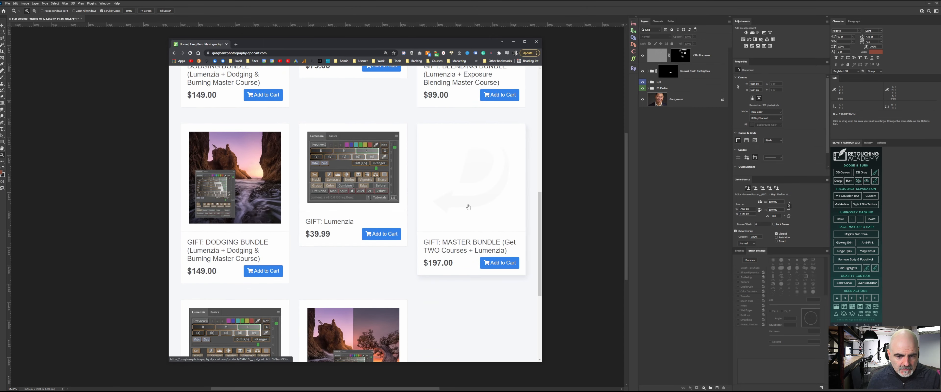
pyautogui.scroll(-4, 469, 207)
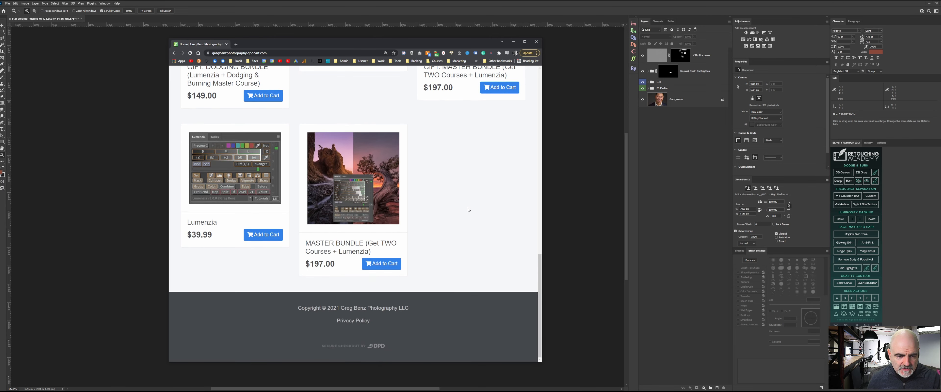
pyautogui.scroll(12, 466, 207)
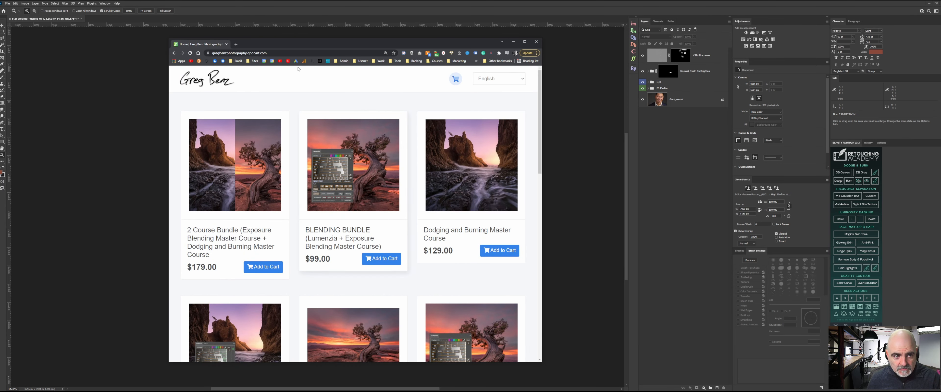
# Step: Open the main website at gregbenzphotography.com by removing the dpdcart part from the store address
pyautogui.click(246, 53)
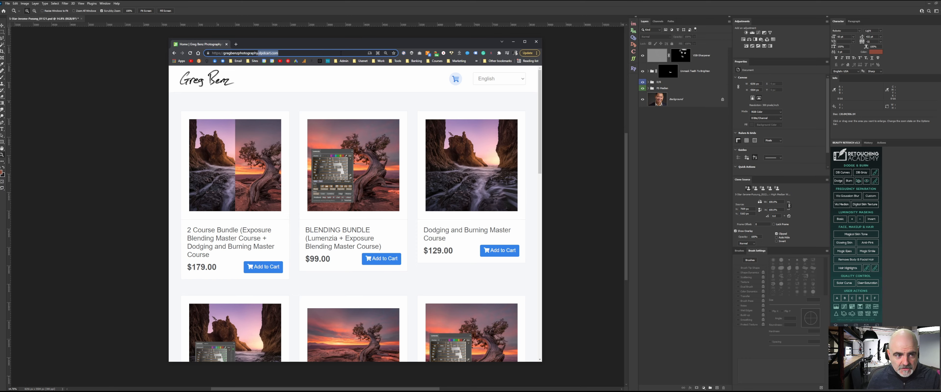
pyautogui.press('Return')
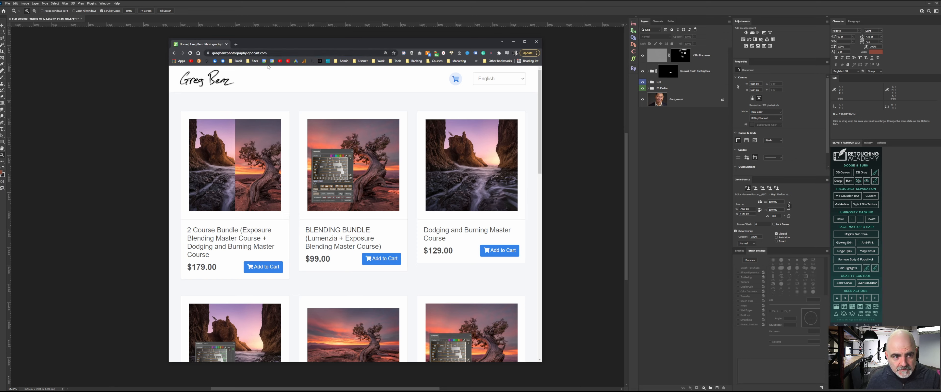
pyautogui.doubleClick(252, 53)
pyautogui.press('BackSpace')
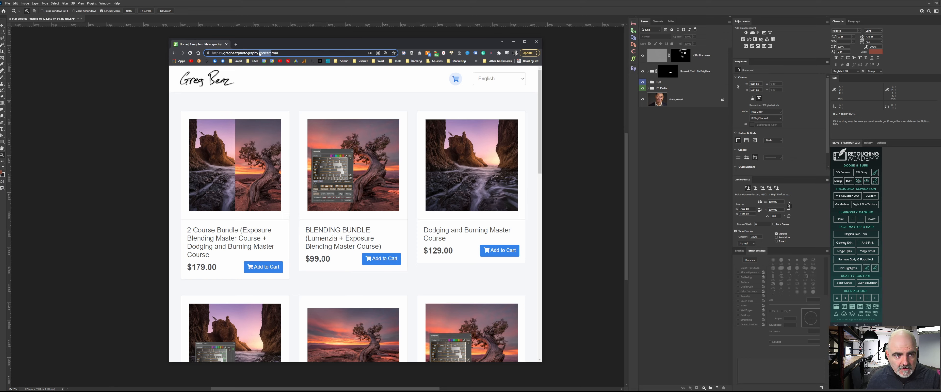
pyautogui.press('BackSpace')
pyautogui.press('Return')
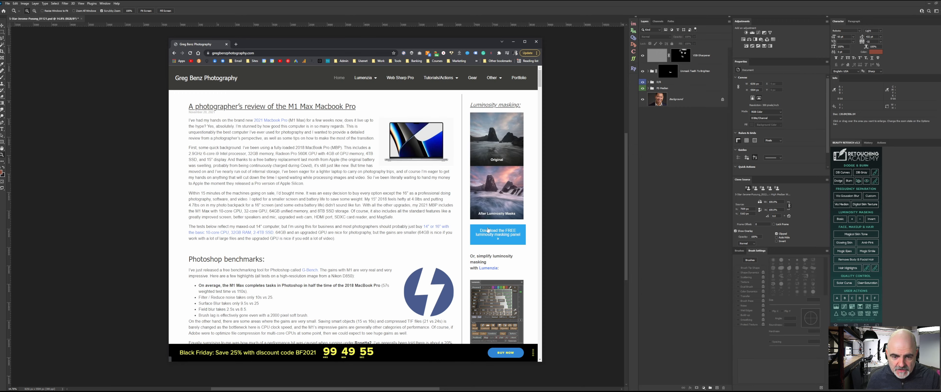
# Step: Look over the home page and its free luminosity masking panel download
pyautogui.scroll(-6, 410, 237)
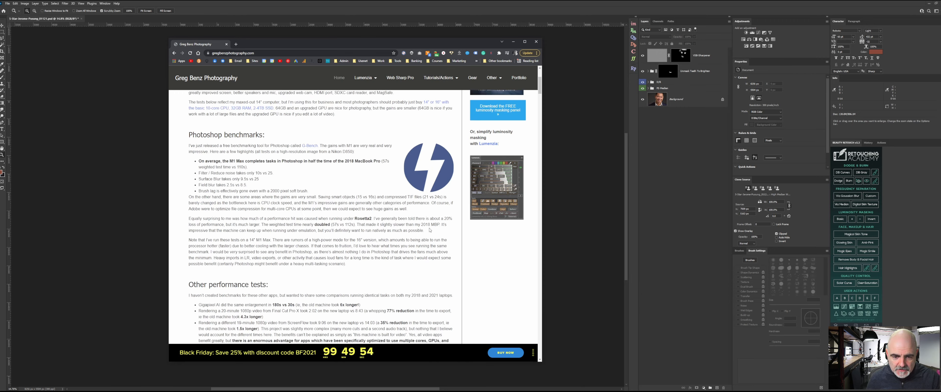
pyautogui.scroll(4, 368, 257)
pyautogui.scroll(3, 368, 257)
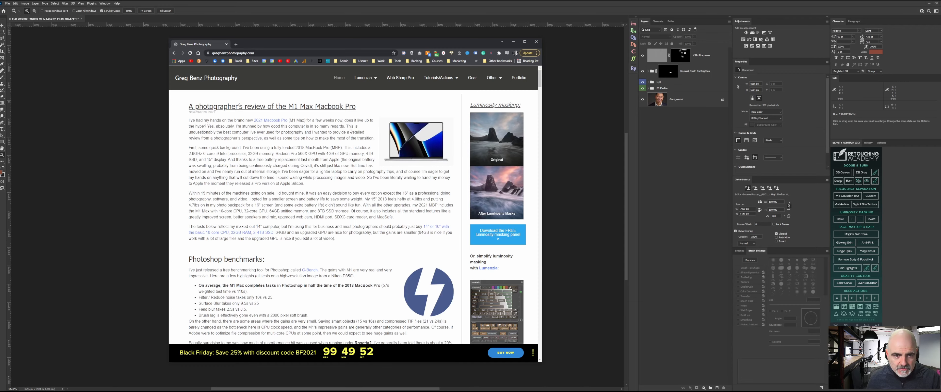
# Step: Open the Web Sharp Pro page and look through its list of included features and the FAQ
pyautogui.click(398, 80)
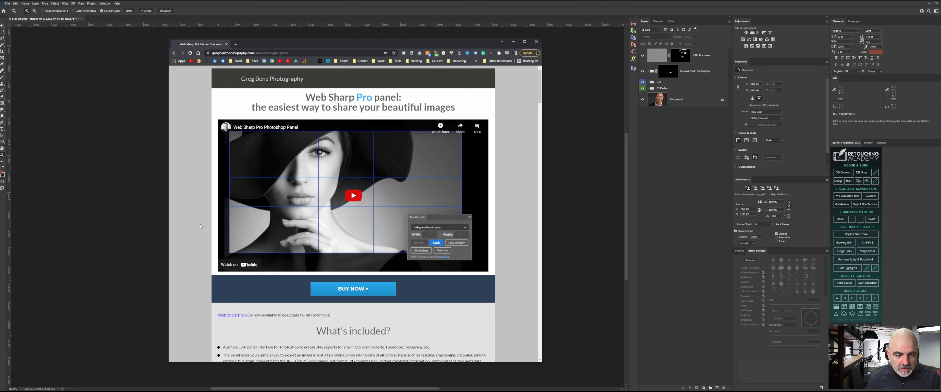
pyautogui.scroll(-4, 190, 222)
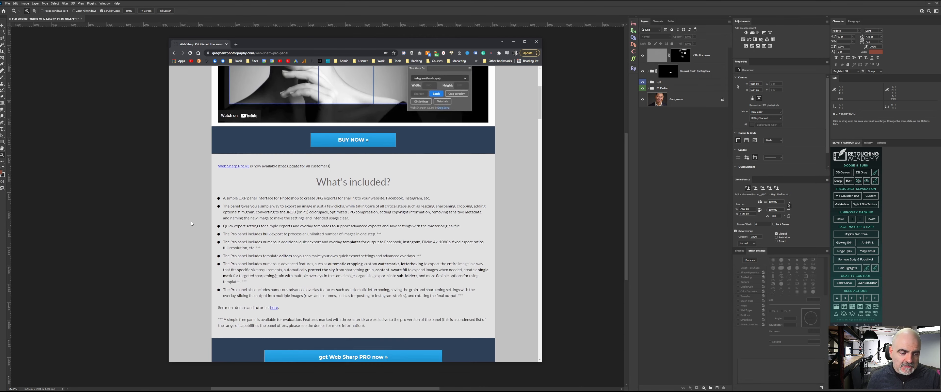
pyautogui.scroll(-4, 191, 223)
pyautogui.scroll(-3, 191, 223)
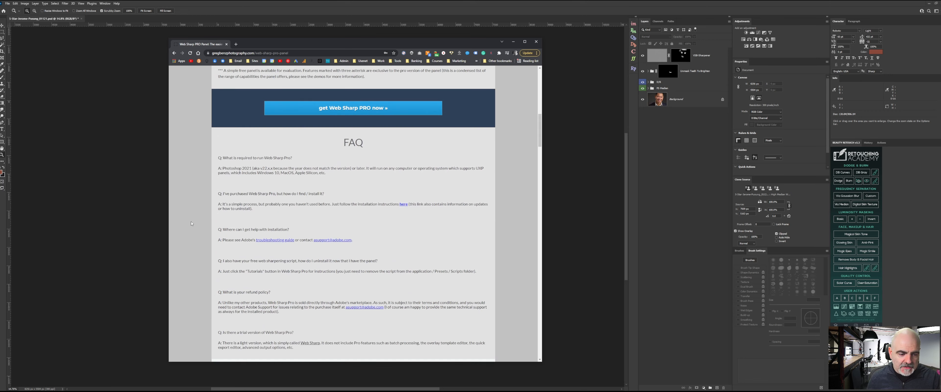
pyautogui.scroll(10, 191, 221)
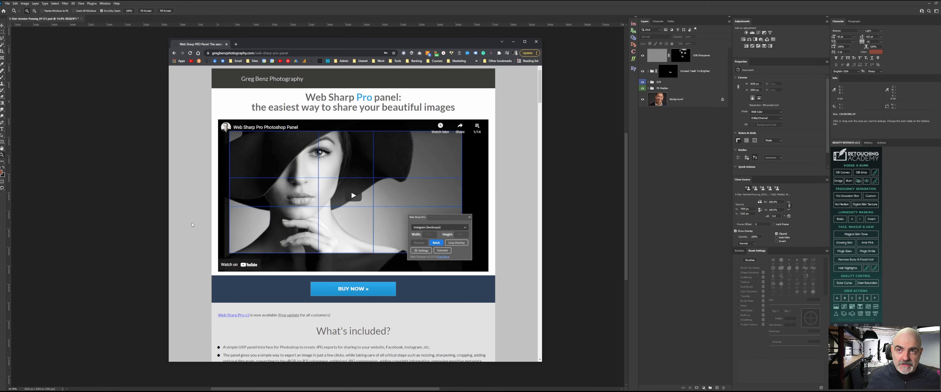
# Step: Follow the Web Sharp Pro purchase link to Adobe Exchange, look over the plugin details and return to Photoshop
pyautogui.moveTo(262, 47); pyautogui.dragTo(345, 45)
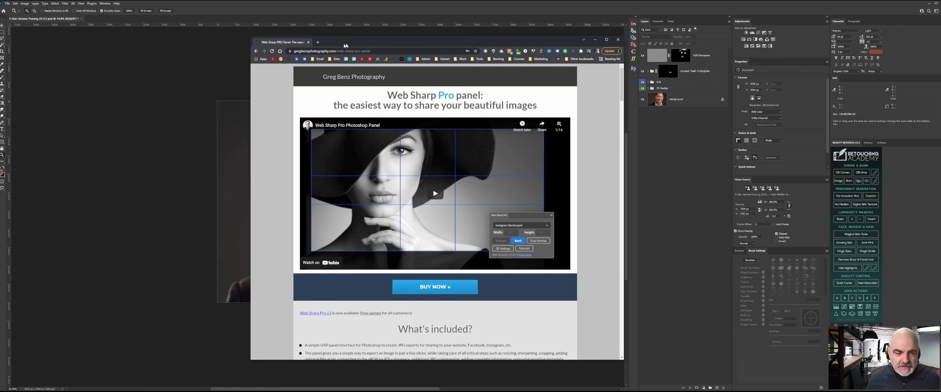
pyautogui.click(421, 287)
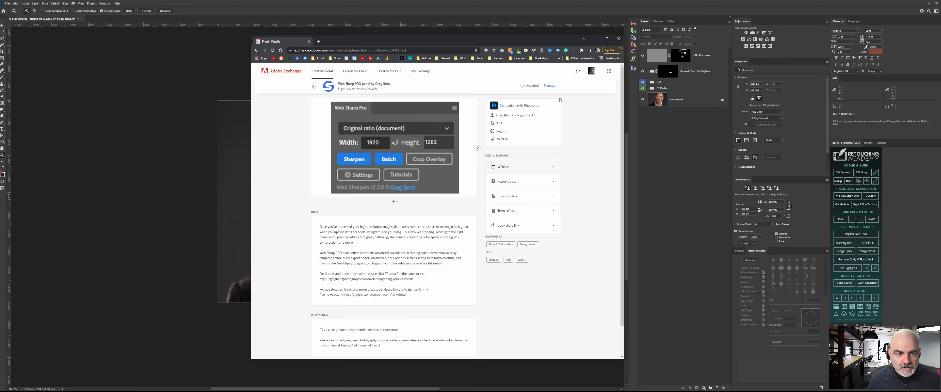
pyautogui.scroll(-1, 577, 172)
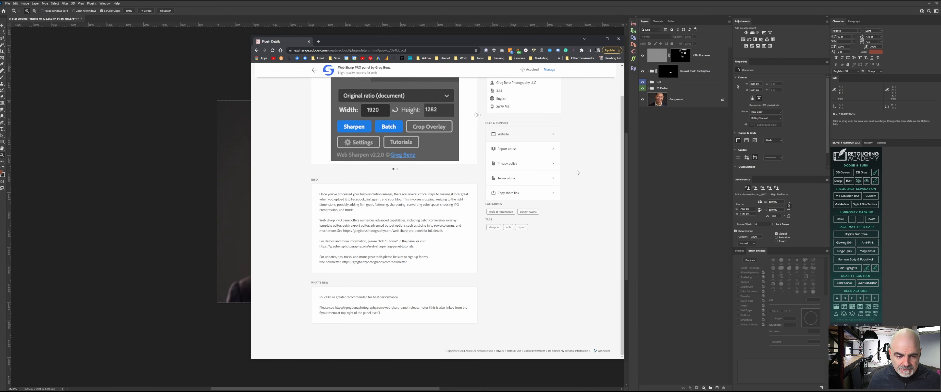
pyautogui.scroll(1, 577, 173)
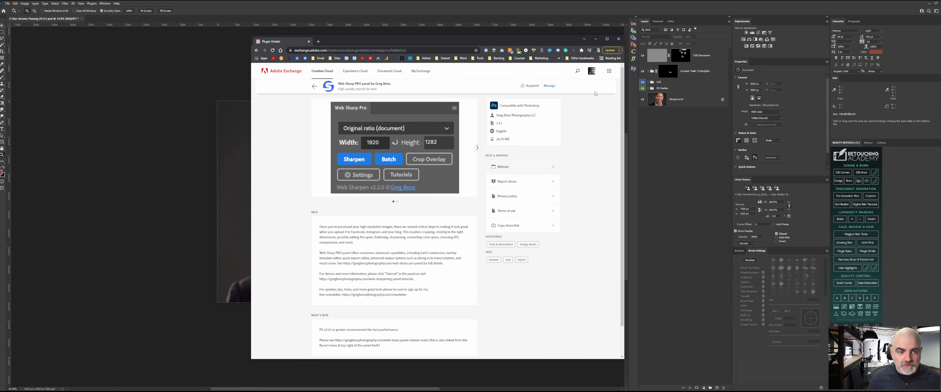
pyautogui.click(596, 39)
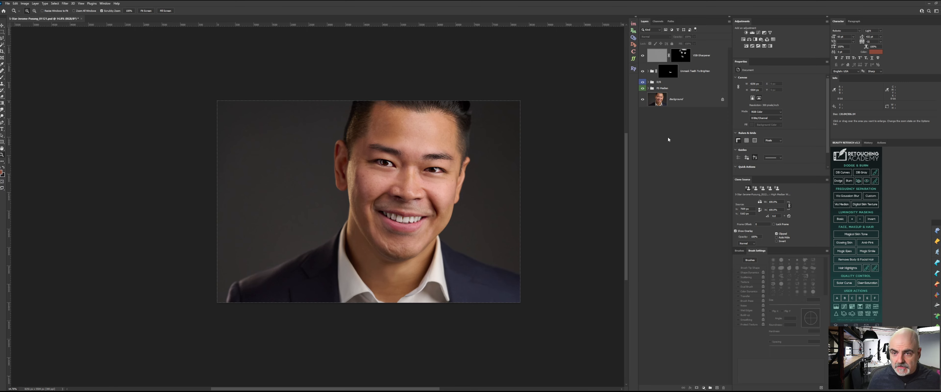
# Step: Run the vignette action to add a darkening Curves layer, and move its soft oval mask so it is centred on the man
pyautogui.press('F2')
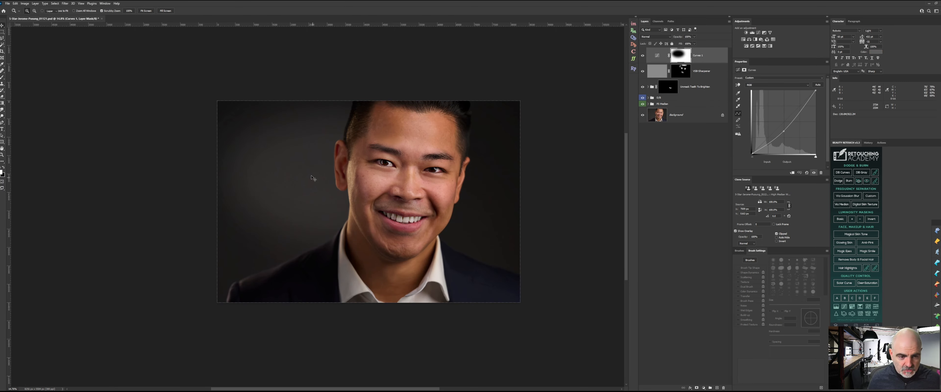
pyautogui.press('v')
pyautogui.moveTo(314, 174); pyautogui.dragTo(382, 197)
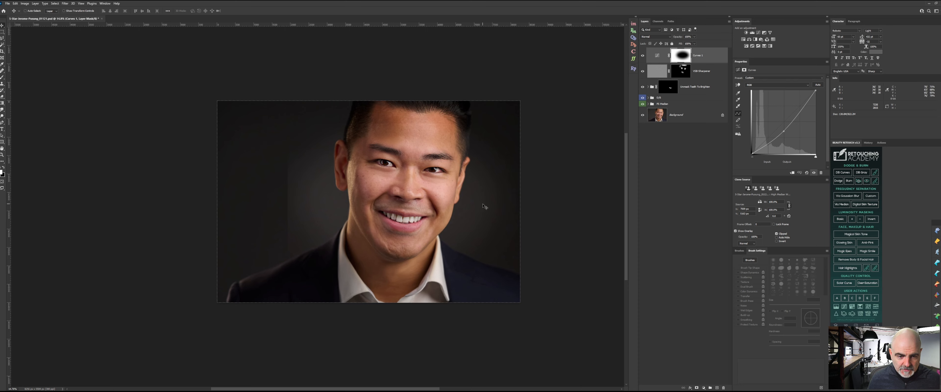
pyautogui.moveTo(413, 205); pyautogui.dragTo(431, 210)
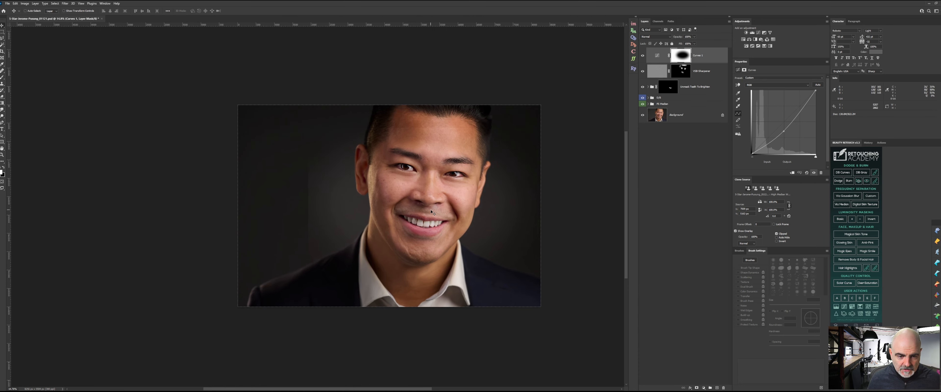
pyautogui.scroll(1, 431, 210)
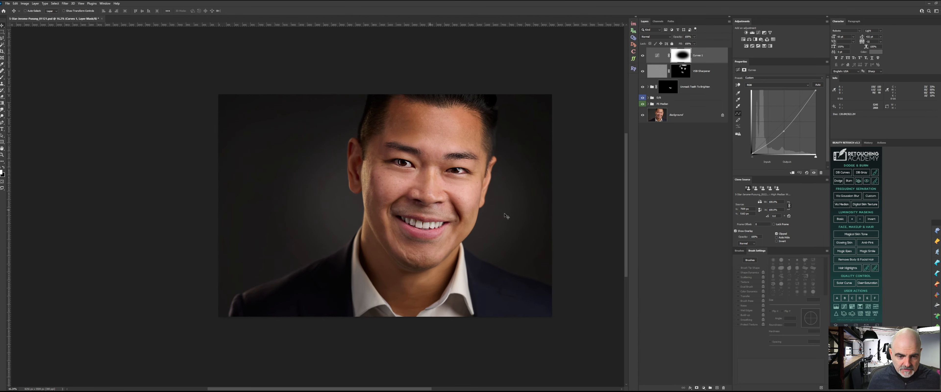
pyautogui.scroll(-1, 626, 214)
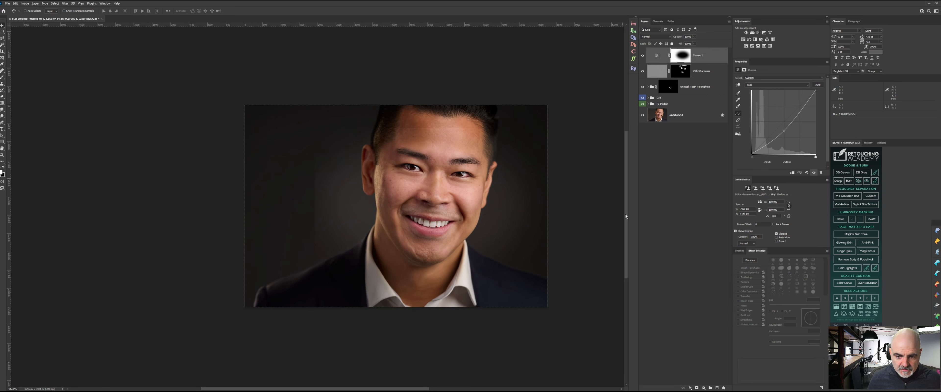
pyautogui.moveTo(627, 214)
pyautogui.mouseDown()
pyautogui.moveTo(628, 203)
pyautogui.moveTo(628, 215)
pyautogui.mouseUp()
pyautogui.scroll(1, 430, 214)
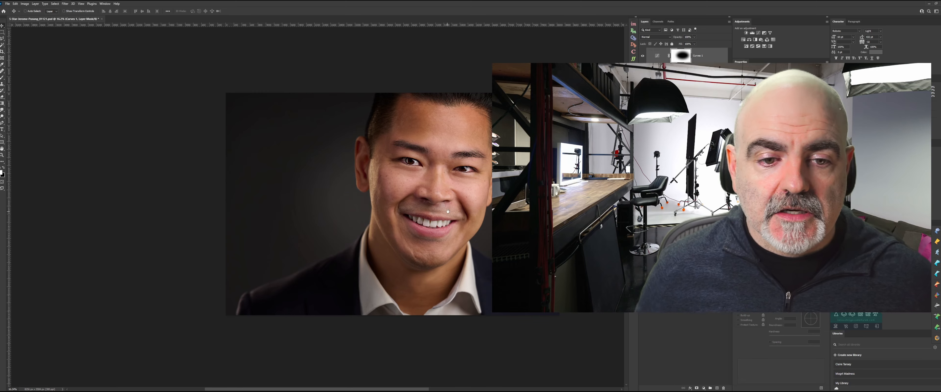
pyautogui.moveTo(418, 243); pyautogui.dragTo(328, 210)
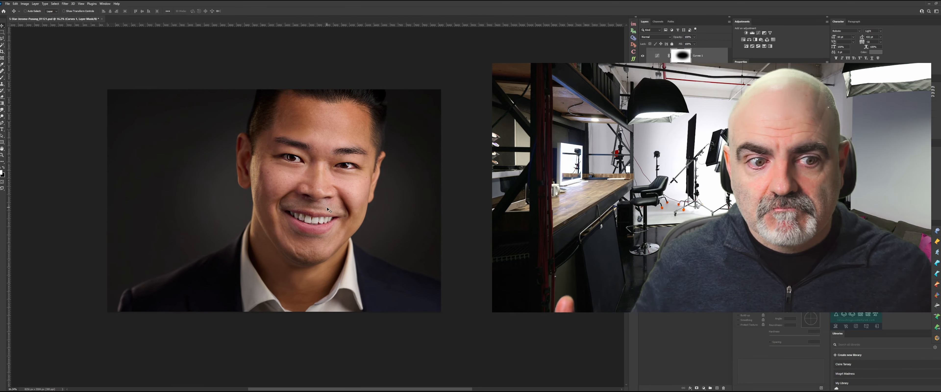